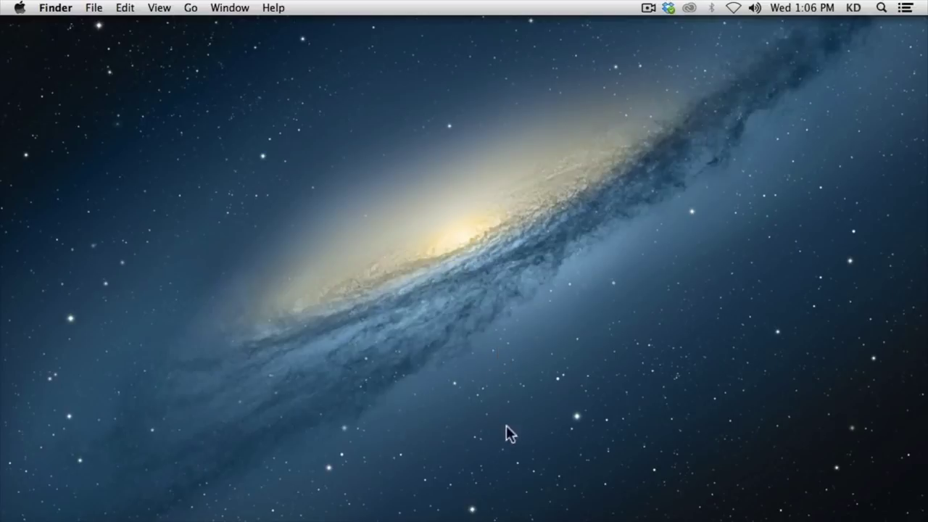
Switch to Chrome to view the Extensis home page, and minimize the browser window when done
{"action": "mouse_move", "coordinate": [512, 519]}
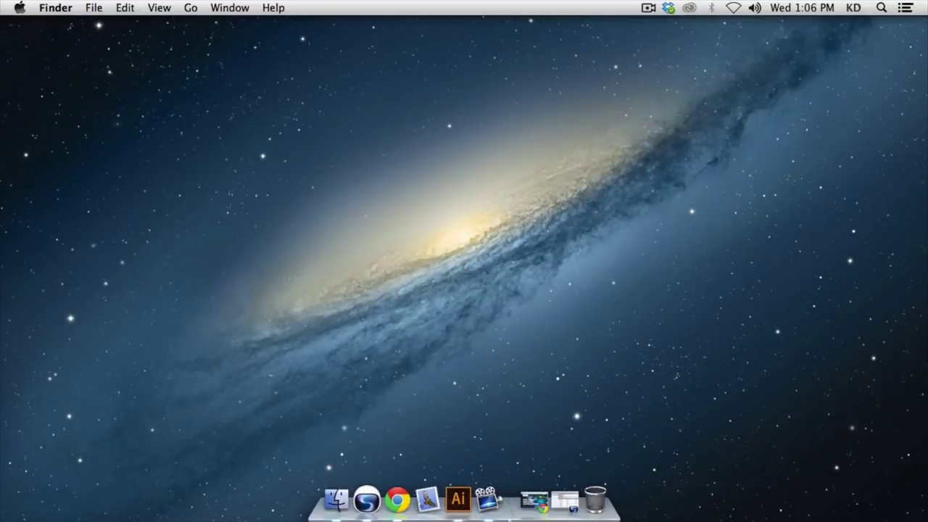
{"action": "left_click", "coordinate": [537, 509]}
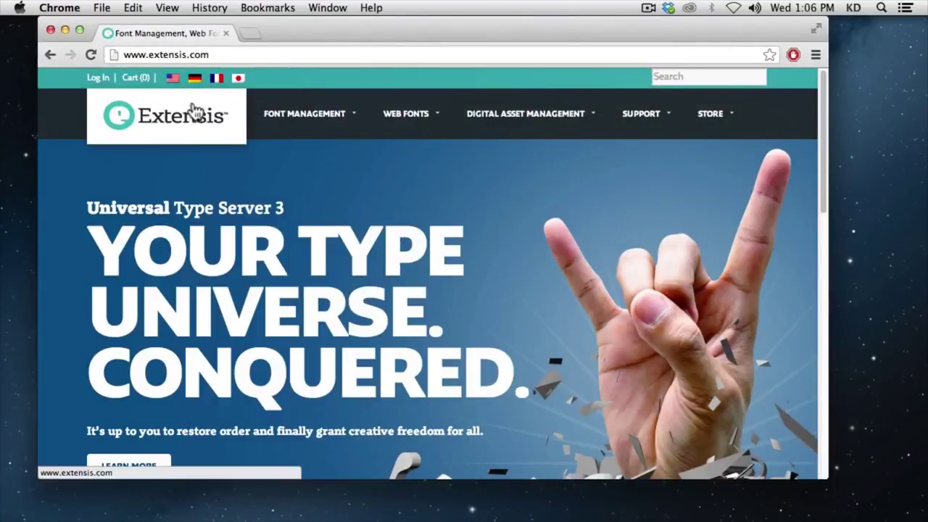
{"action": "mouse_move", "coordinate": [296, 109]}
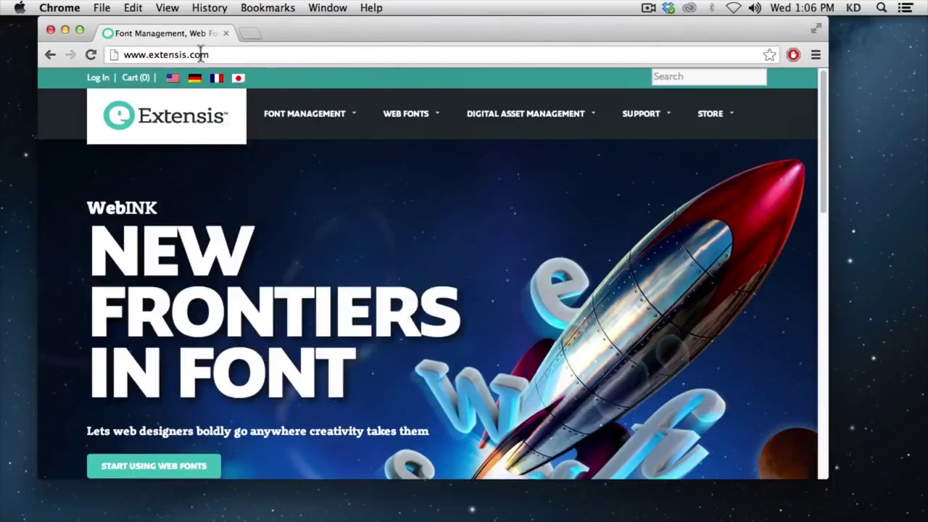
{"action": "left_click", "coordinate": [65, 29]}
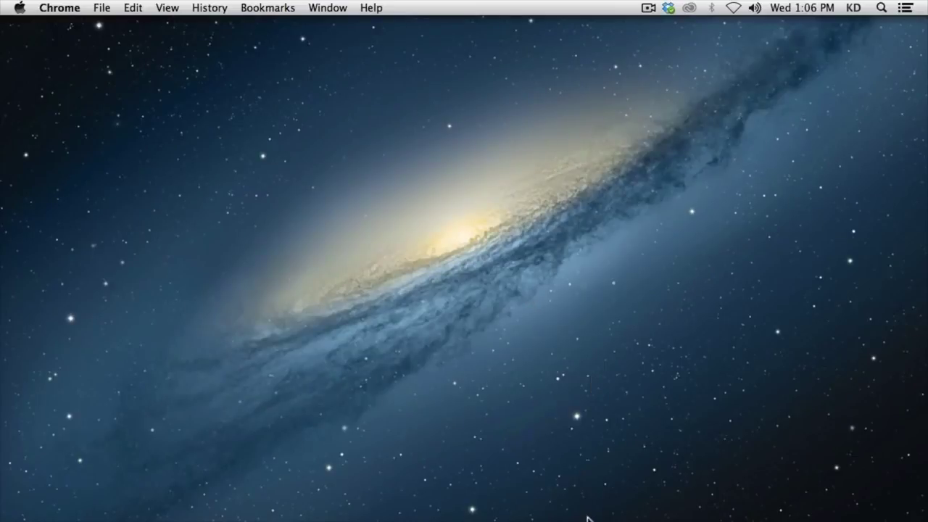
Switch to Suitcase Fusion 5 and view the command that enables or disables Google Web Fonts
{"action": "mouse_move", "coordinate": [569, 520]}
{"action": "left_click", "coordinate": [549, 504]}
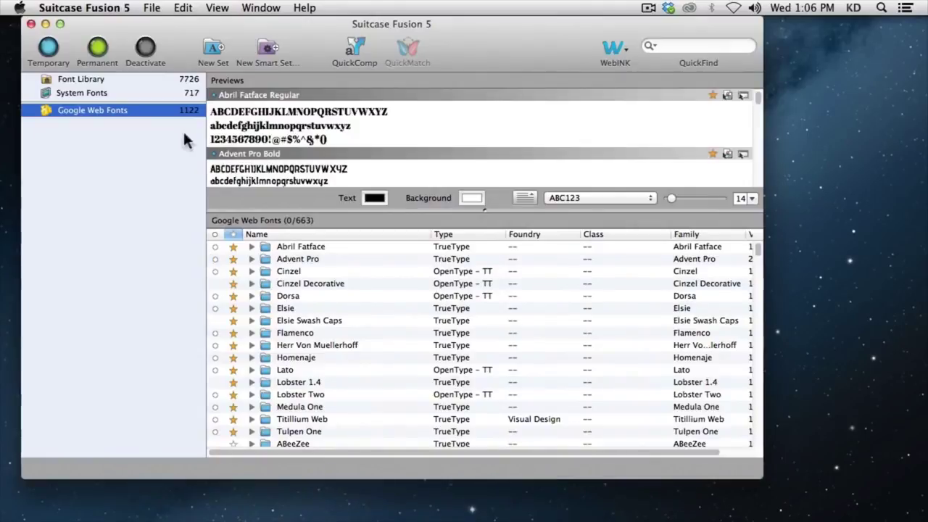
{"action": "left_click", "coordinate": [152, 8]}
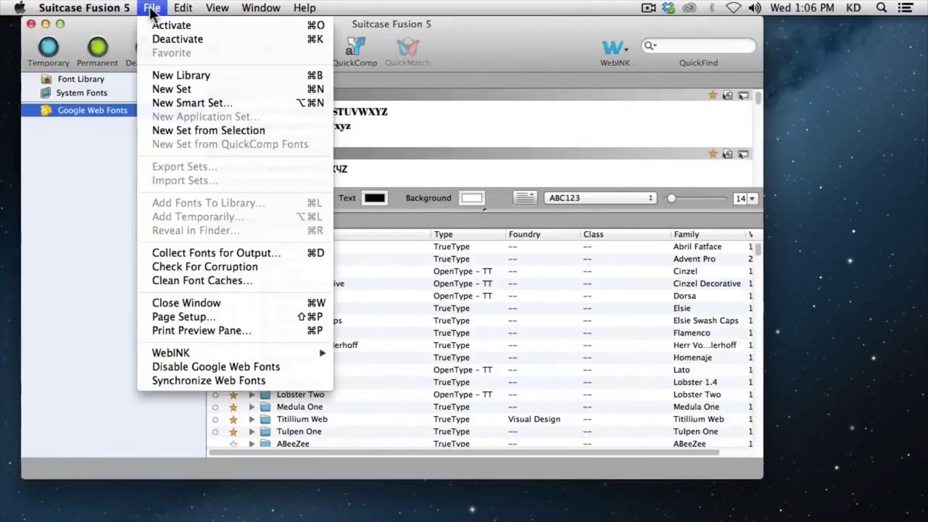
{"action": "left_click", "coordinate": [246, 366]}
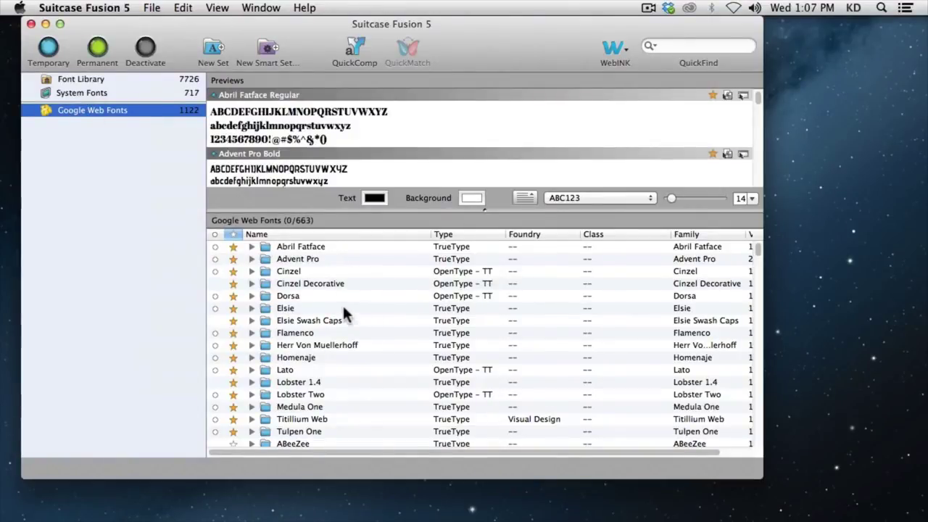
Examine the Google Web Fonts list and its typeface previews, enlarging the preview area for the review and shrinking it back
{"action": "scroll", "coordinate": [467, 326], "scroll_direction": "down", "scroll_amount": 5}
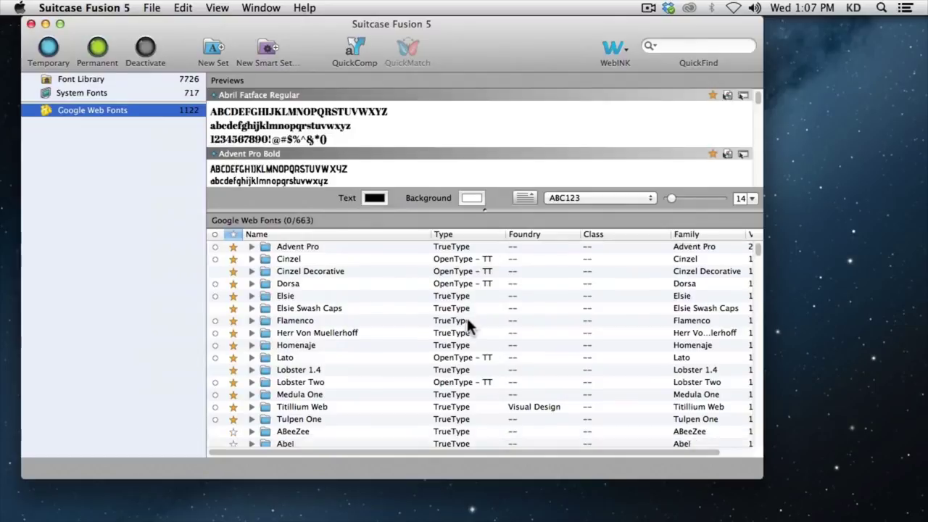
{"action": "scroll", "coordinate": [468, 322], "scroll_direction": "down", "scroll_amount": 7}
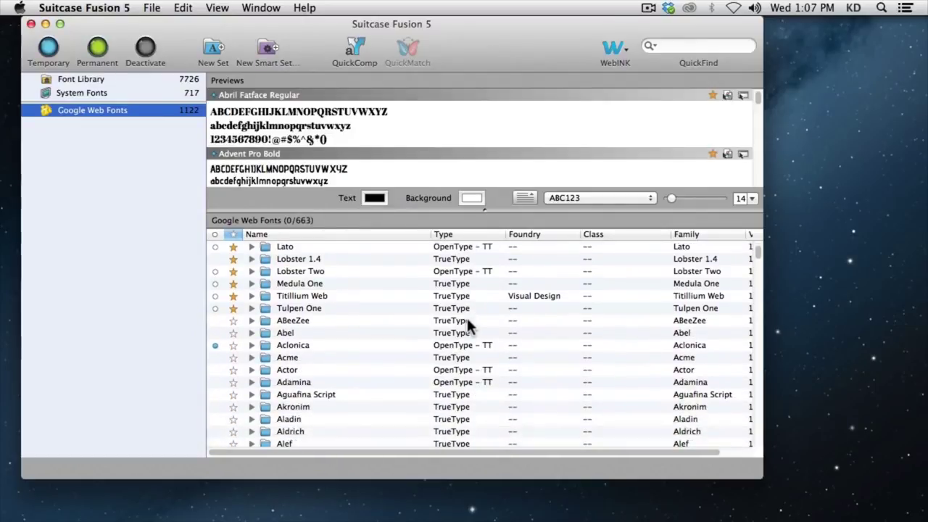
{"action": "scroll", "coordinate": [467, 317], "scroll_direction": "up", "scroll_amount": 7}
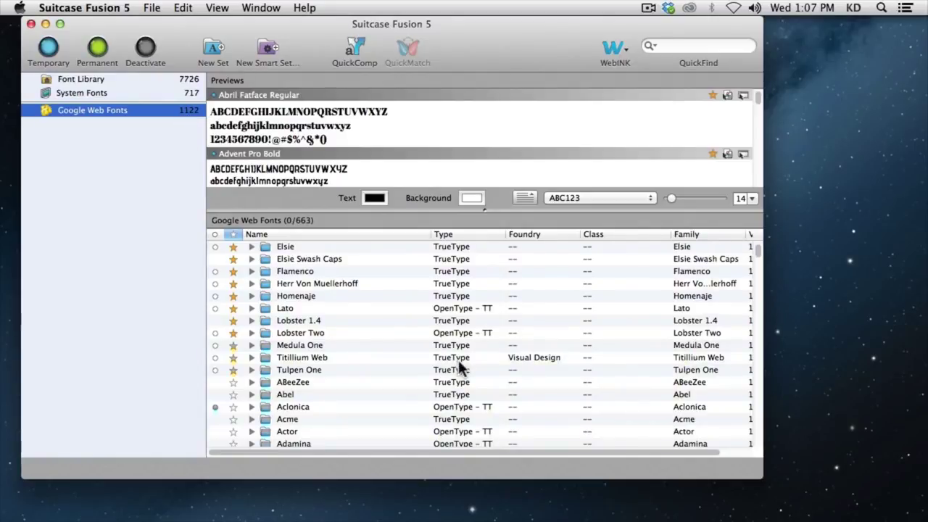
{"action": "scroll", "coordinate": [461, 368], "scroll_direction": "up", "scroll_amount": 5}
{"action": "left_click_drag", "start_coordinate": [477, 209], "coordinate": [466, 364]}
{"action": "scroll", "coordinate": [450, 317], "scroll_direction": "down", "scroll_amount": 15}
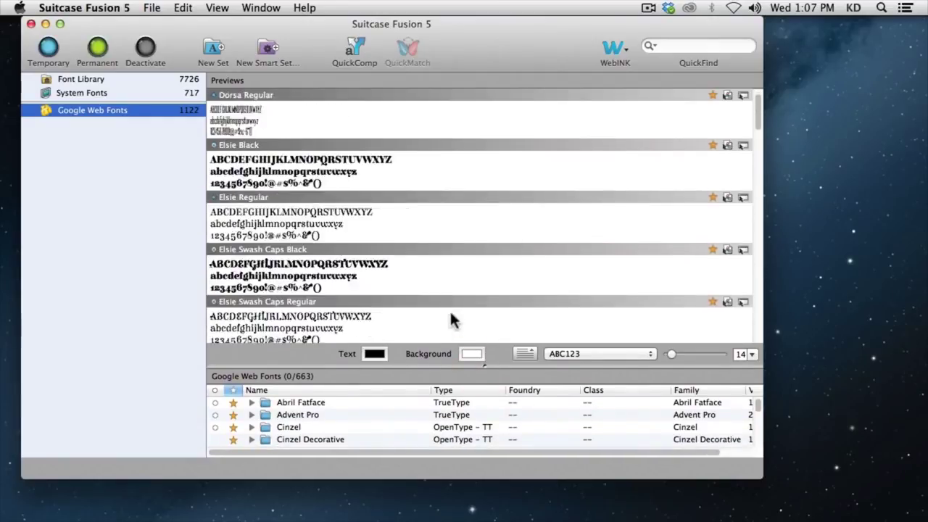
{"action": "scroll", "coordinate": [447, 308], "scroll_direction": "down", "scroll_amount": 5}
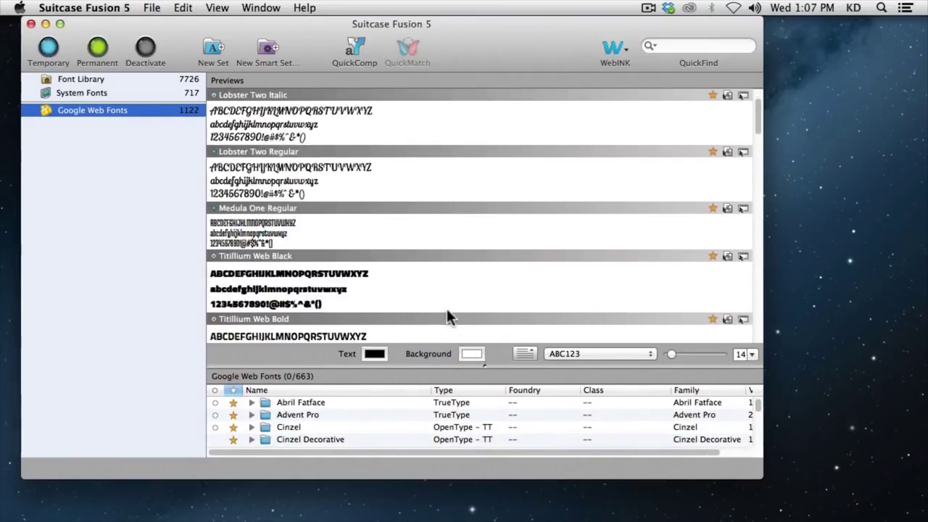
{"action": "scroll", "coordinate": [447, 308], "scroll_direction": "down", "scroll_amount": 3}
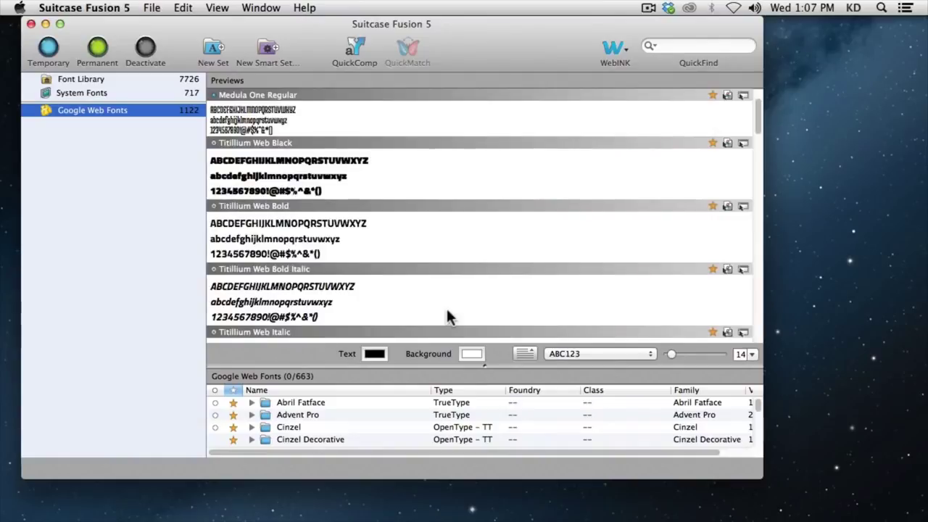
{"action": "scroll", "coordinate": [446, 306], "scroll_direction": "up", "scroll_amount": 10}
{"action": "scroll", "coordinate": [447, 308], "scroll_direction": "down", "scroll_amount": 10}
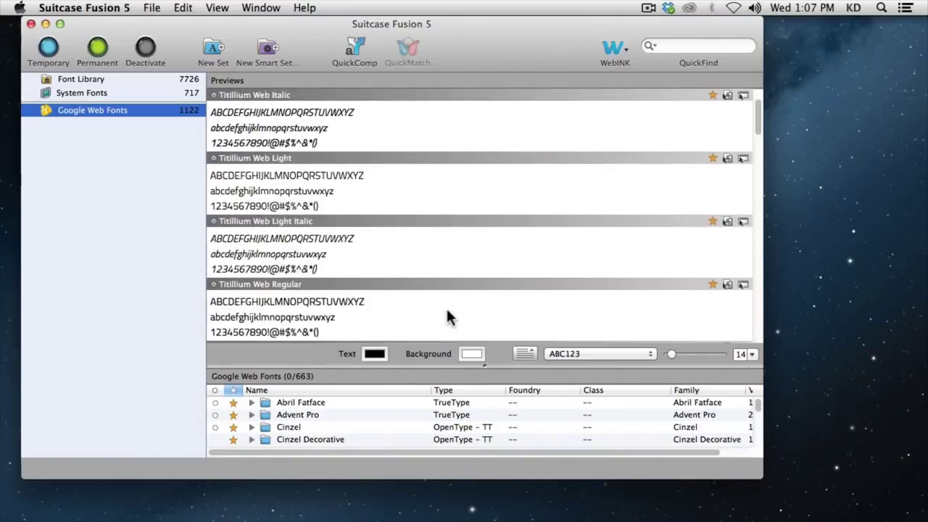
{"action": "scroll", "coordinate": [446, 306], "scroll_direction": "up", "scroll_amount": 15}
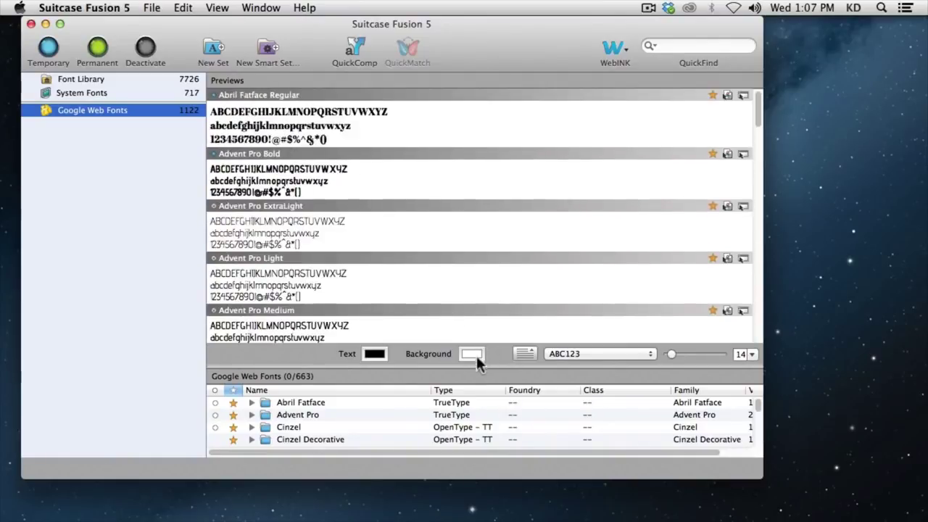
{"action": "left_click_drag", "start_coordinate": [481, 363], "coordinate": [477, 203]}
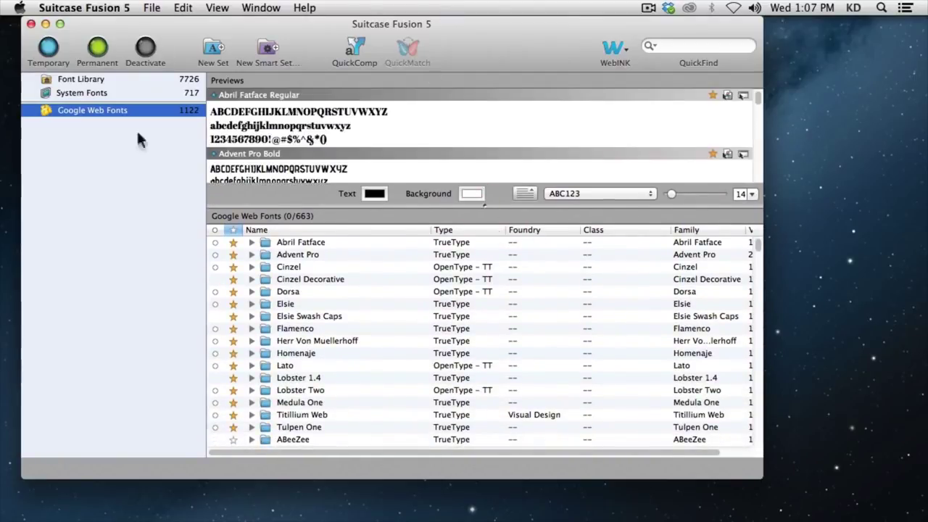
Preview the Cinzel family, and try marking ABeeZee as a favorite before removing that mark
{"action": "left_click", "coordinate": [293, 269]}
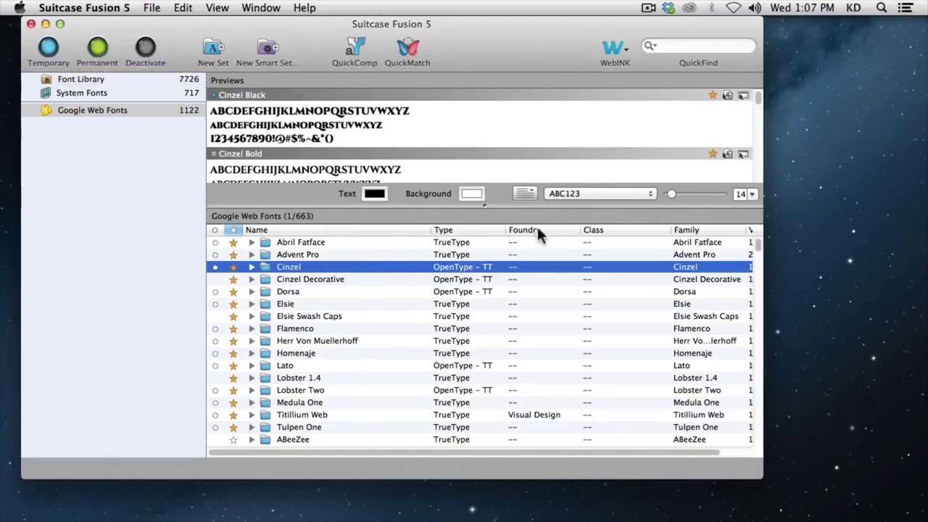
{"action": "left_click_drag", "start_coordinate": [492, 205], "coordinate": [494, 187]}
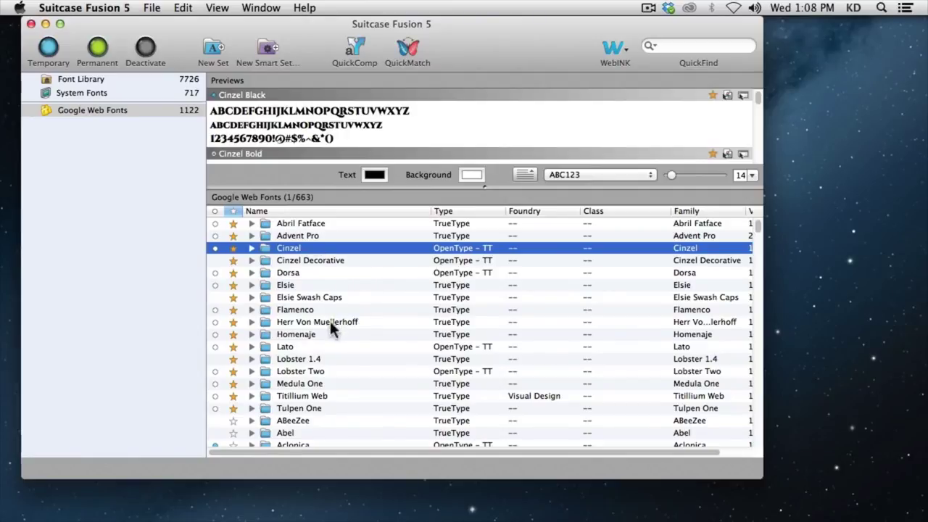
{"action": "scroll", "coordinate": [323, 305], "scroll_direction": "down", "scroll_amount": 1}
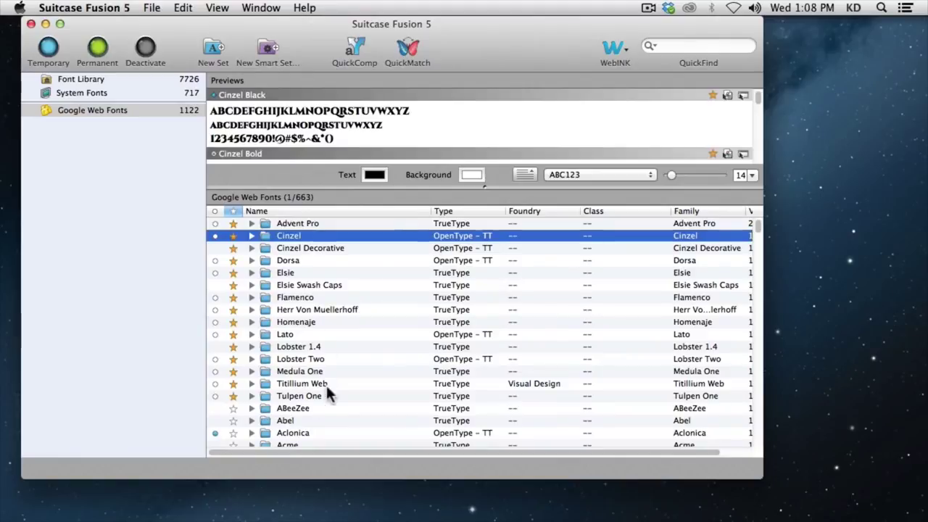
{"action": "left_click", "coordinate": [233, 408]}
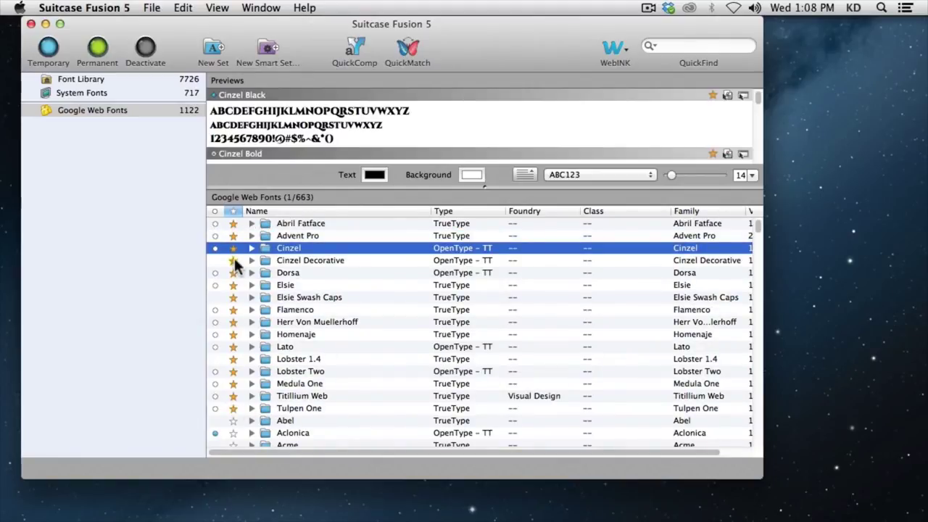
{"action": "scroll", "coordinate": [235, 257], "scroll_direction": "up", "scroll_amount": 1}
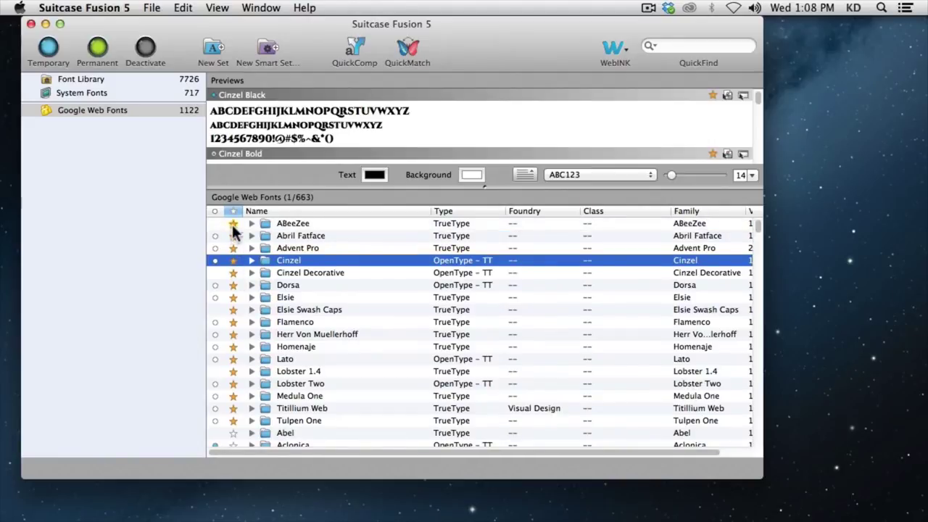
{"action": "left_click", "coordinate": [233, 225]}
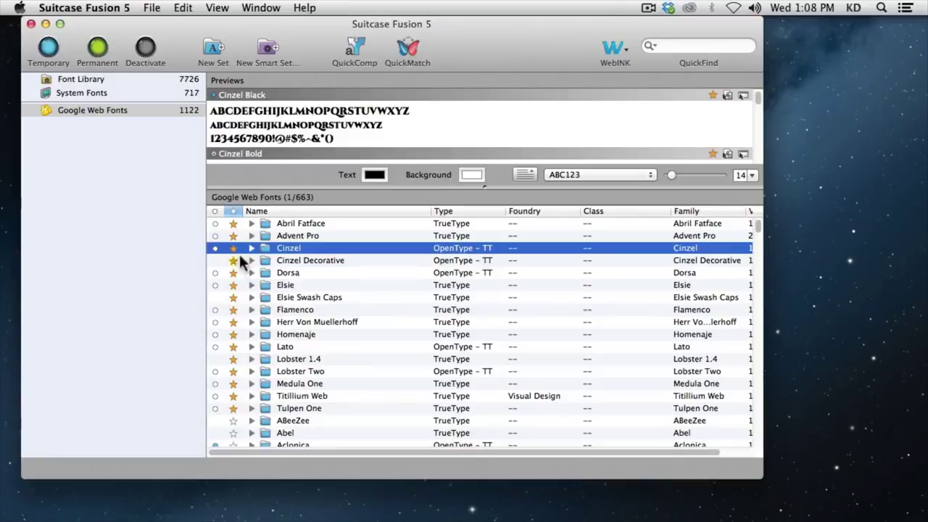
Create a smart set in the Google Web Fonts library and name it Google Fonts Favorites
{"action": "right_click", "coordinate": [114, 111]}
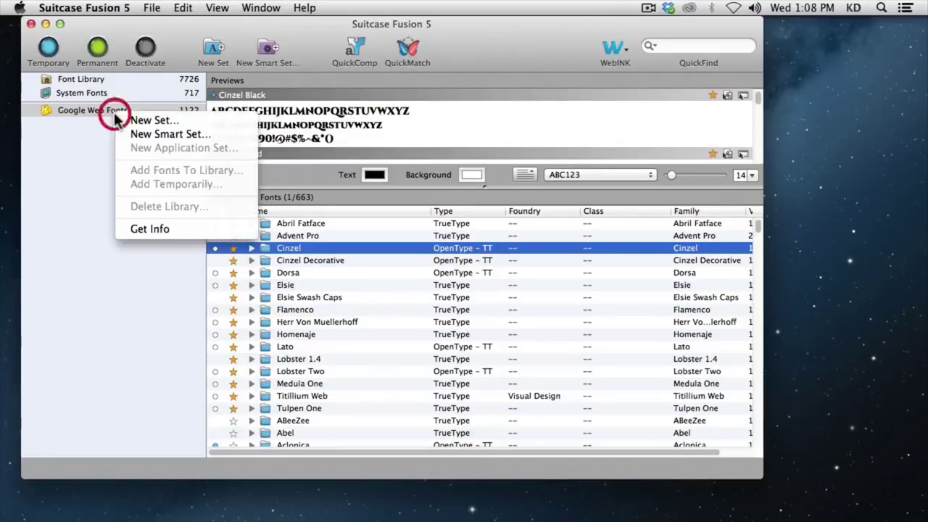
{"action": "left_click", "coordinate": [145, 136]}
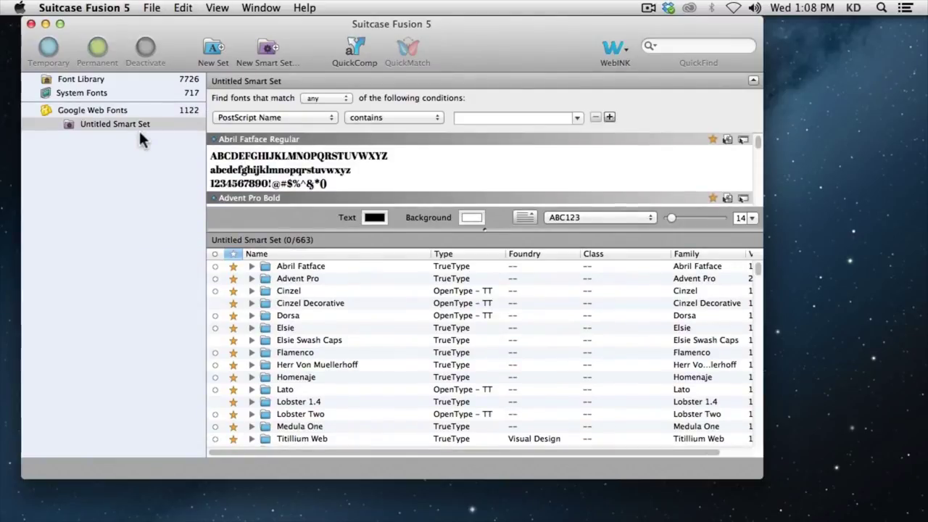
{"action": "left_click", "coordinate": [135, 124]}
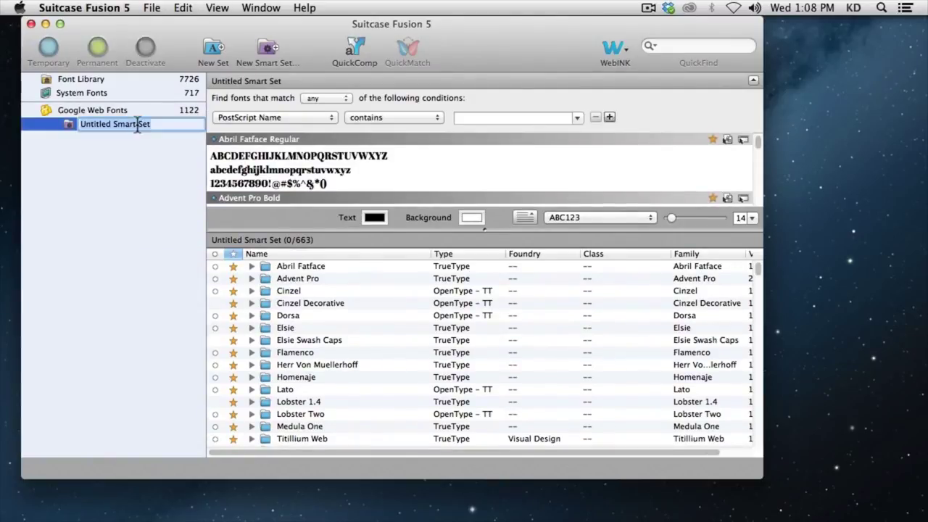
{"action": "key", "text": "BackSpace"}
{"action": "type", "text": "Google Fonts Fav"}
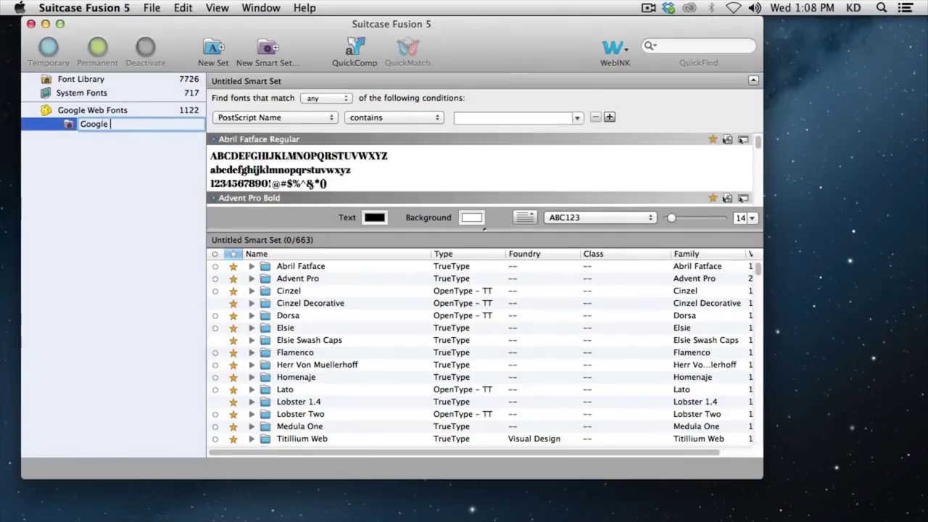
{"action": "type", "text": "ortie"}
{"action": "key", "text": "BackSpace"}
{"action": "key", "text": "BackSpace"}
{"action": "key", "text": "BackSpace"}
{"action": "type", "text": "ites"}
{"action": "key", "text": "Return"}
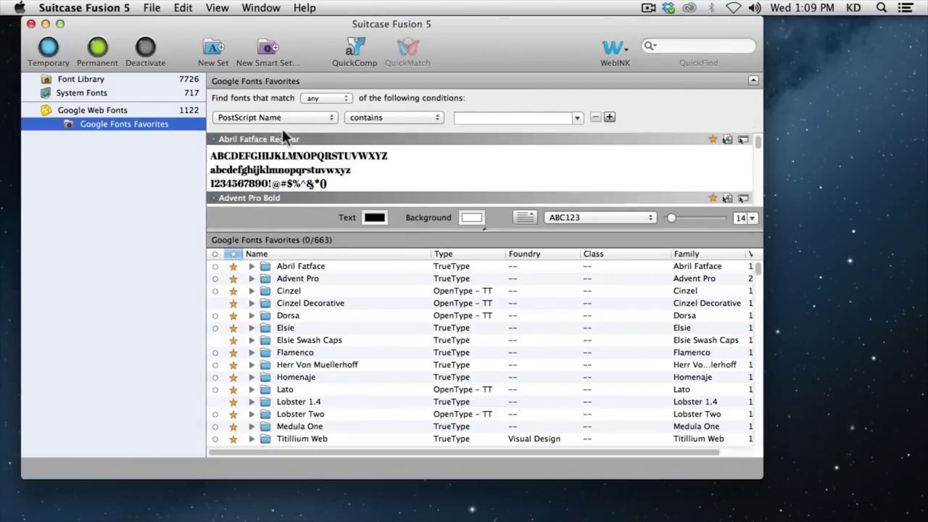
Set the smart set's condition to Favorite is Yes and collapse the conditions area
{"action": "left_click", "coordinate": [296, 120]}
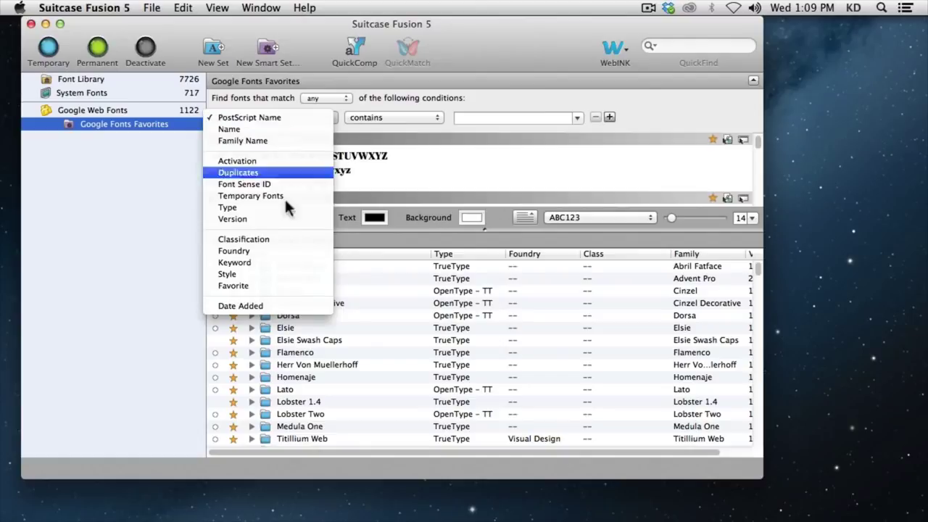
{"action": "left_click", "coordinate": [277, 286]}
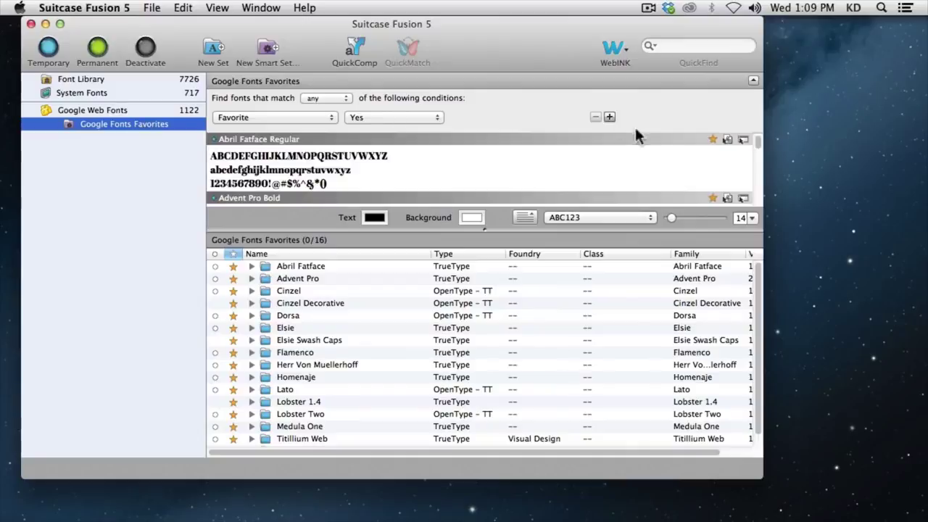
{"action": "left_click", "coordinate": [754, 82]}
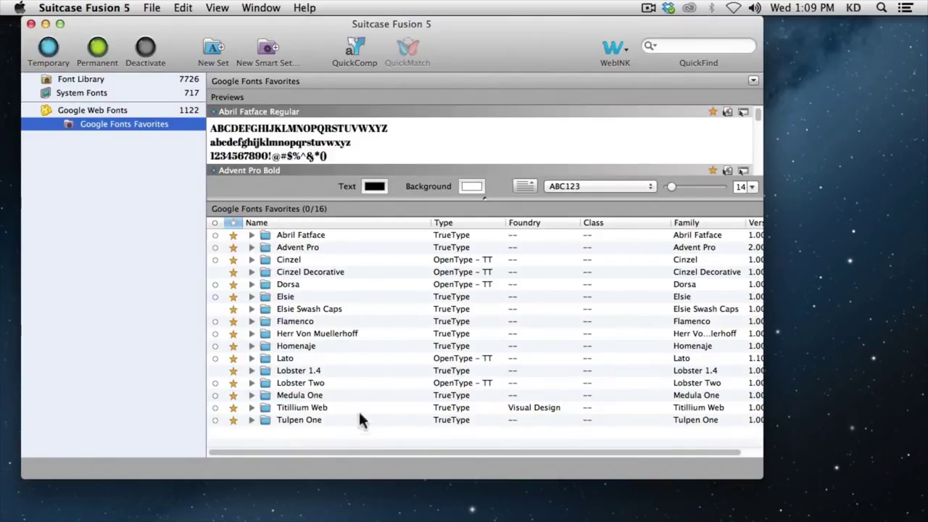
Temporarily activate all fonts in the Google Fonts Favorites set and minimize the font manager window
{"action": "left_click", "coordinate": [48, 49]}
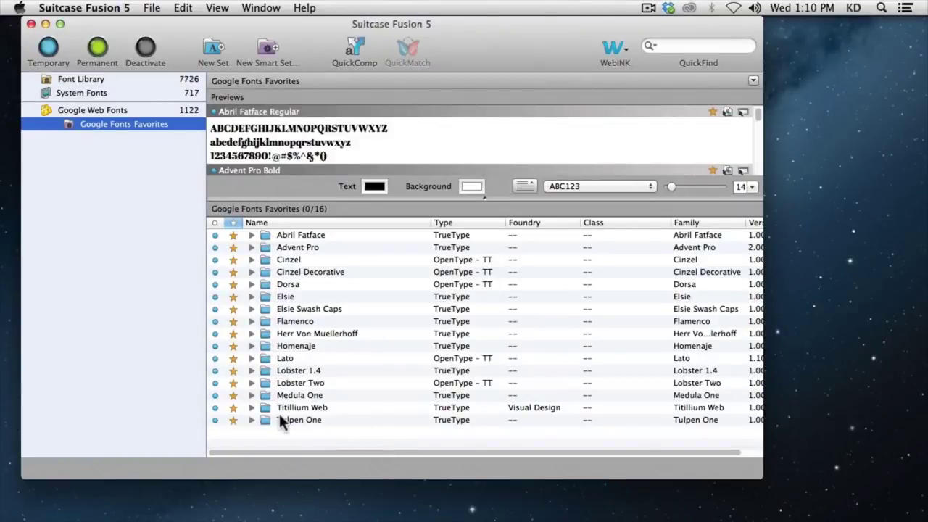
{"action": "left_click", "coordinate": [46, 24]}
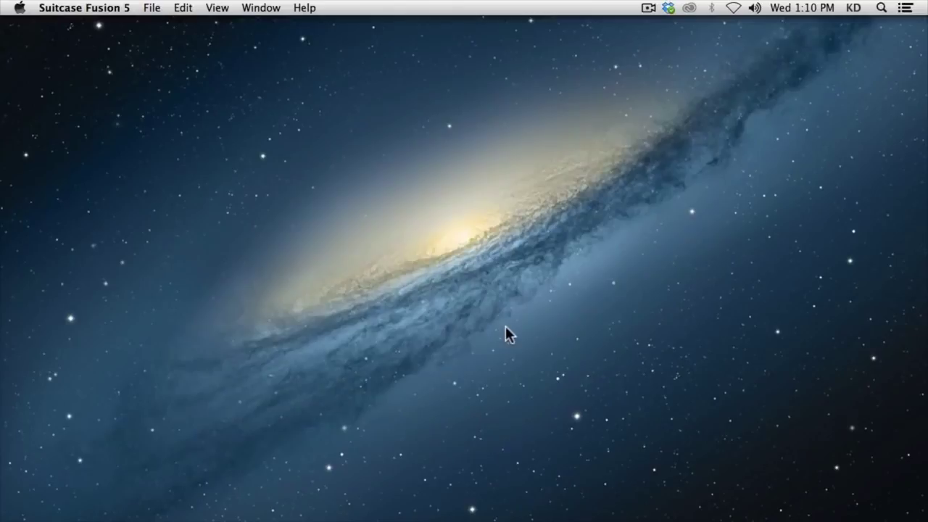
Switch to Illustrator and create a new document with the Web profile and a size of 1024 x 768
{"action": "key", "text": "super+Tab"}
{"action": "key", "text": "super+Tab"}
{"action": "key", "text": "super+Tab"}
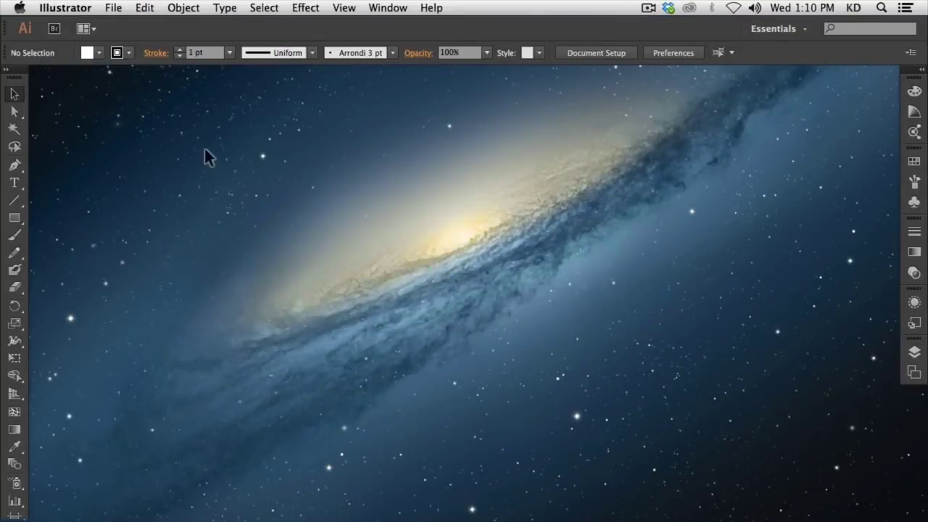
{"action": "left_click", "coordinate": [116, 10]}
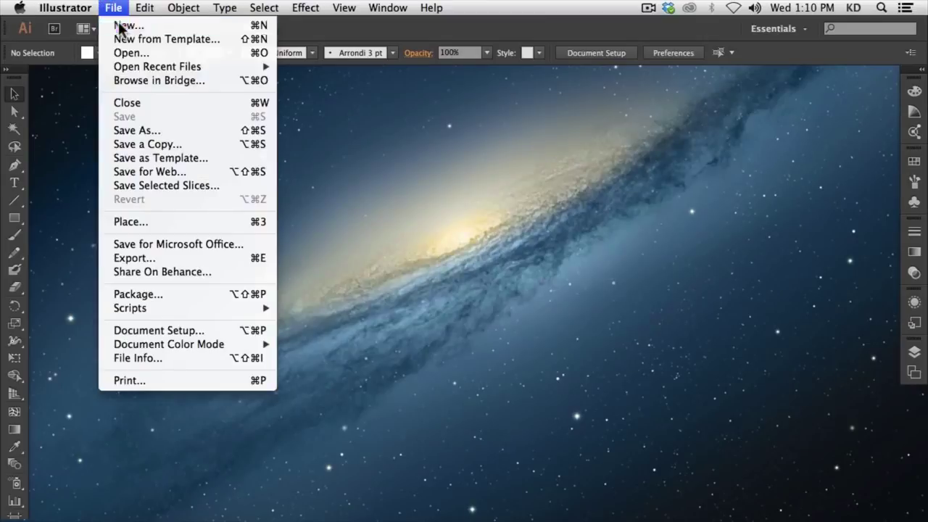
{"action": "left_click", "coordinate": [121, 27]}
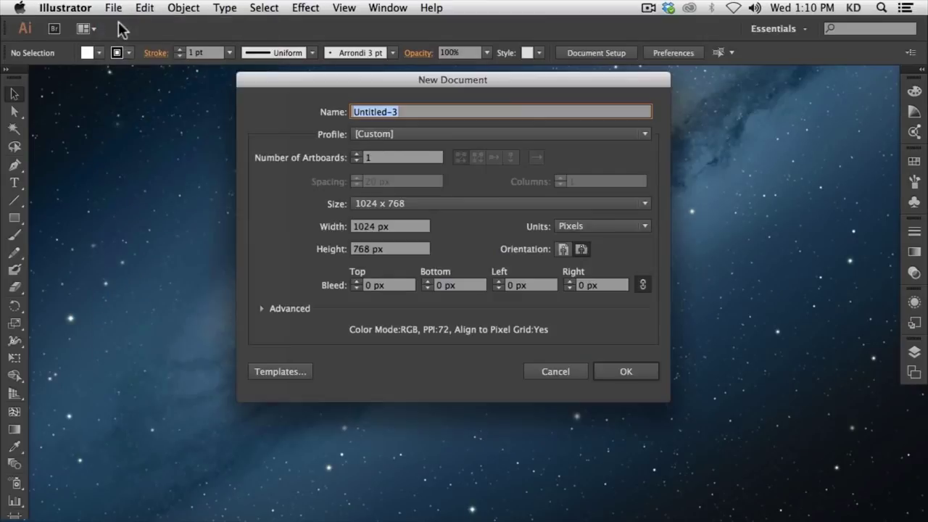
{"action": "left_click", "coordinate": [428, 134]}
{"action": "left_click", "coordinate": [424, 183]}
{"action": "left_click", "coordinate": [421, 205]}
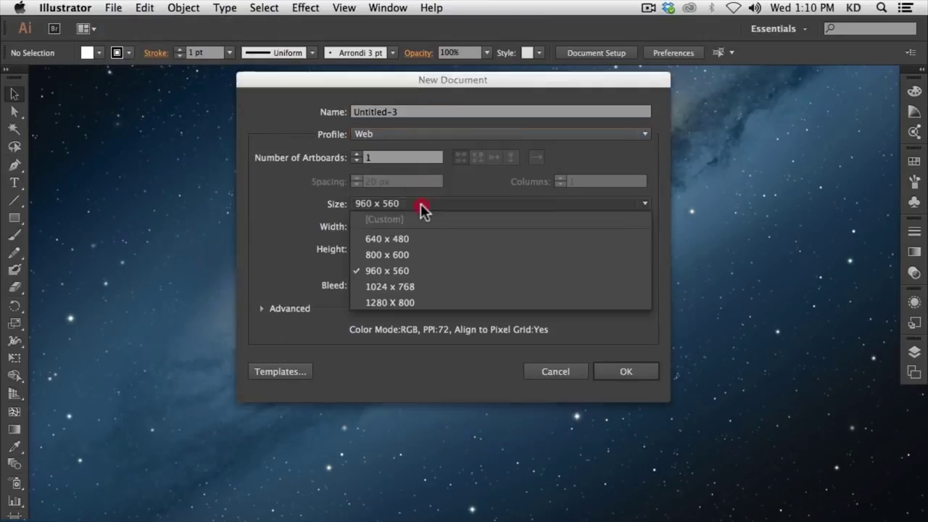
{"action": "left_click", "coordinate": [427, 288]}
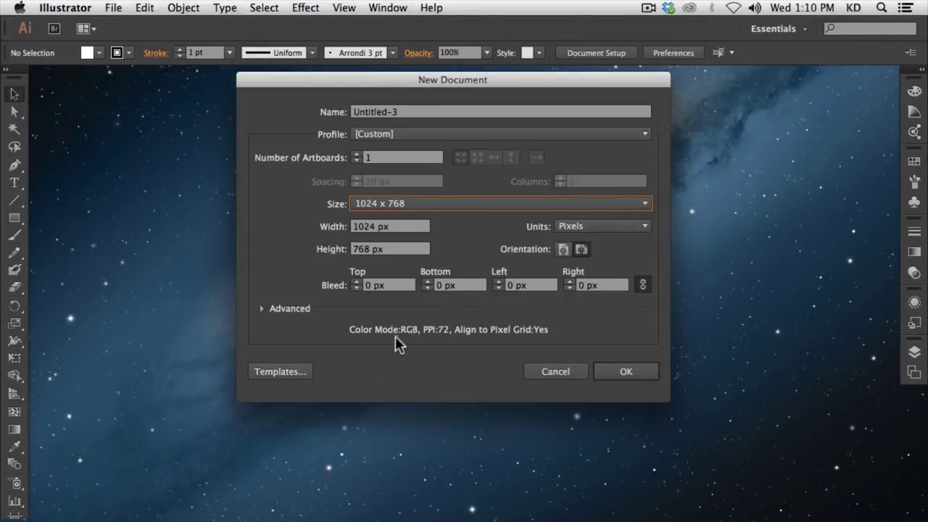
{"action": "left_click", "coordinate": [641, 374]}
Expand the document window to fill the workspace and display the artboard at its actual size of 100%
{"action": "left_click_drag", "start_coordinate": [344, 1], "coordinate": [111, 128]}
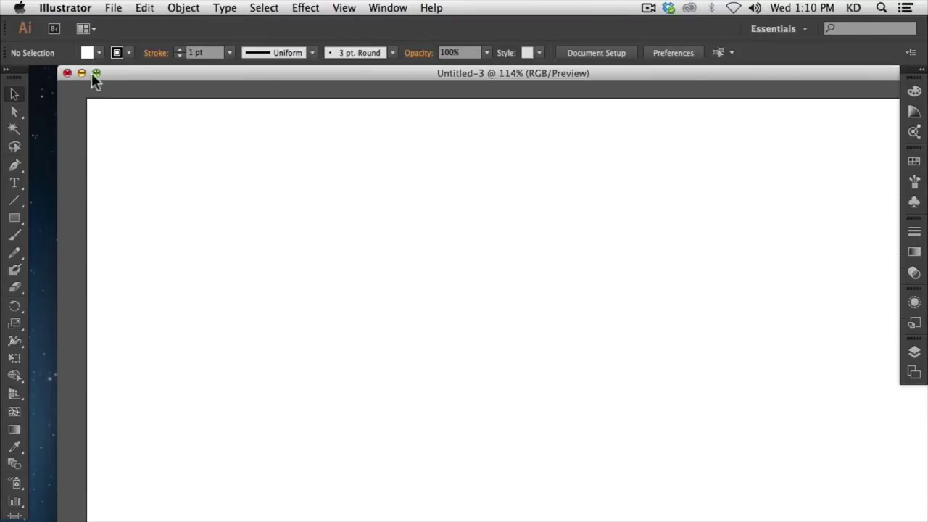
{"action": "left_click", "coordinate": [96, 73]}
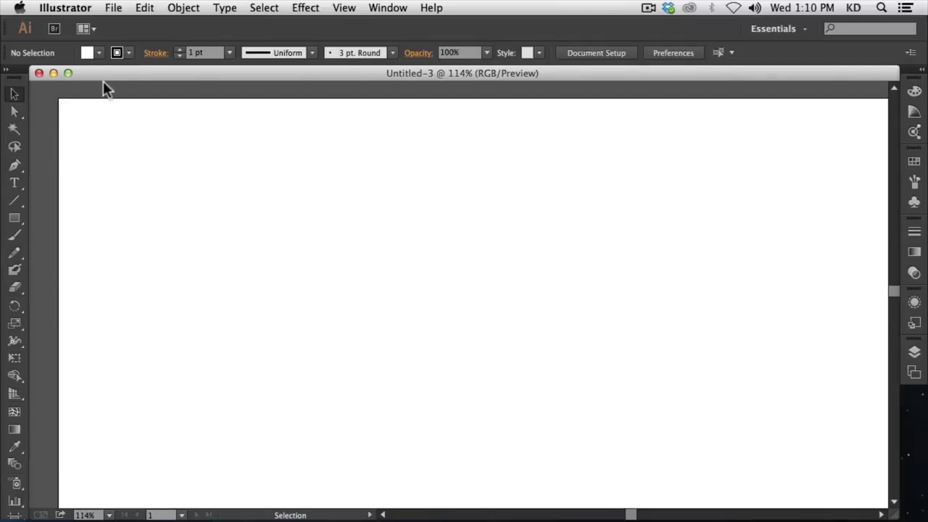
{"action": "left_click", "coordinate": [110, 515]}
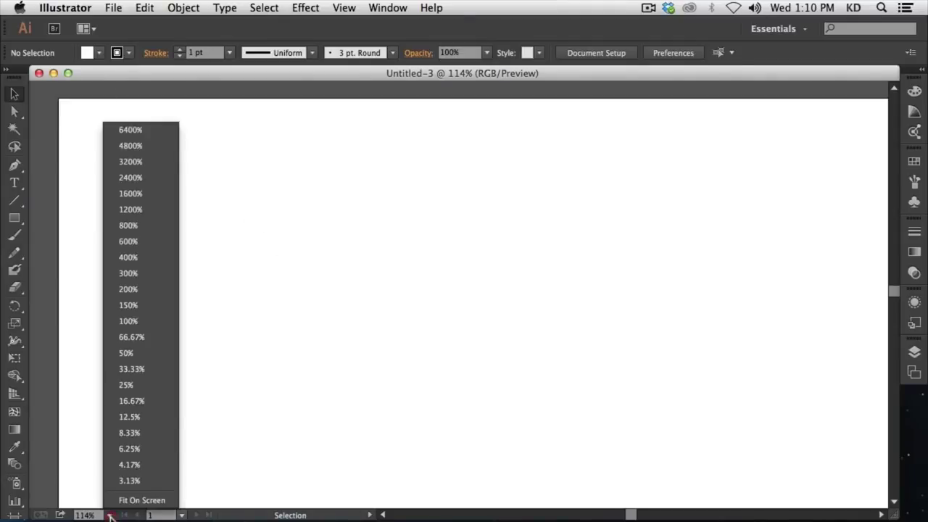
{"action": "left_click", "coordinate": [151, 321]}
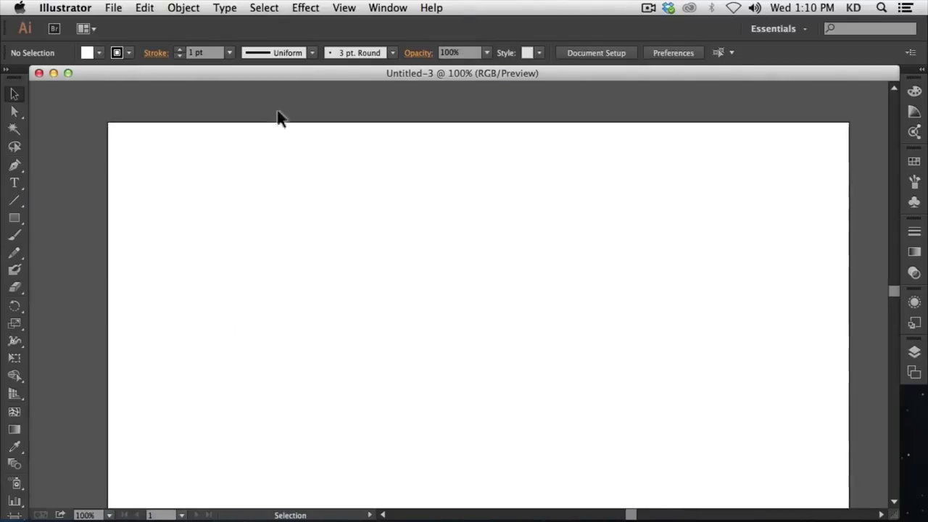
{"action": "left_click", "coordinate": [347, 7]}
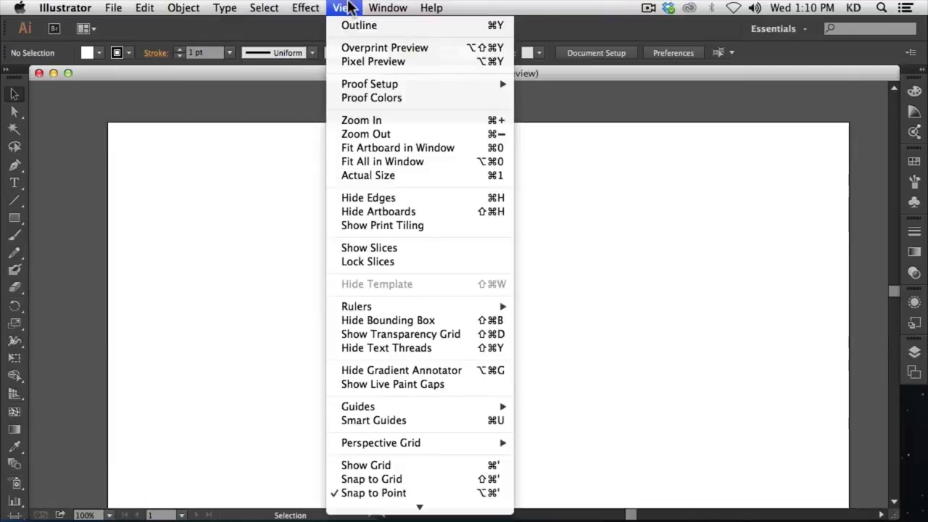
{"action": "left_click", "coordinate": [414, 181]}
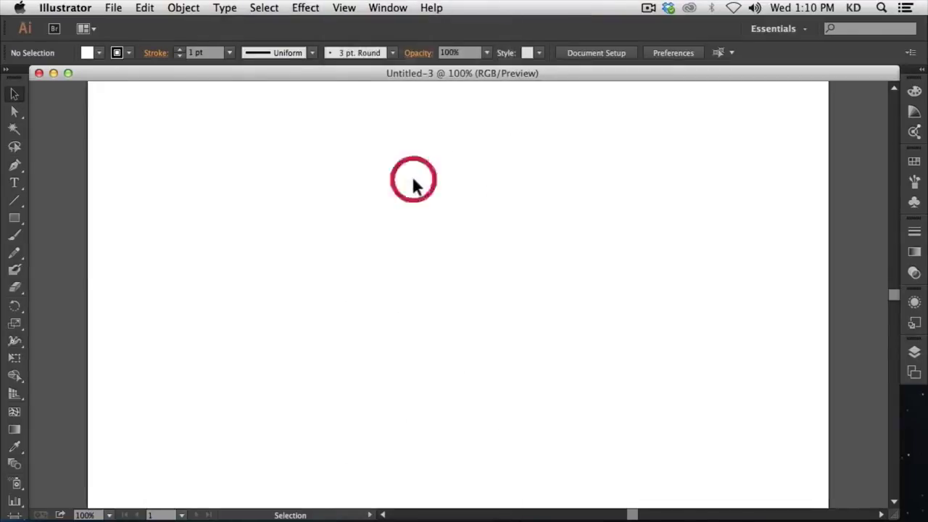
{"action": "scroll", "coordinate": [419, 192], "scroll_direction": "up", "scroll_amount": 2}
{"action": "scroll", "coordinate": [419, 192], "scroll_direction": "down", "scroll_amount": 1}
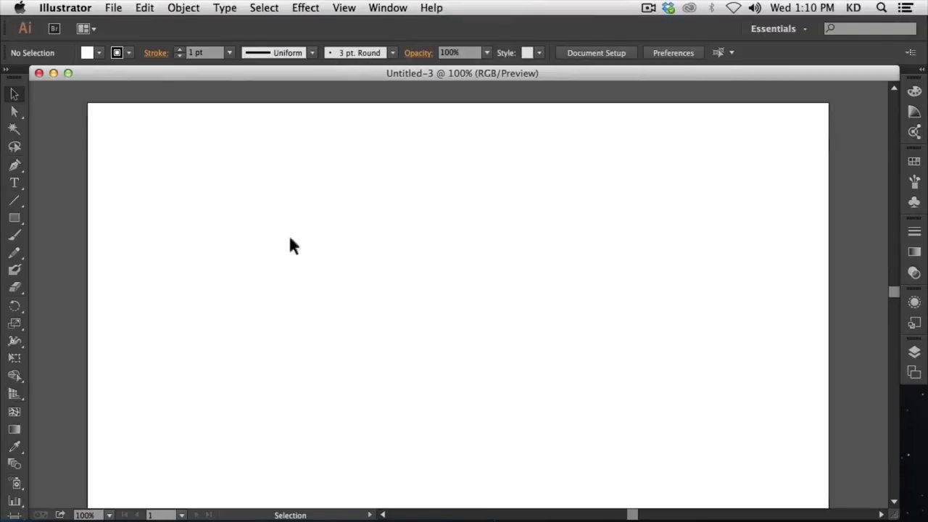
Reset the Essentials workspace and resize the document window again
{"action": "left_click", "coordinate": [806, 30]}
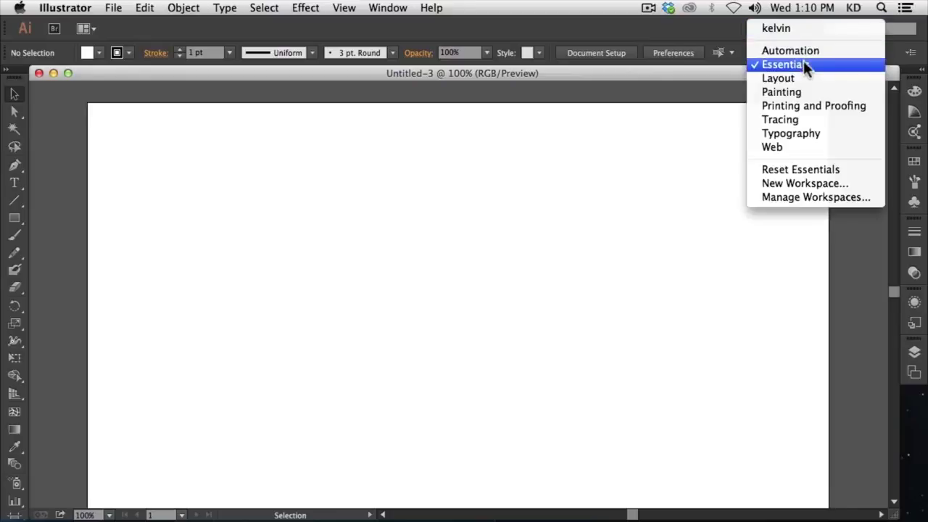
{"action": "left_click", "coordinate": [803, 64]}
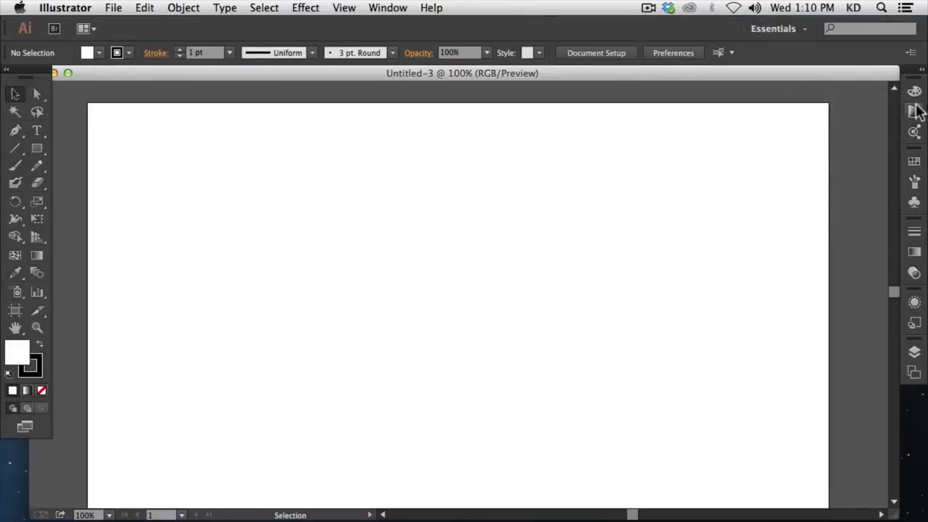
{"action": "left_click", "coordinate": [793, 29]}
{"action": "left_click", "coordinate": [796, 168]}
{"action": "left_click", "coordinate": [69, 74]}
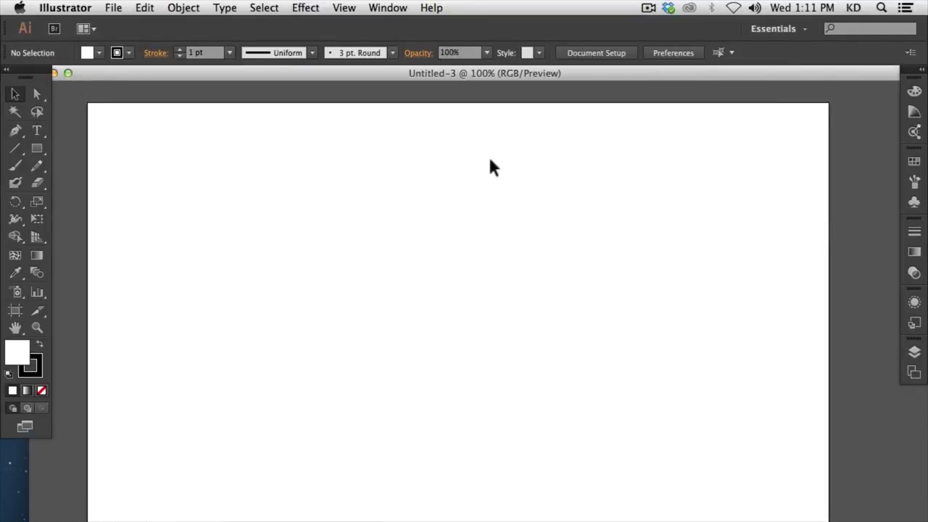
Open the Extensis extension panel over the artboard and check its available font sources, keeping Google selected
{"action": "left_click", "coordinate": [385, 8]}
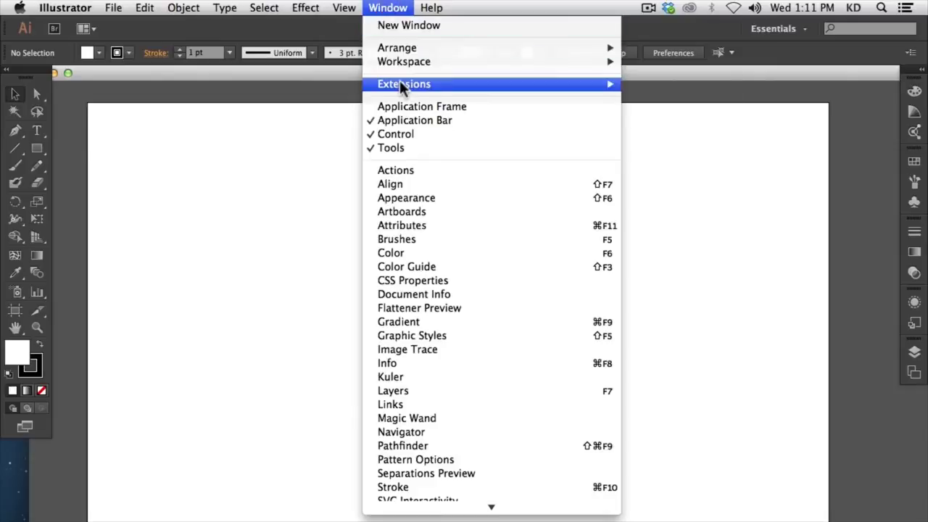
{"action": "mouse_move", "coordinate": [401, 85]}
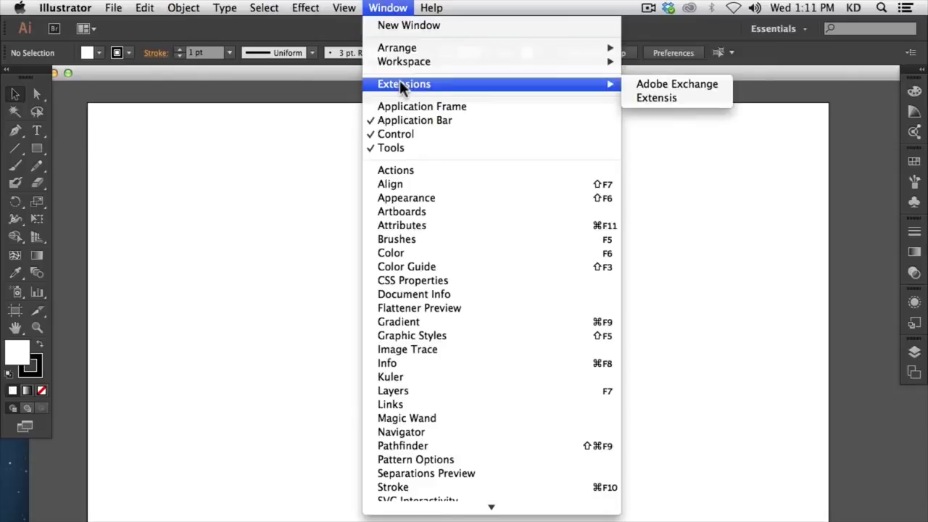
{"action": "left_click", "coordinate": [668, 100]}
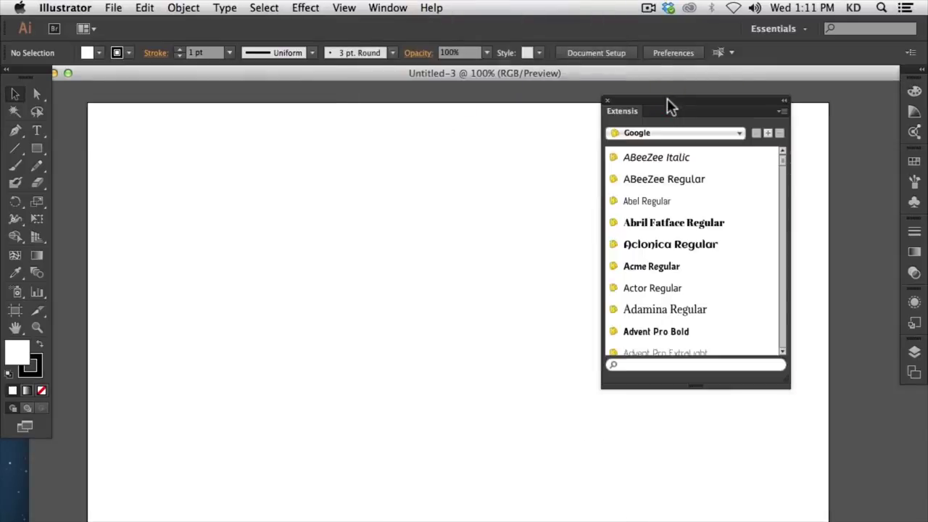
{"action": "left_click_drag", "start_coordinate": [680, 99], "coordinate": [640, 100]}
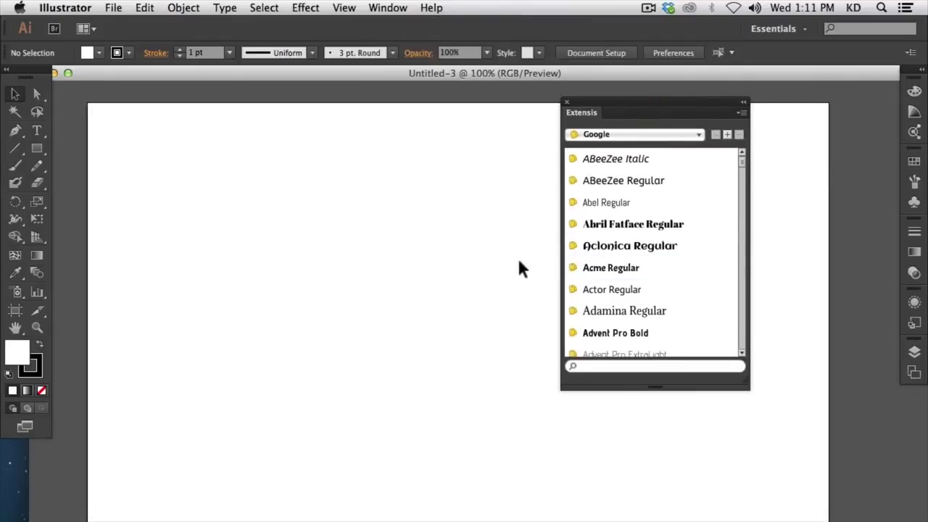
{"action": "left_click", "coordinate": [593, 137]}
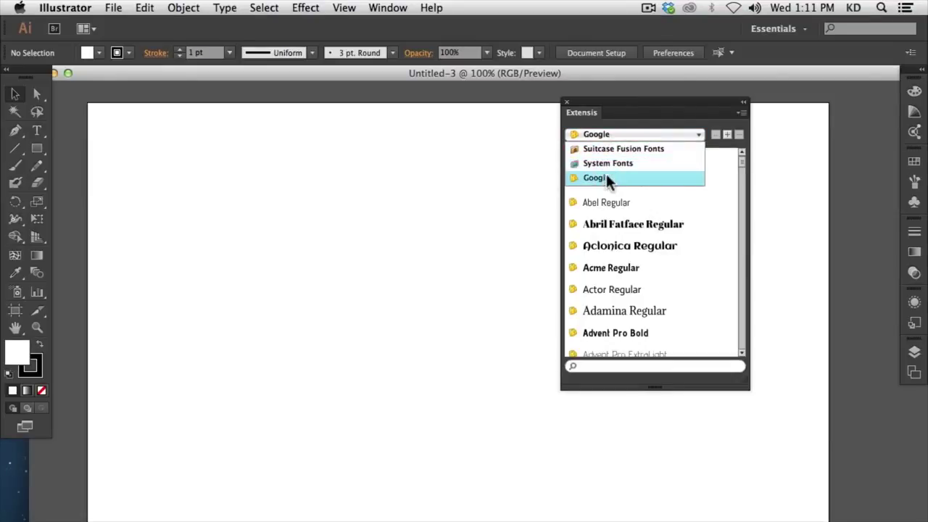
{"action": "left_click", "coordinate": [663, 127]}
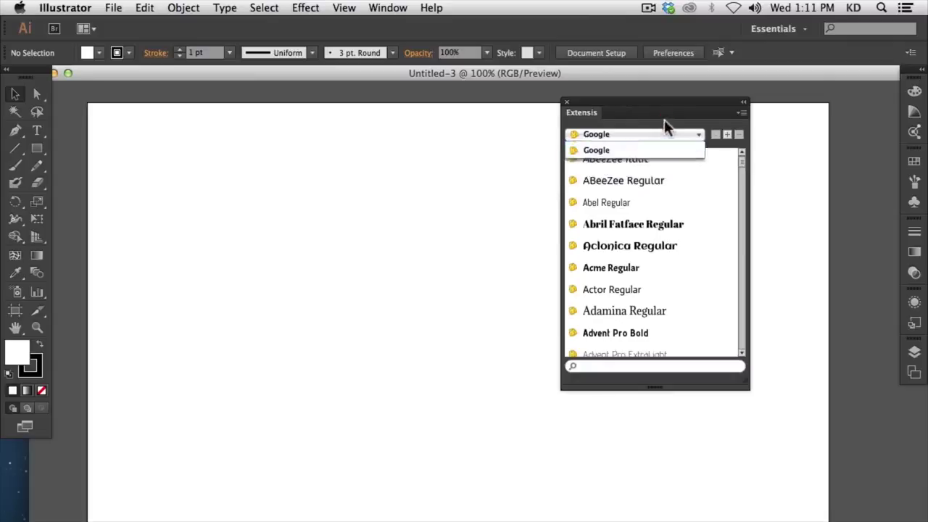
Create a font digest containing the Google Fonts Favorites set from Google Web Fonts and name it Google Favorites
{"action": "left_click", "coordinate": [728, 135]}
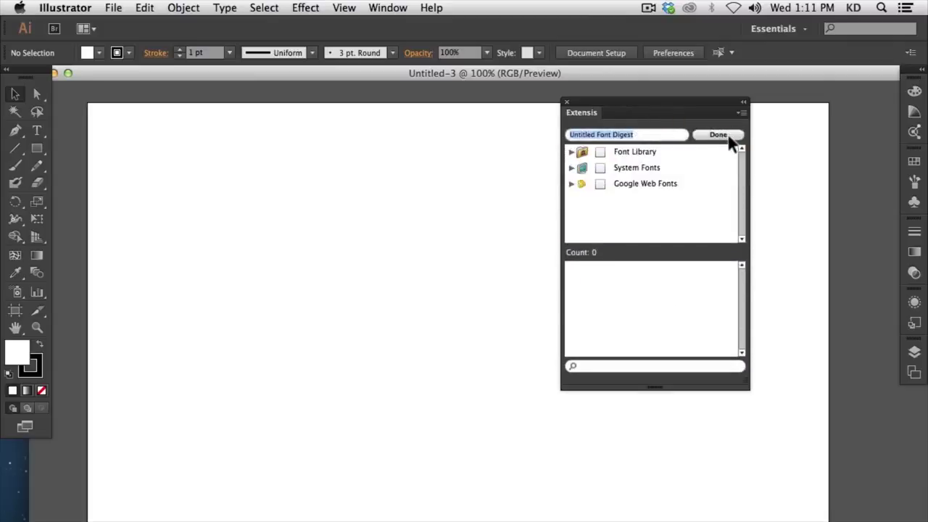
{"action": "left_click", "coordinate": [580, 184]}
{"action": "left_click", "coordinate": [571, 183]}
{"action": "left_click", "coordinate": [593, 200]}
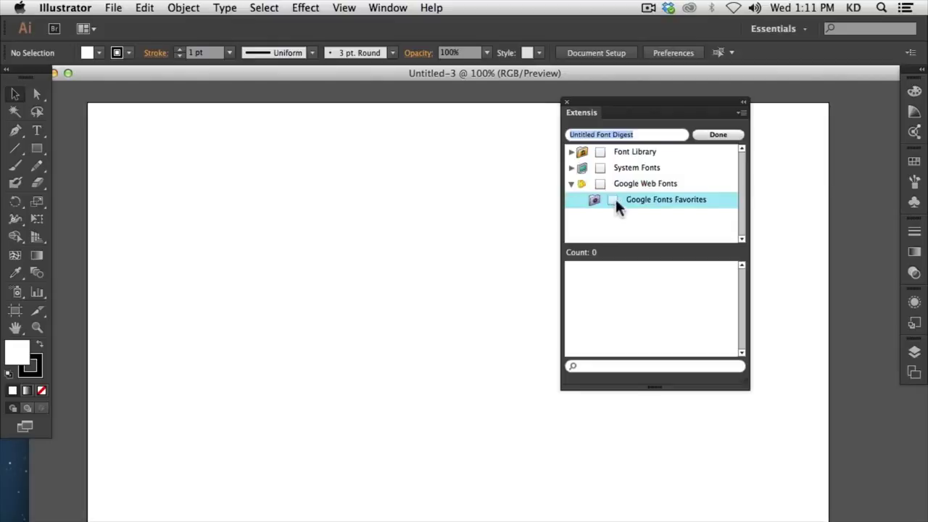
{"action": "left_click", "coordinate": [613, 201]}
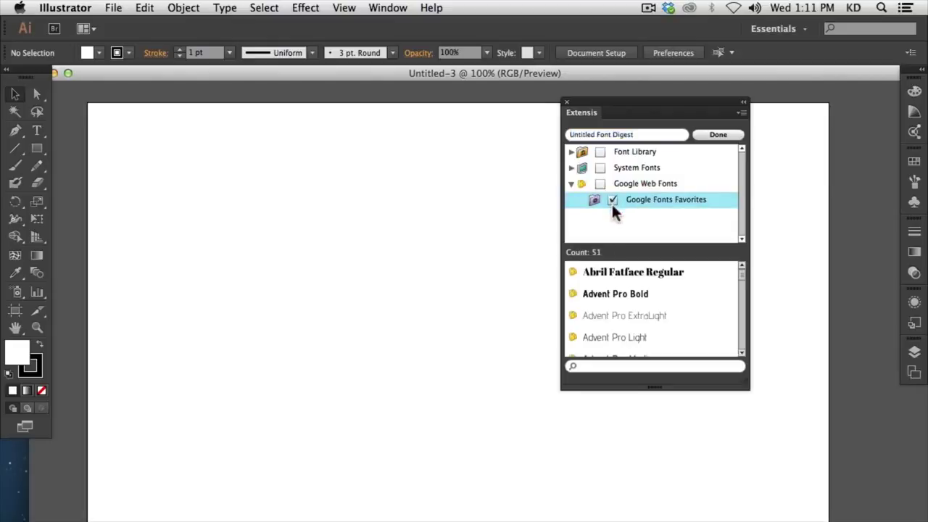
{"action": "left_click_drag", "start_coordinate": [639, 134], "coordinate": [542, 140]}
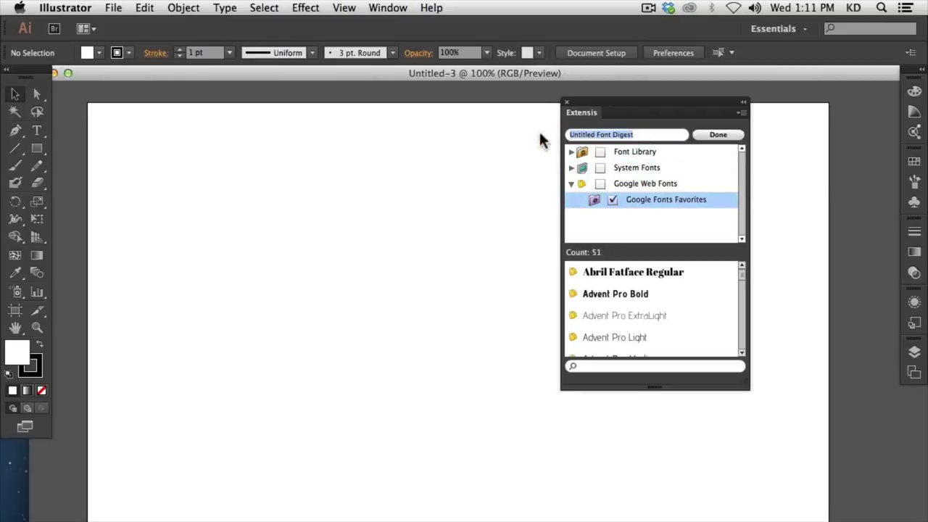
{"action": "type", "text": "Goo"}
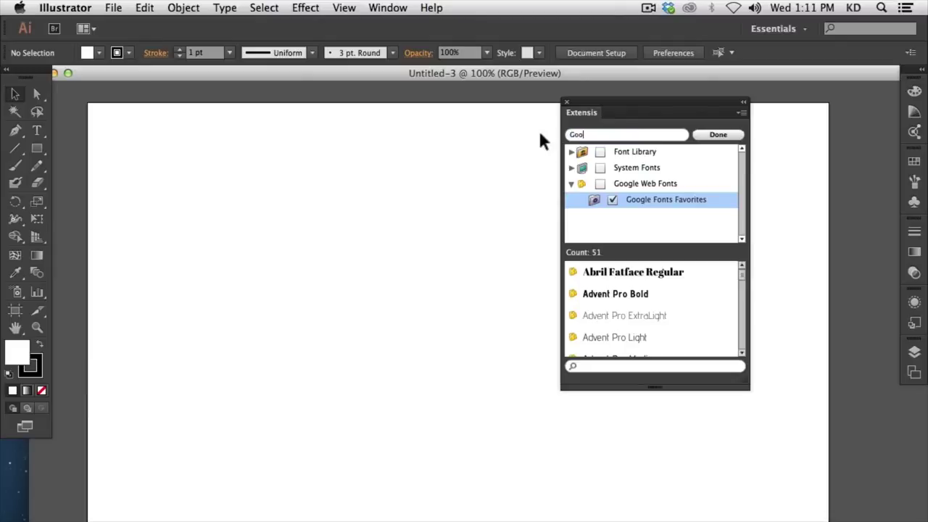
{"action": "type", "text": "gle Favorites"}
{"action": "left_click", "coordinate": [708, 137]}
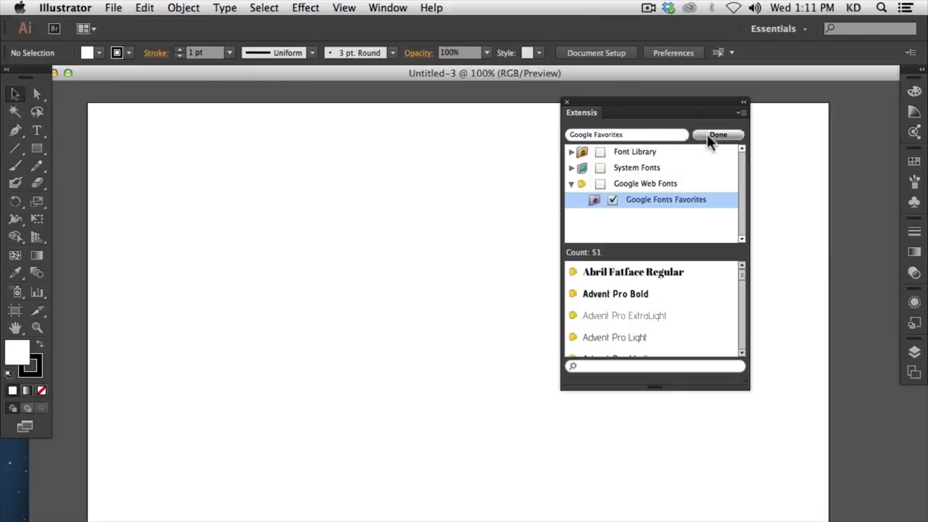
Move the Extensis panel toward the artboard's edge and look through the fonts in the Google Favorites digest
{"action": "left_click_drag", "start_coordinate": [690, 113], "coordinate": [822, 105]}
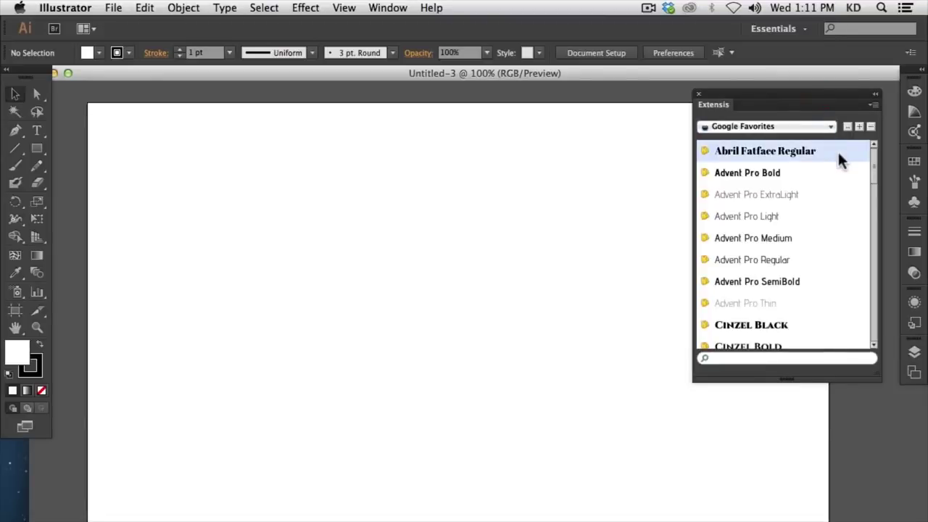
{"action": "scroll", "coordinate": [811, 222], "scroll_direction": "down", "scroll_amount": 8}
{"action": "scroll", "coordinate": [812, 227], "scroll_direction": "down", "scroll_amount": 10}
{"action": "scroll", "coordinate": [812, 227], "scroll_direction": "up", "scroll_amount": 8}
{"action": "scroll", "coordinate": [811, 230], "scroll_direction": "up", "scroll_amount": 9}
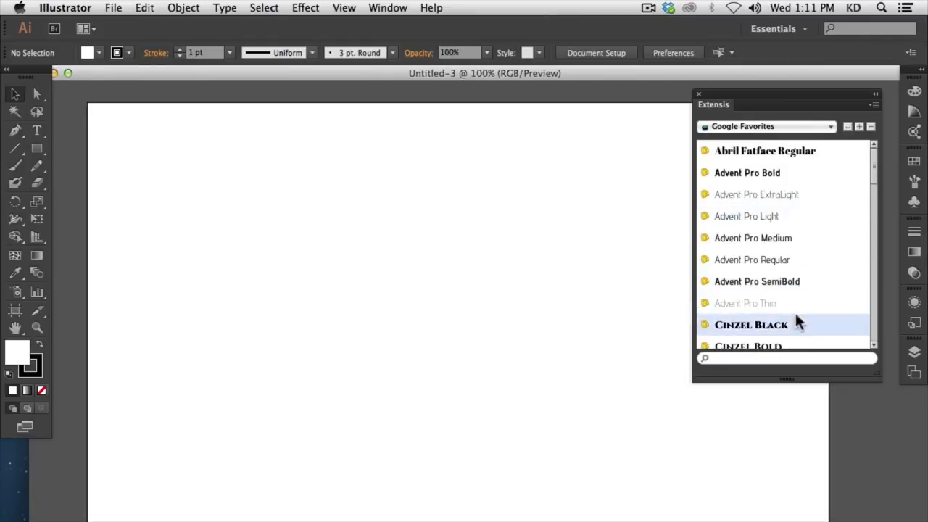
{"action": "scroll", "coordinate": [796, 323], "scroll_direction": "down", "scroll_amount": 3}
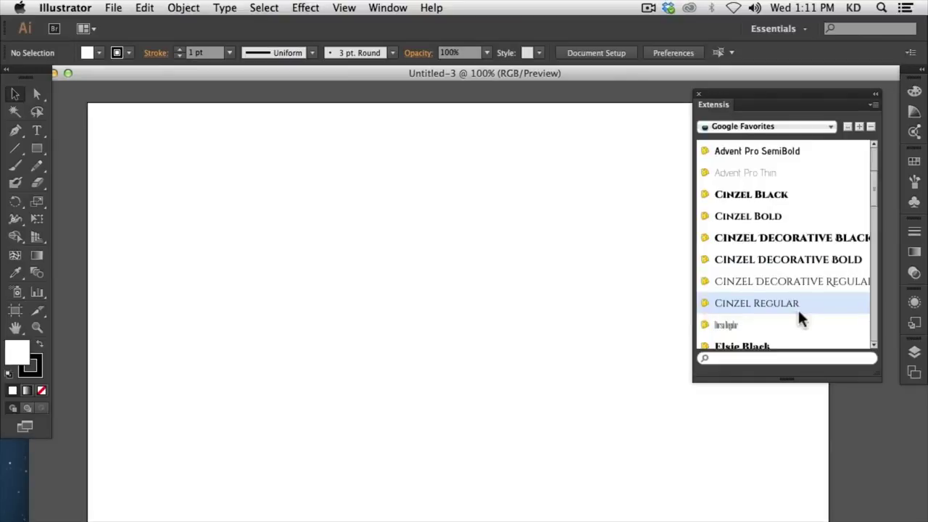
{"action": "scroll", "coordinate": [798, 308], "scroll_direction": "down", "scroll_amount": 5}
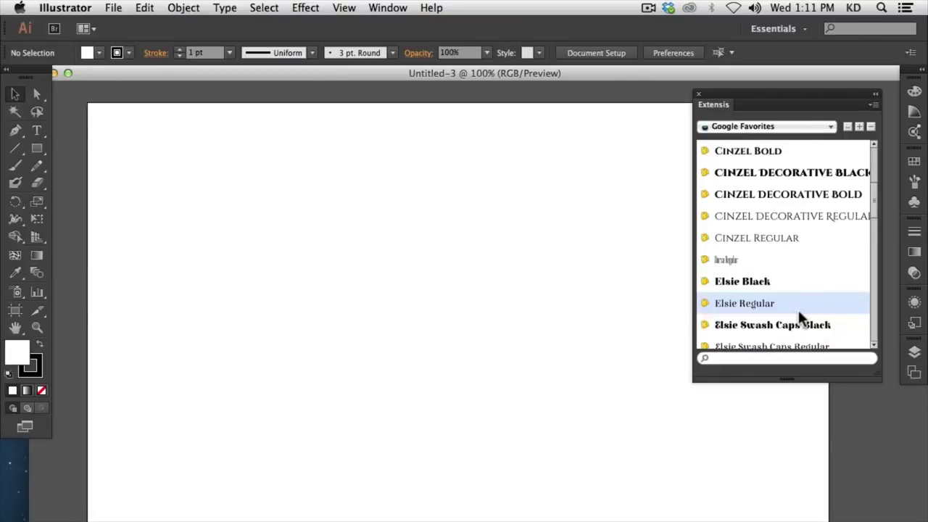
{"action": "scroll", "coordinate": [799, 314], "scroll_direction": "down", "scroll_amount": 3}
{"action": "scroll", "coordinate": [800, 313], "scroll_direction": "up", "scroll_amount": 10}
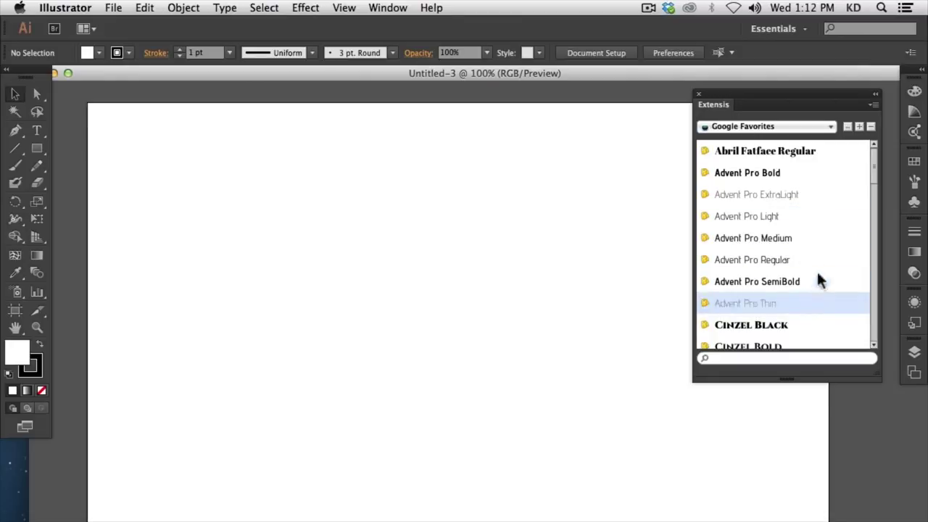
Collapse the Extensis panel beside the docked panels and activate the Type tool
{"action": "left_click", "coordinate": [875, 93]}
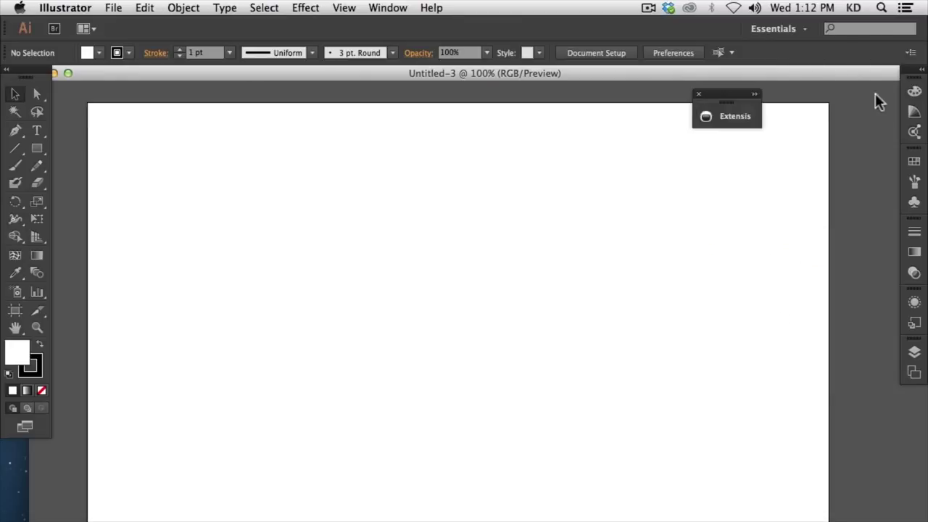
{"action": "left_click_drag", "start_coordinate": [723, 92], "coordinate": [857, 89]}
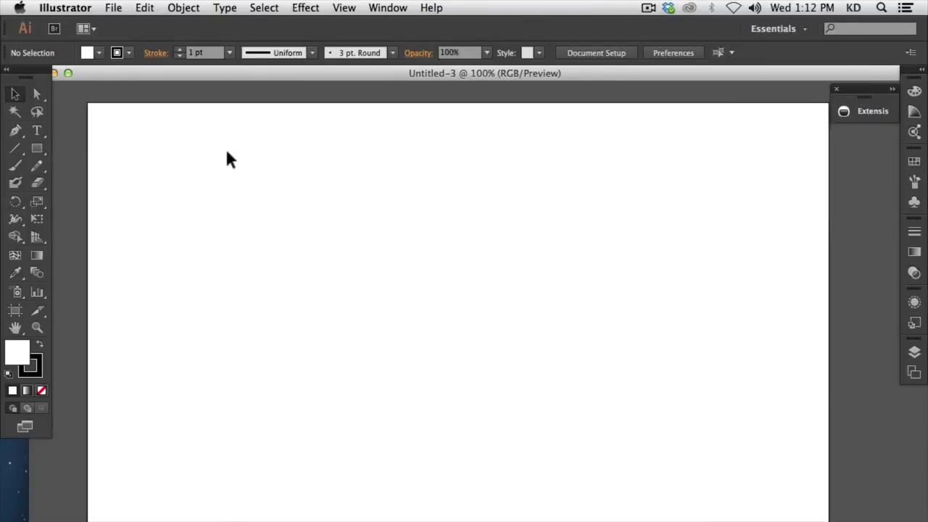
{"action": "left_click", "coordinate": [38, 132]}
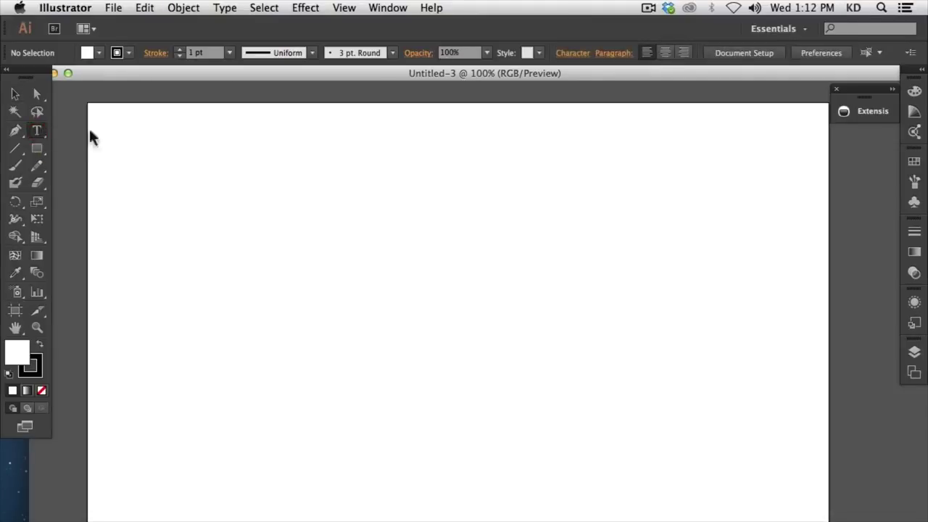
Add two separate text objects near the artboard's upper-left corner, "Photo" with "Serge" beneath it
{"action": "left_click", "coordinate": [161, 158]}
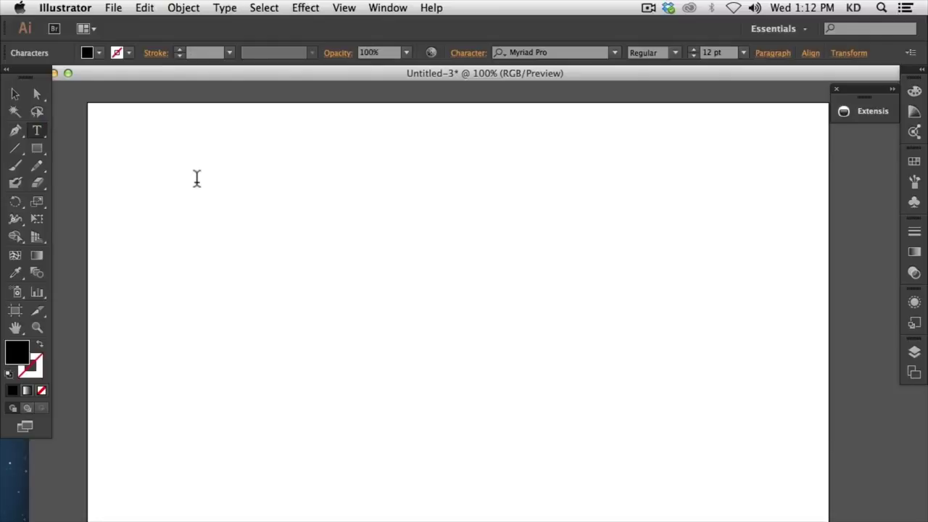
{"action": "type", "text": "Phot o"}
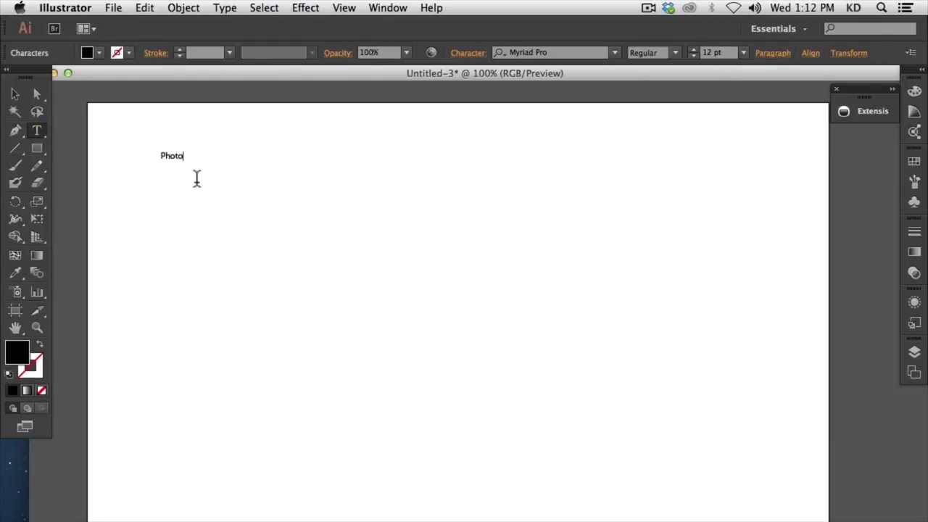
{"action": "left_click", "coordinate": [18, 95]}
{"action": "left_click", "coordinate": [128, 178]}
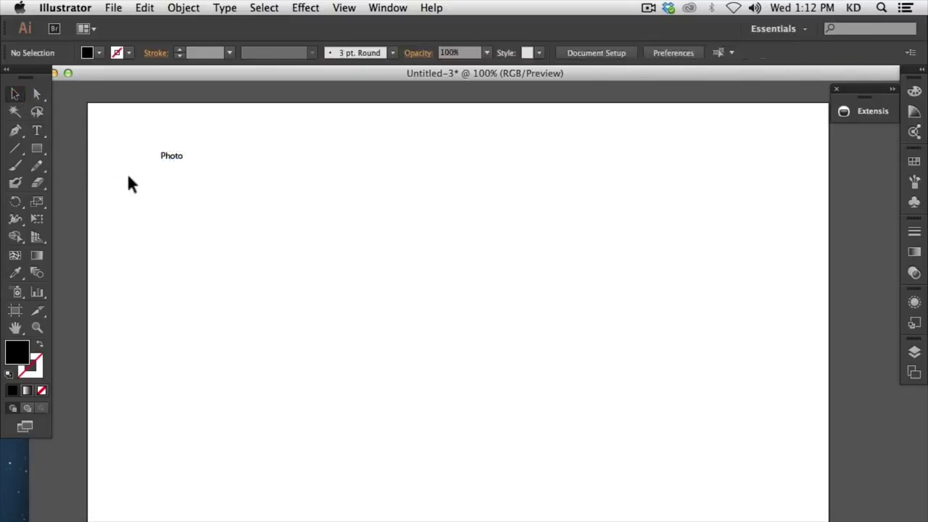
{"action": "left_click", "coordinate": [37, 129]}
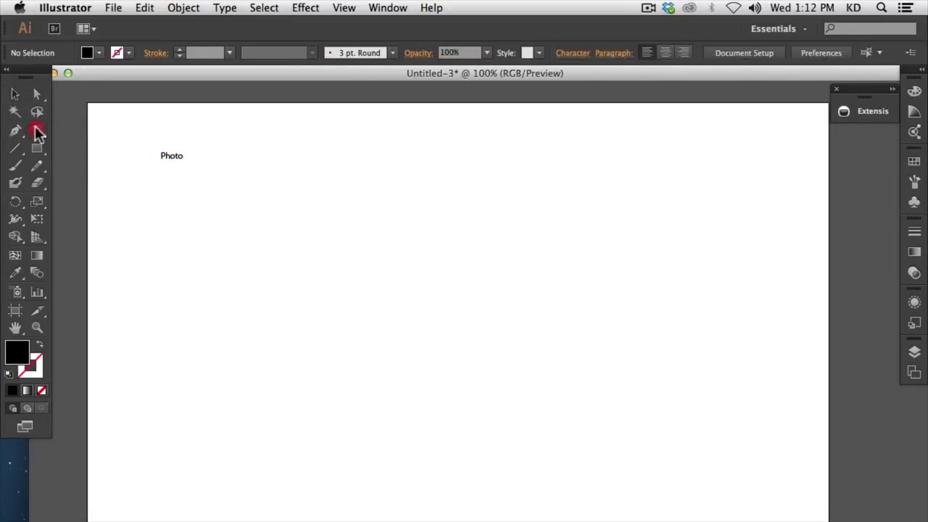
{"action": "left_click", "coordinate": [154, 185]}
{"action": "type", "text": "Serge"}
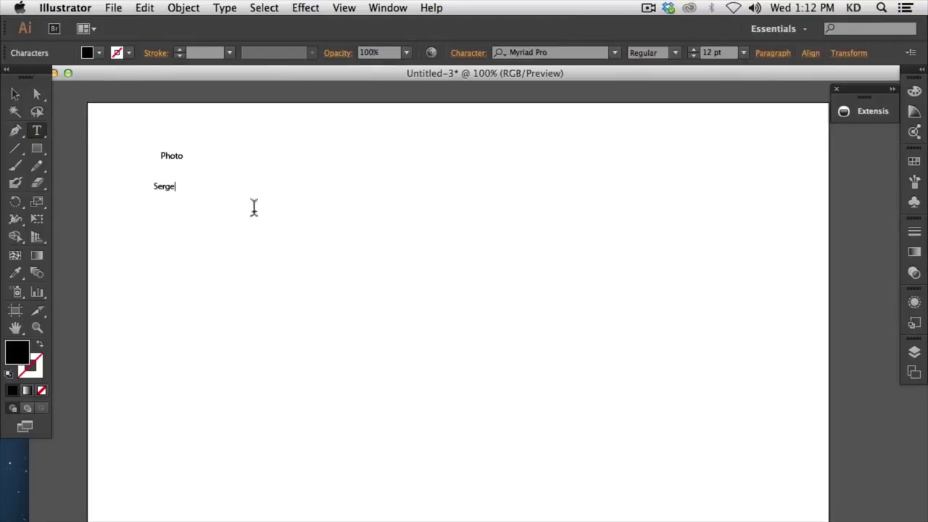
Bring "Serge" up directly under "Photo" and set both text objects to 36 pt
{"action": "left_click", "coordinate": [15, 94]}
{"action": "mouse_move", "coordinate": [215, 210]}
{"action": "left_mouse_down"}
{"action": "mouse_move", "coordinate": [151, 179]}
{"action": "mouse_move", "coordinate": [174, 170]}
{"action": "mouse_move", "coordinate": [132, 142]}
{"action": "left_mouse_up"}
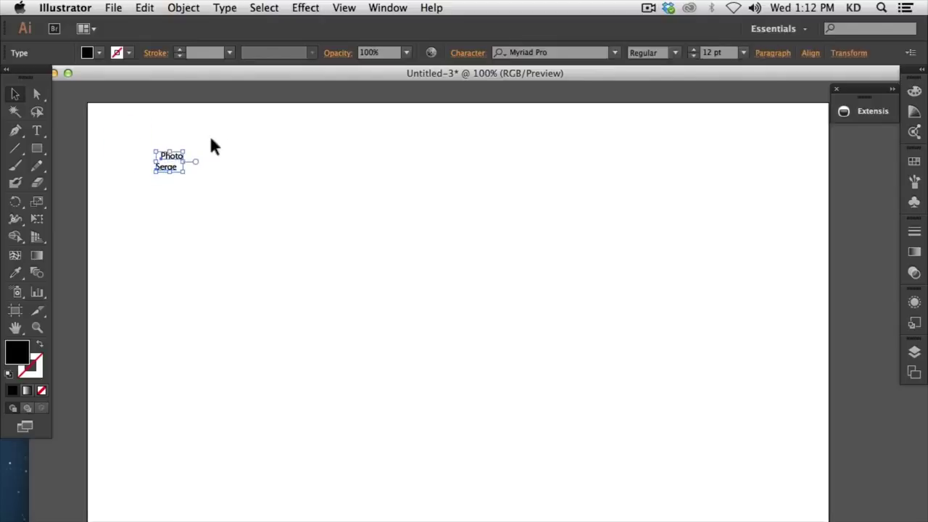
{"action": "left_click", "coordinate": [743, 53]}
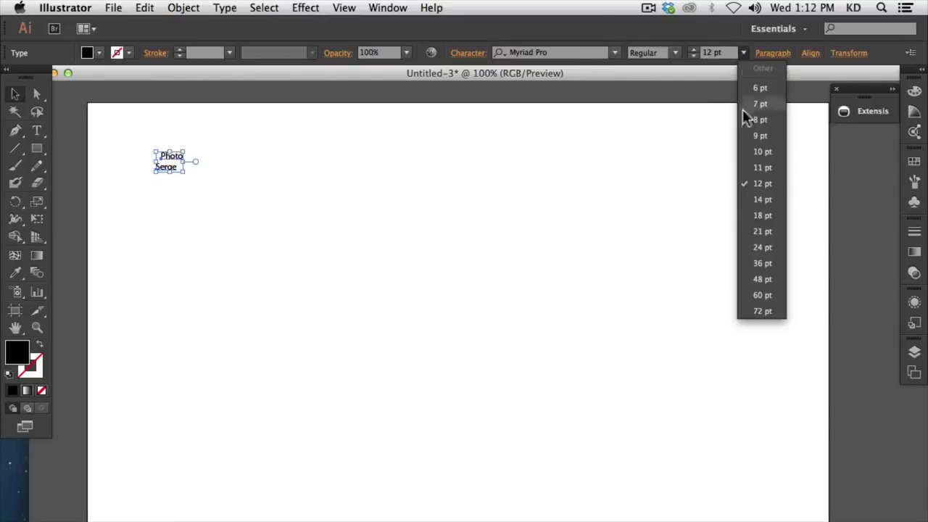
{"action": "left_click", "coordinate": [748, 248]}
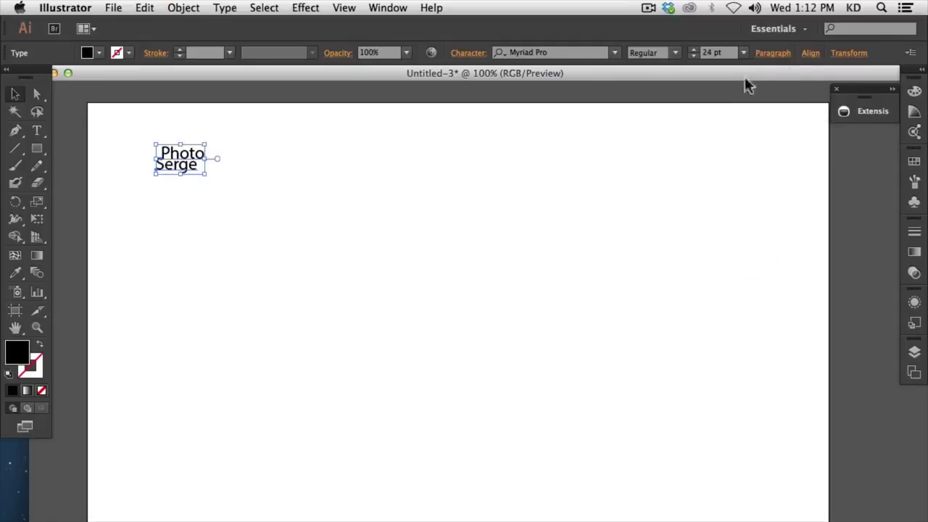
{"action": "left_click", "coordinate": [743, 53]}
{"action": "left_click", "coordinate": [764, 255]}
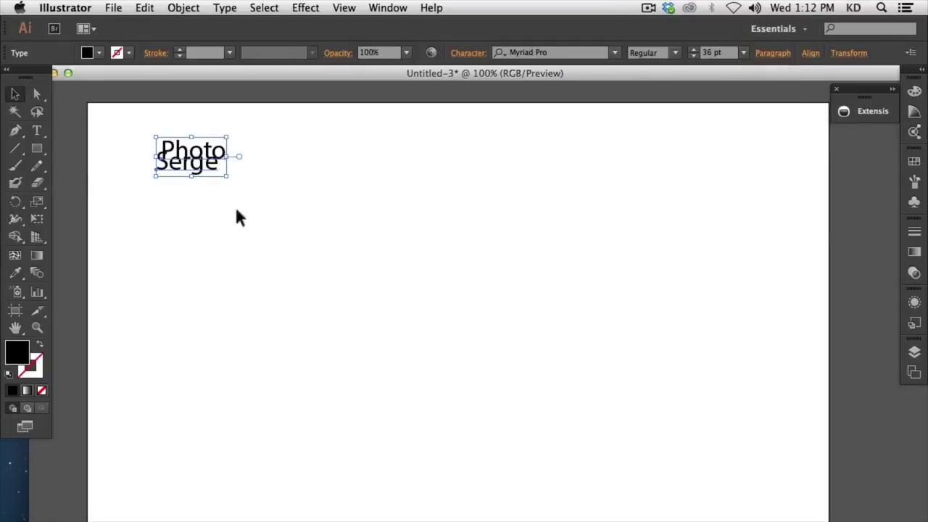
Shift "Serge" slightly down and left to clear "Photo", and move the pair closer to the artboard's upper-left corner
{"action": "left_click", "coordinate": [218, 215]}
{"action": "left_click_drag", "start_coordinate": [197, 166], "coordinate": [199, 180]}
{"action": "left_click_drag", "start_coordinate": [264, 206], "coordinate": [128, 117]}
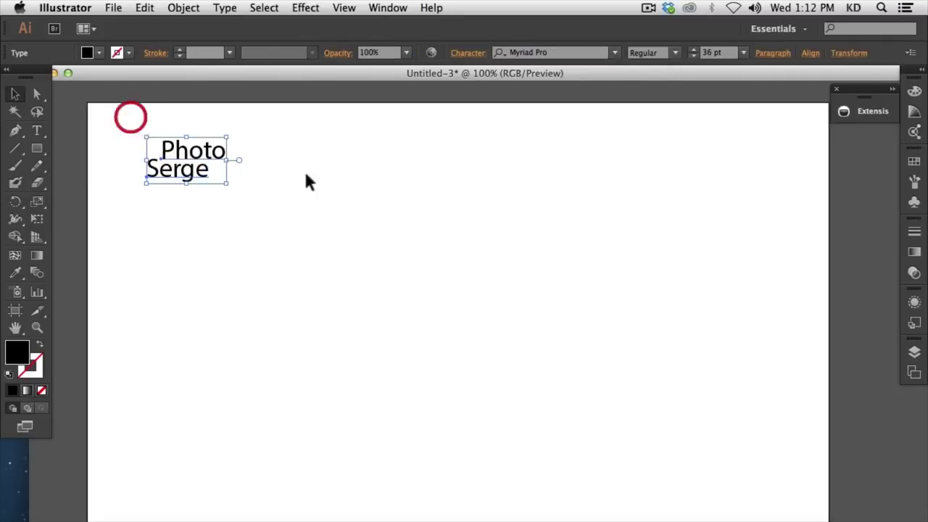
{"action": "left_click_drag", "start_coordinate": [201, 148], "coordinate": [174, 142]}
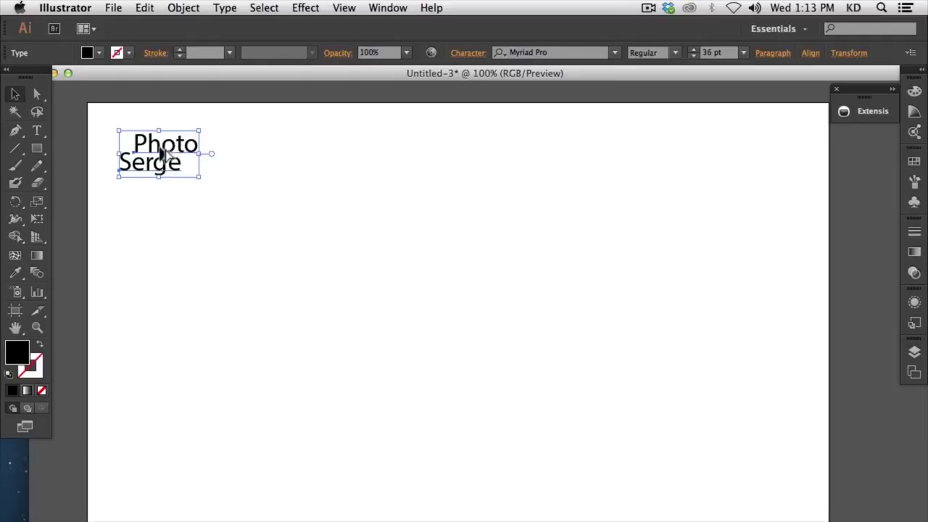
Duplicate the "Photo Serge" text pair into an evenly spaced grid of four columns and three rows
{"action": "left_click_drag", "start_coordinate": [165, 153], "coordinate": [286, 149]}
{"action": "left_click", "coordinate": [300, 149]}
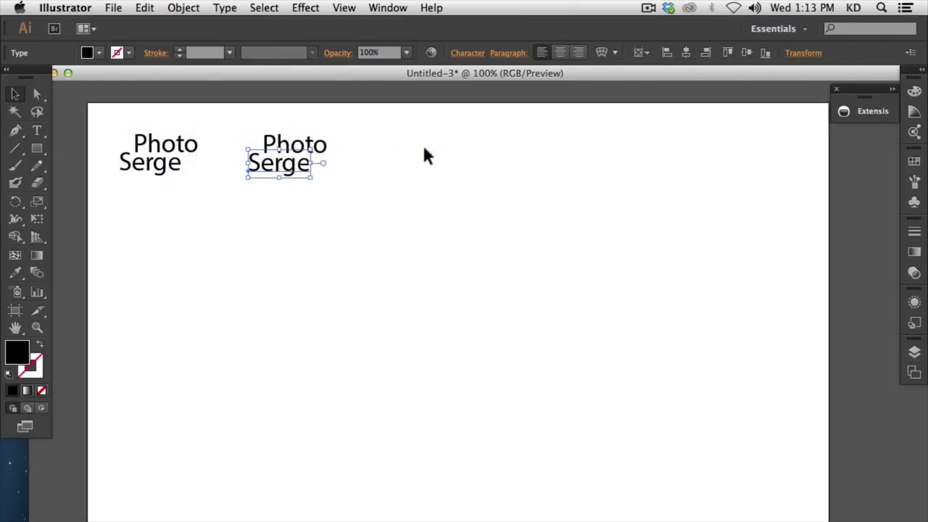
{"action": "left_click_drag", "start_coordinate": [358, 121], "coordinate": [249, 209]}
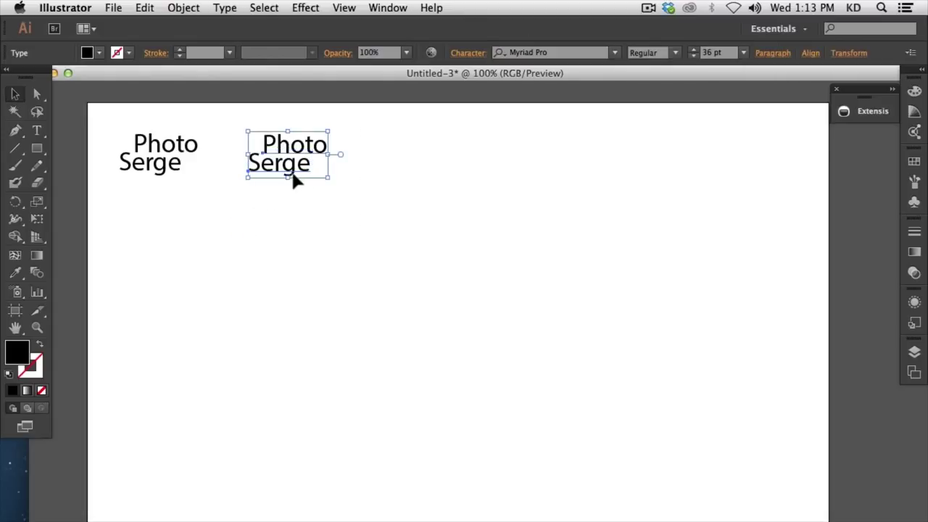
{"action": "left_click_drag", "start_coordinate": [294, 149], "coordinate": [564, 151]}
{"action": "left_click_drag", "start_coordinate": [632, 205], "coordinate": [173, 297]}
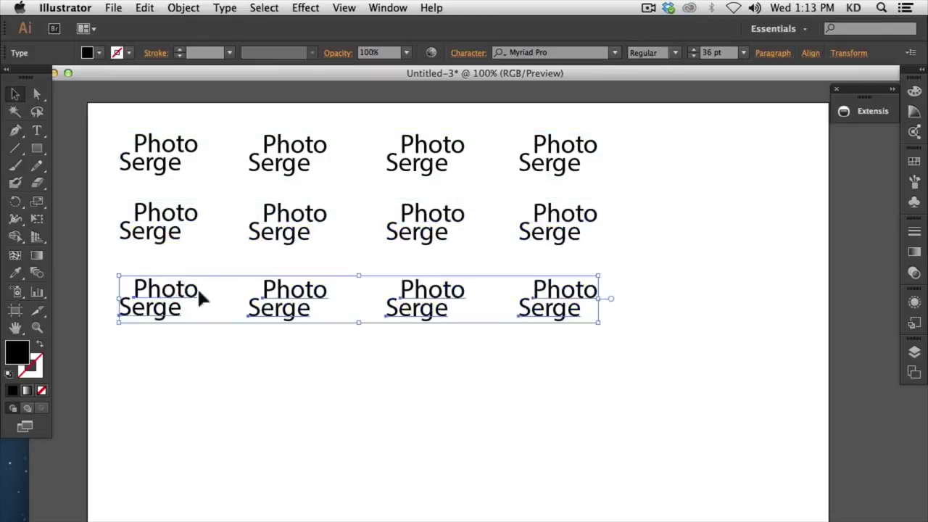
{"action": "left_click", "coordinate": [741, 211]}
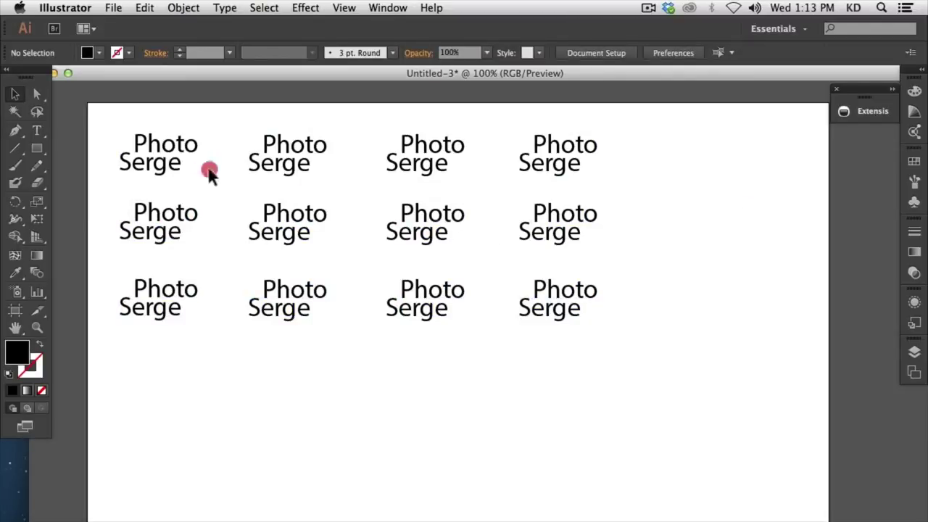
Apply Abril Fatface Regular from the Google Favorites digest to the first text pair in the top row
{"action": "left_click_drag", "start_coordinate": [209, 169], "coordinate": [149, 138]}
{"action": "left_click", "coordinate": [881, 112]}
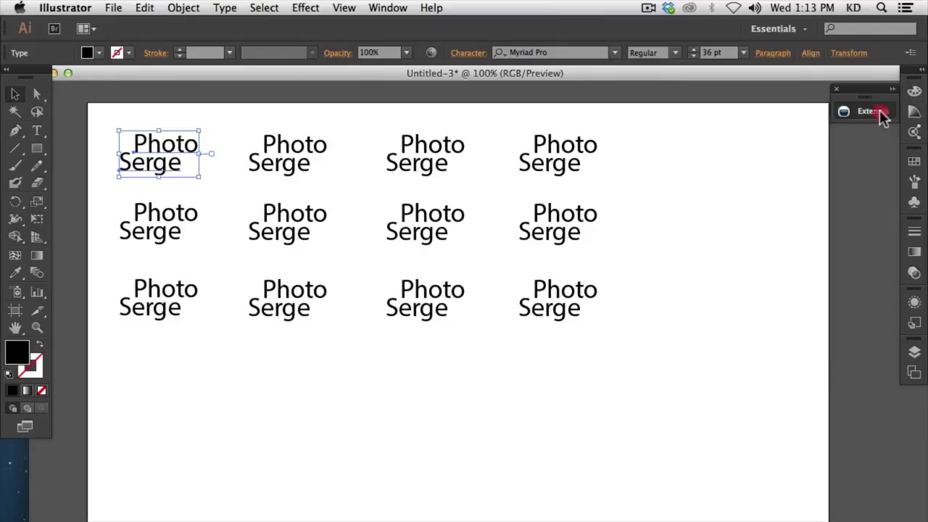
{"action": "left_click", "coordinate": [756, 153]}
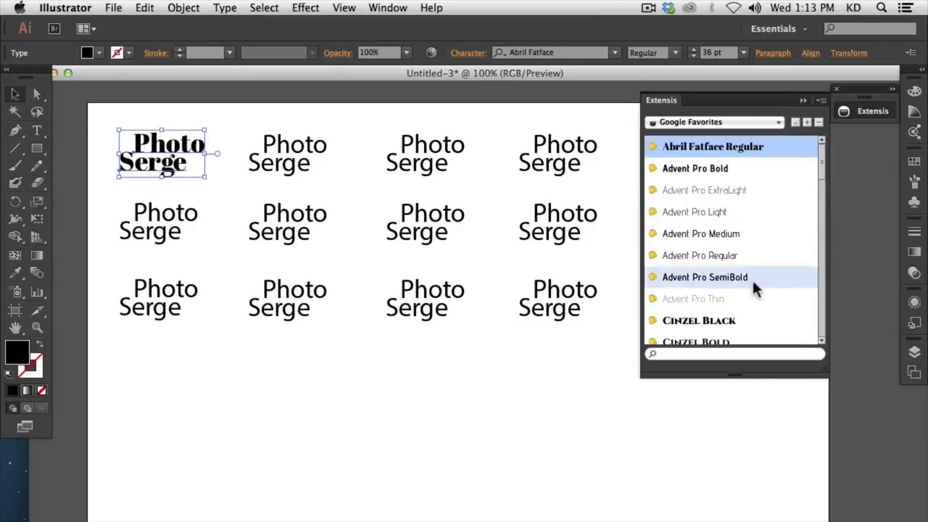
Look through Illustrator's full font list and compare it with the fonts in the Google Favorites digest
{"action": "left_click", "coordinate": [615, 52]}
{"action": "scroll", "coordinate": [616, 109], "scroll_direction": "down", "scroll_amount": 15}
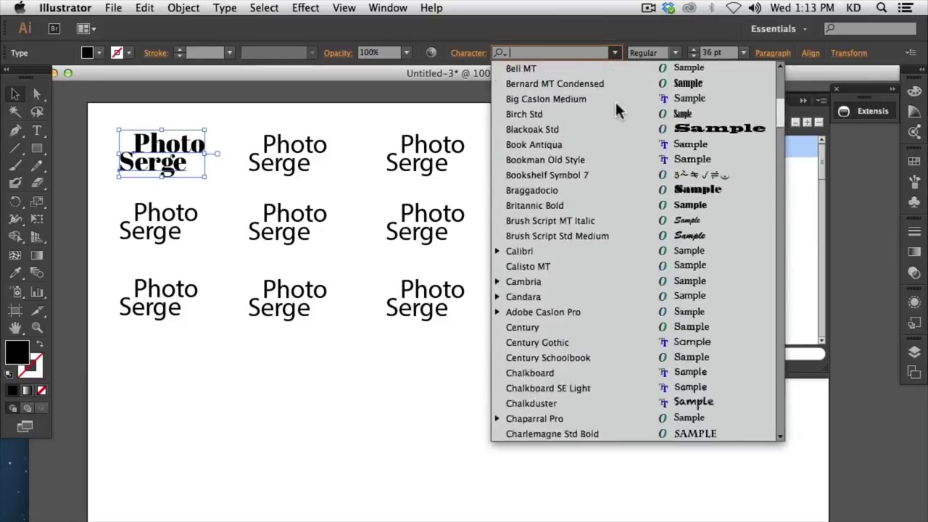
{"action": "scroll", "coordinate": [617, 109], "scroll_direction": "down", "scroll_amount": 20}
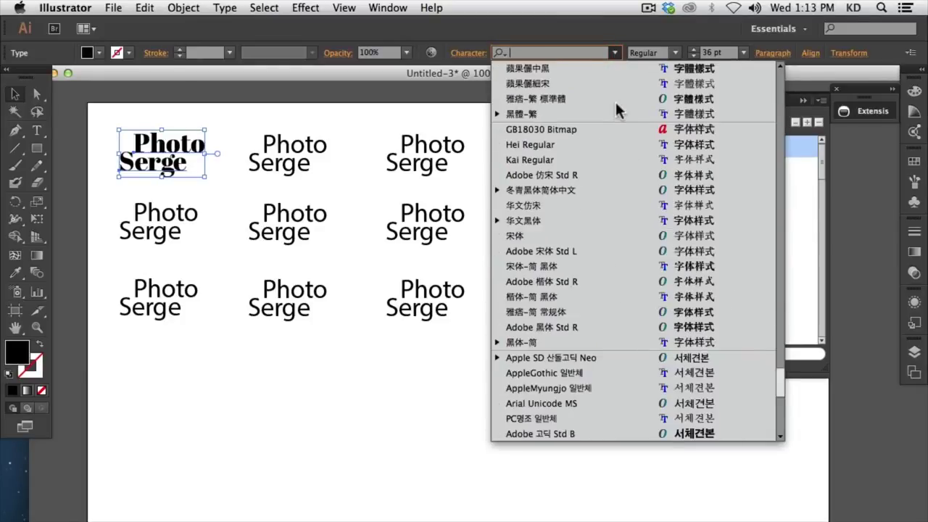
{"action": "scroll", "coordinate": [616, 109], "scroll_direction": "up", "scroll_amount": 20}
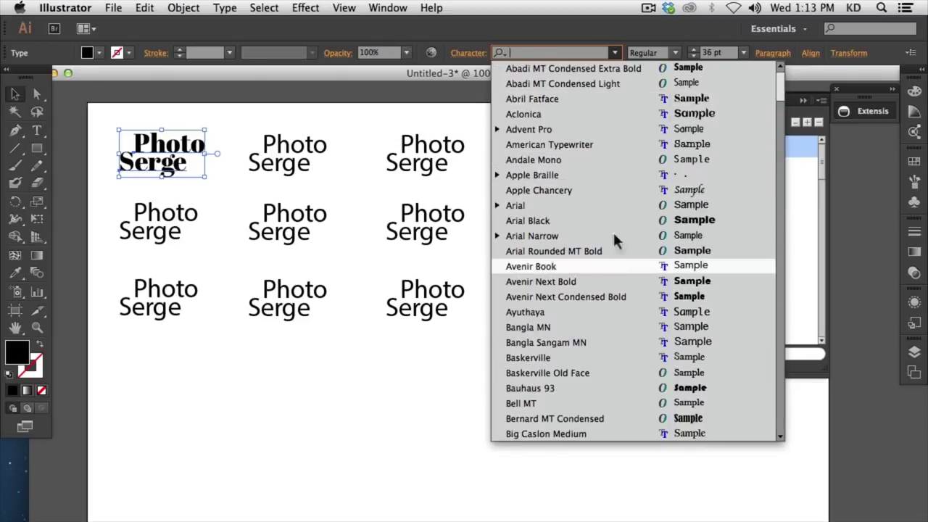
{"action": "left_click", "coordinate": [618, 50]}
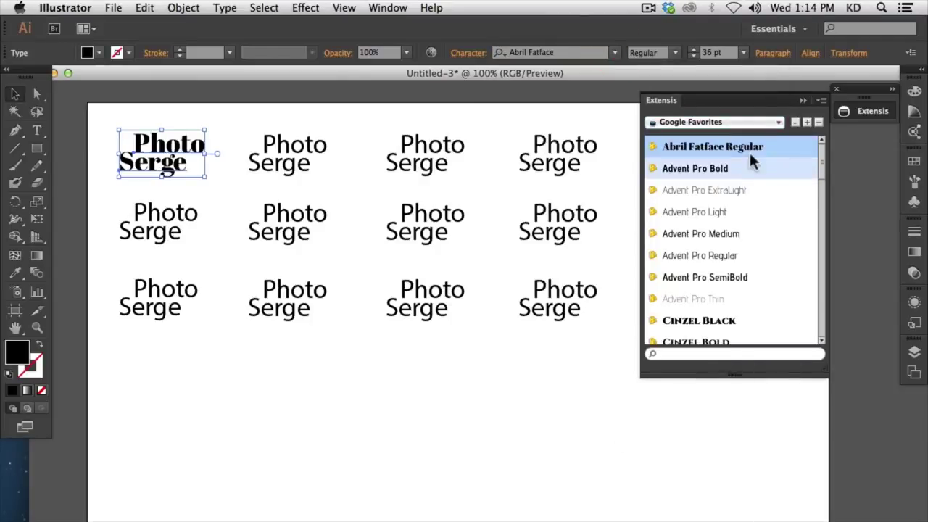
{"action": "scroll", "coordinate": [786, 181], "scroll_direction": "down", "scroll_amount": 10}
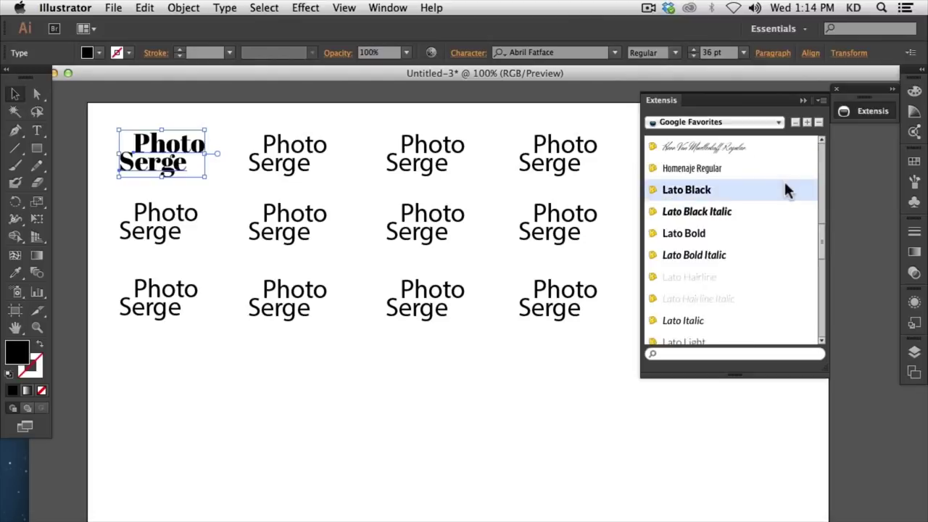
{"action": "scroll", "coordinate": [784, 181], "scroll_direction": "up", "scroll_amount": 10}
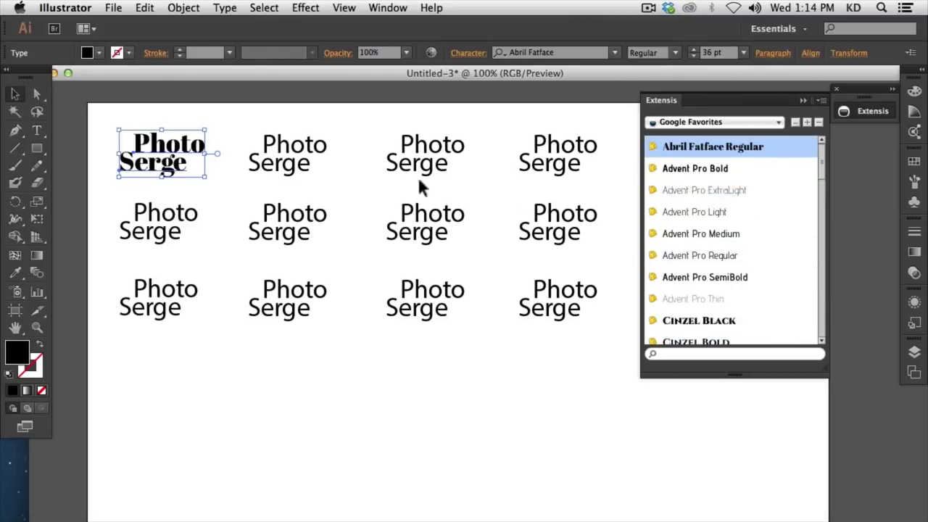
Try Advent Pro Light on the second text pair in the top row and settle on Advent Pro Thin
{"action": "left_click", "coordinate": [260, 166]}
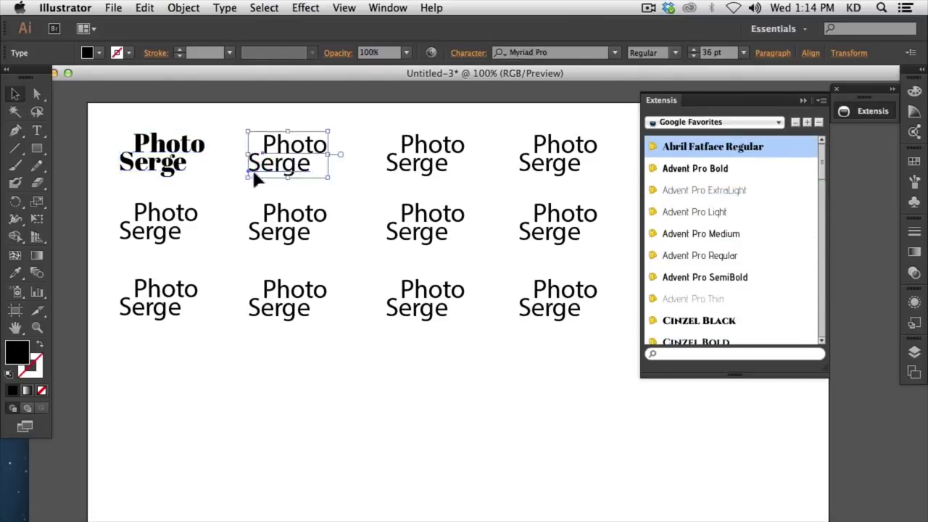
{"action": "left_click", "coordinate": [698, 212]}
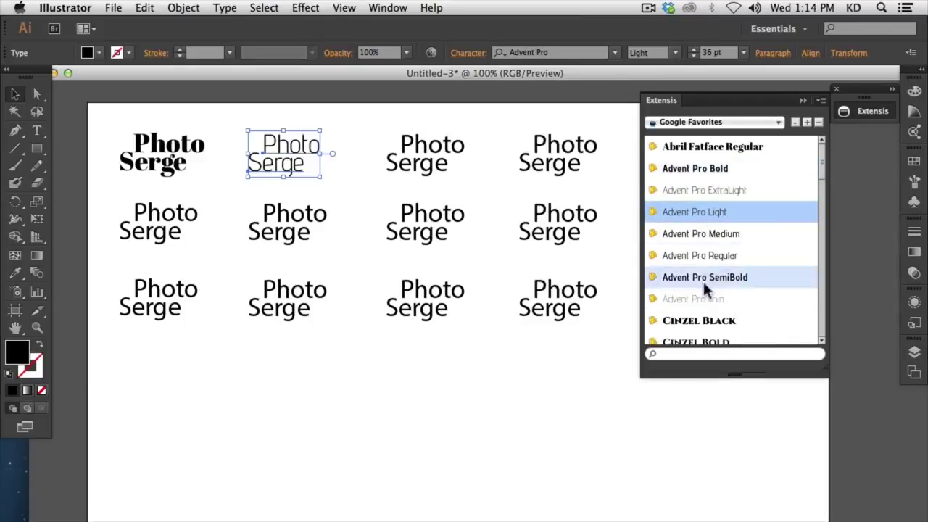
{"action": "left_click", "coordinate": [713, 298]}
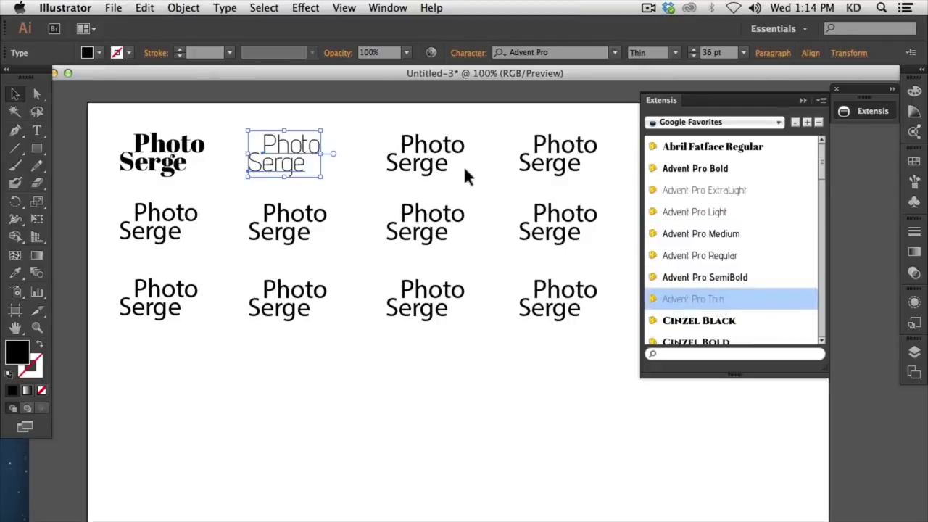
Apply Cinzel Black to the third text pair in the top row and Dorsa Regular to the fourth
{"action": "left_click", "coordinate": [384, 130]}
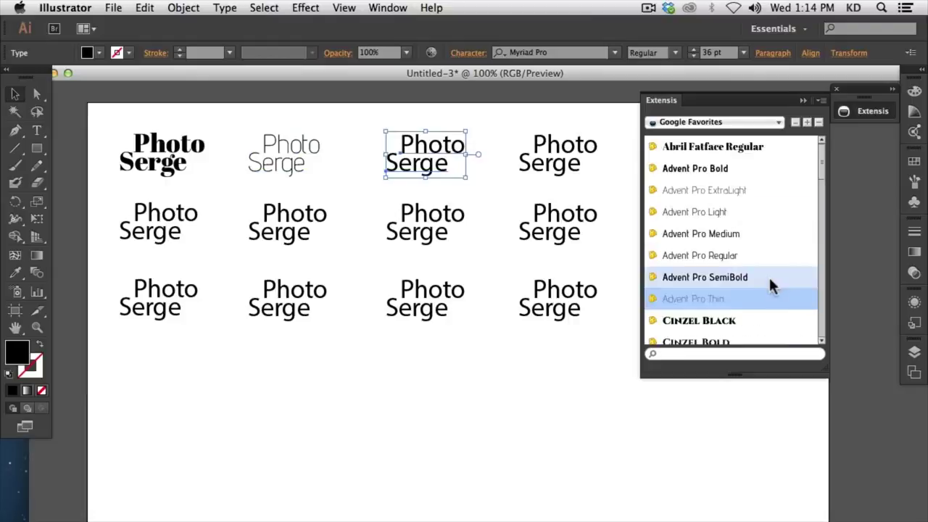
{"action": "scroll", "coordinate": [769, 286], "scroll_direction": "down", "scroll_amount": 3}
{"action": "left_click", "coordinate": [734, 255]}
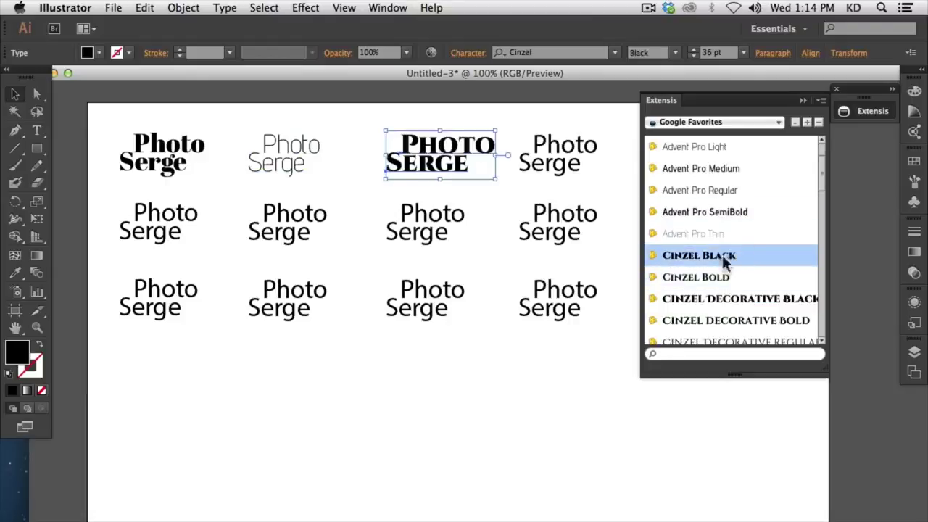
{"action": "left_click_drag", "start_coordinate": [614, 179], "coordinate": [543, 140]}
{"action": "scroll", "coordinate": [707, 272], "scroll_direction": "down", "scroll_amount": 3}
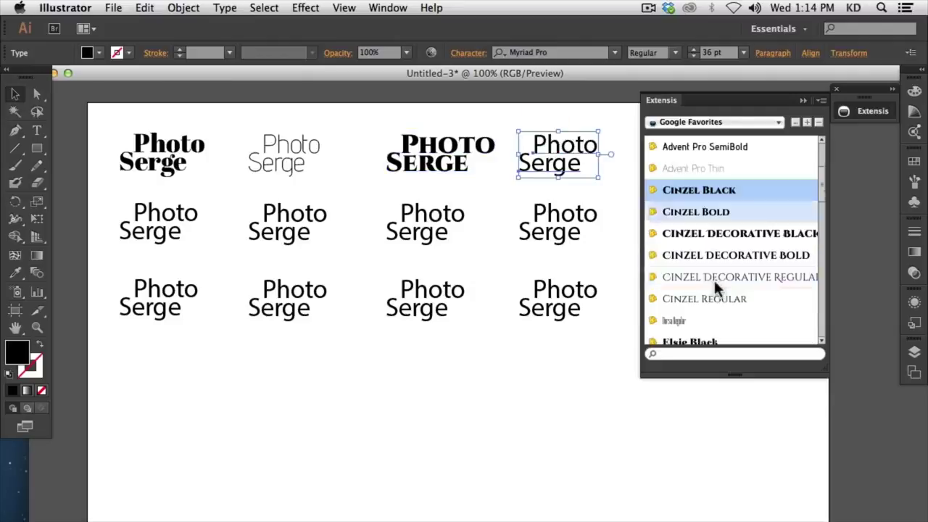
{"action": "left_click", "coordinate": [715, 322]}
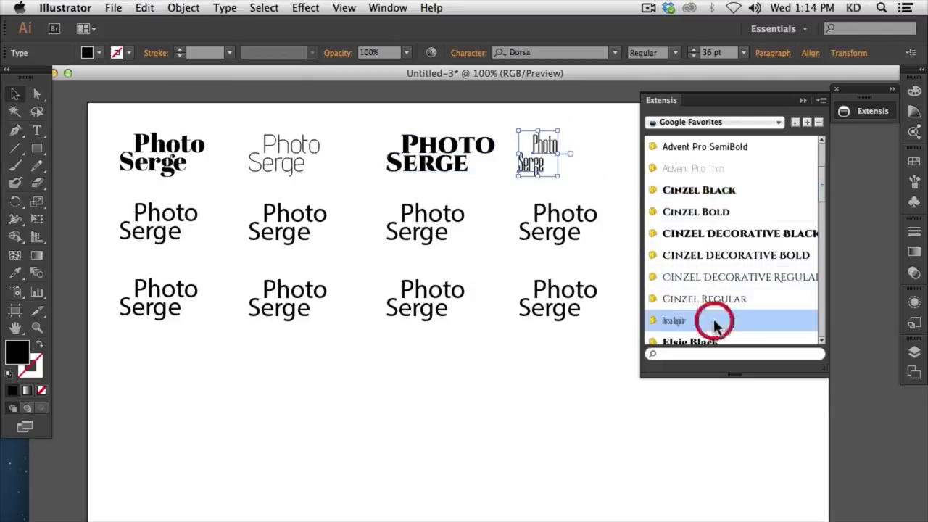
Apply Elsie Regular to the first text pair in the middle row and Flamenco Regular to the second
{"action": "left_click_drag", "start_coordinate": [204, 241], "coordinate": [118, 198]}
{"action": "scroll", "coordinate": [703, 334], "scroll_direction": "down", "scroll_amount": 3}
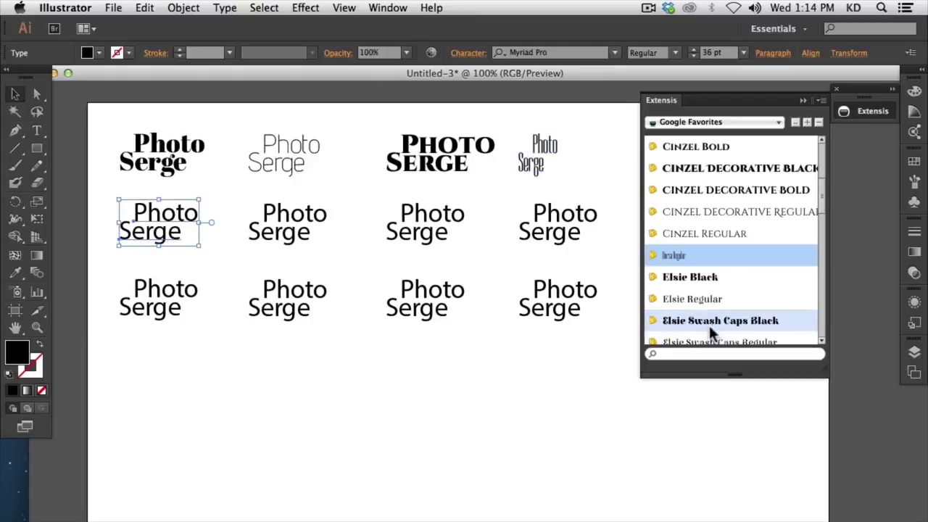
{"action": "left_click", "coordinate": [743, 298]}
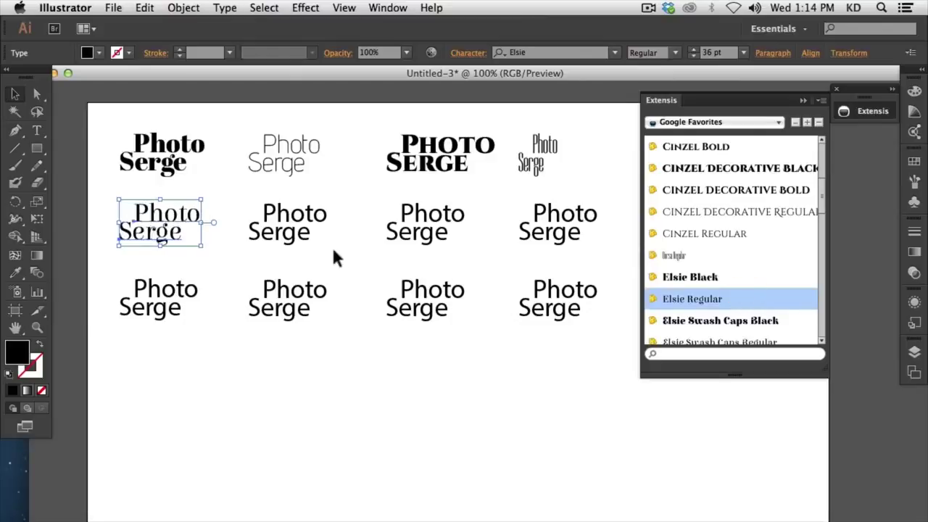
{"action": "left_click", "coordinate": [271, 211]}
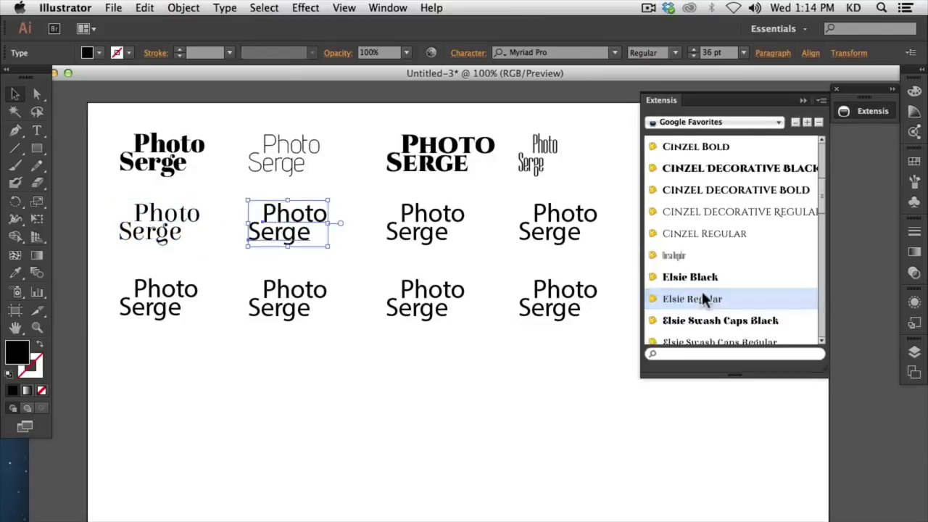
{"action": "scroll", "coordinate": [702, 291], "scroll_direction": "down", "scroll_amount": 3}
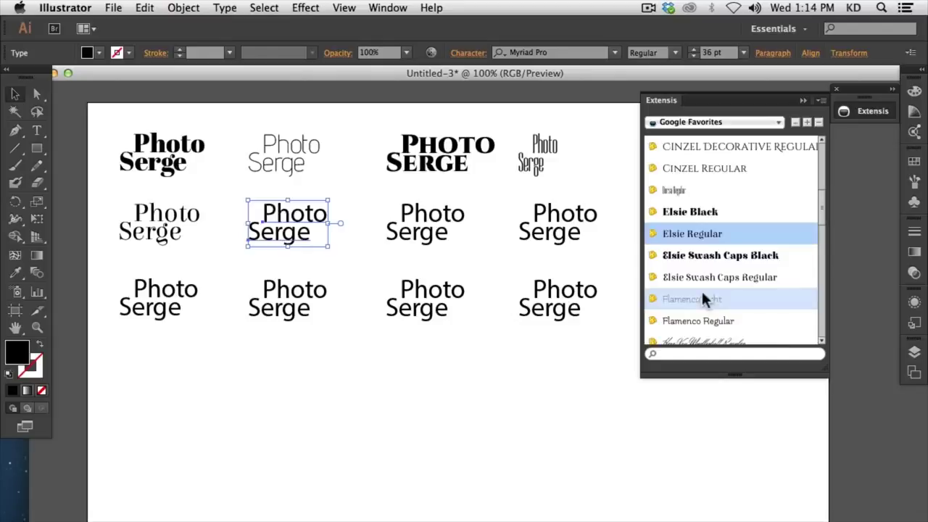
{"action": "left_click", "coordinate": [761, 319]}
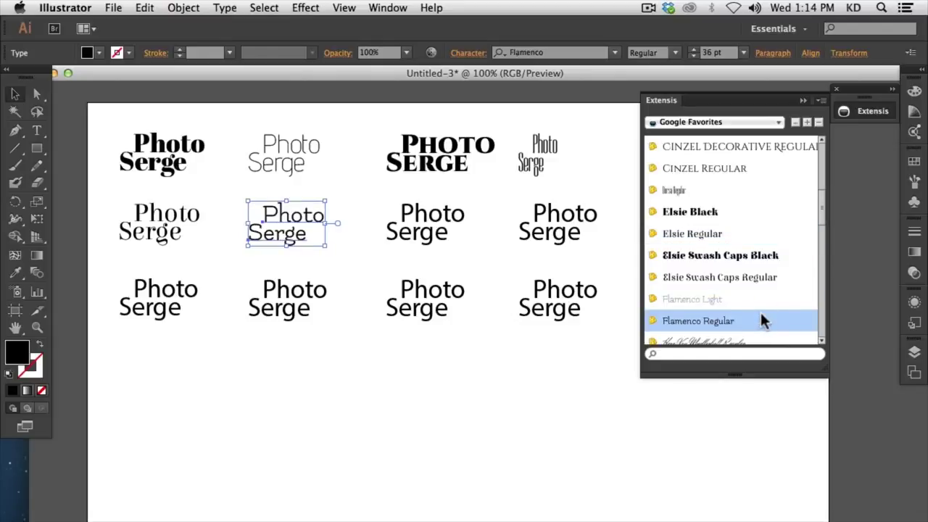
Apply Herr Von Muellerhoff Regular to the third text pair in the middle row and Homenaje Regular to the fourth
{"action": "left_click", "coordinate": [399, 208]}
{"action": "scroll", "coordinate": [689, 268], "scroll_direction": "down", "scroll_amount": 3}
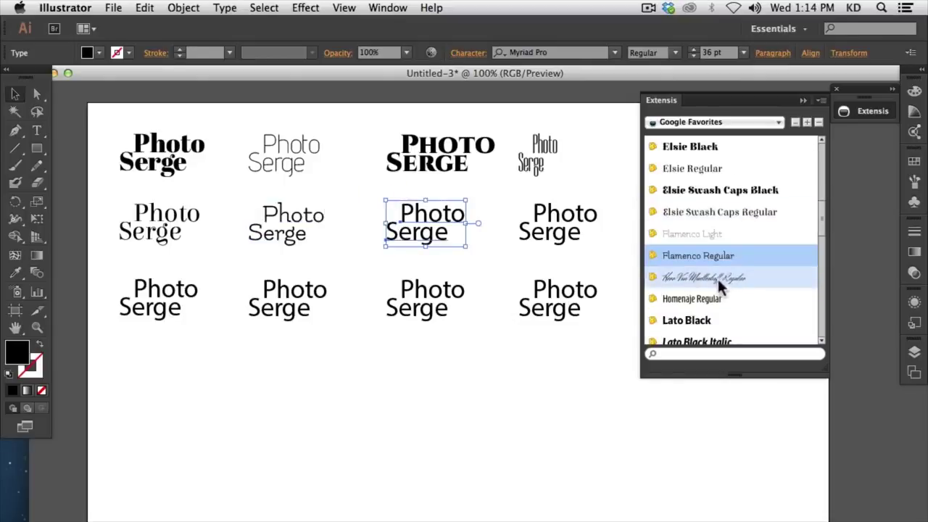
{"action": "left_click", "coordinate": [718, 277]}
{"action": "left_click_drag", "start_coordinate": [611, 247], "coordinate": [512, 209]}
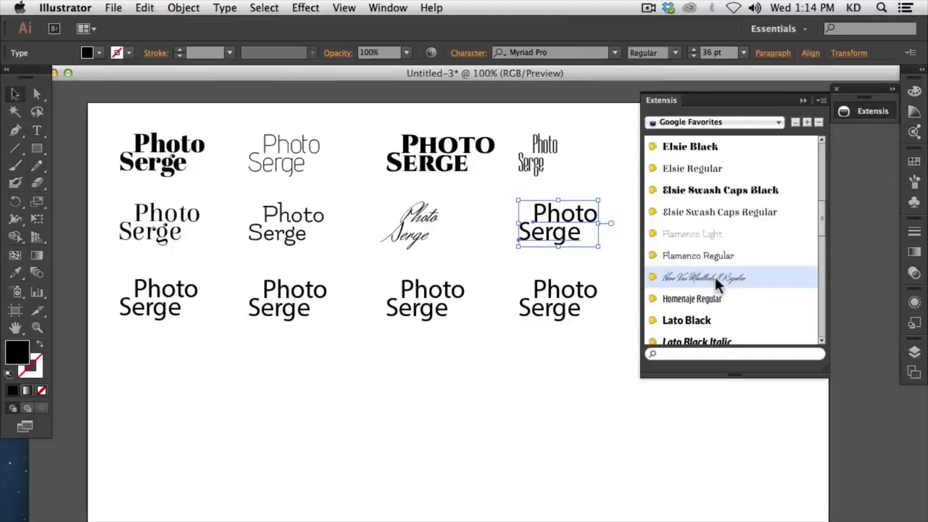
{"action": "scroll", "coordinate": [715, 276], "scroll_direction": "down", "scroll_amount": 3}
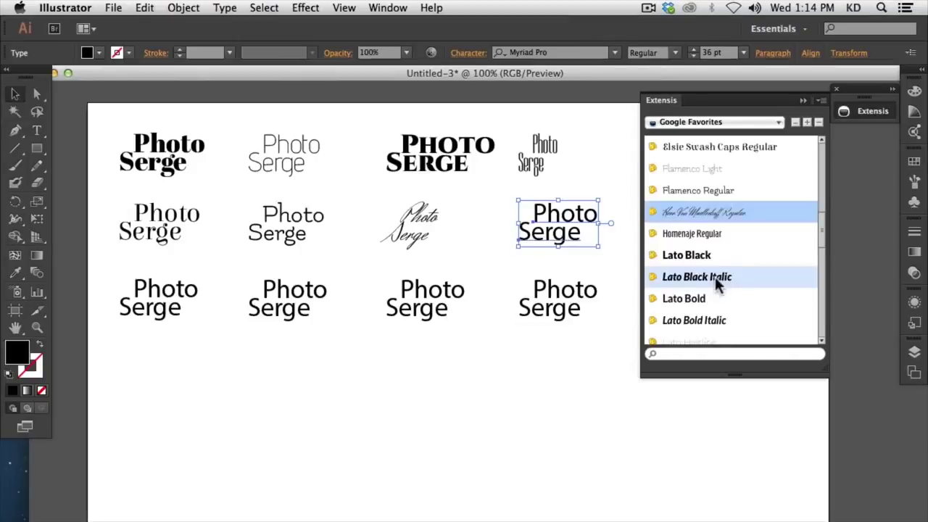
{"action": "left_click", "coordinate": [729, 239]}
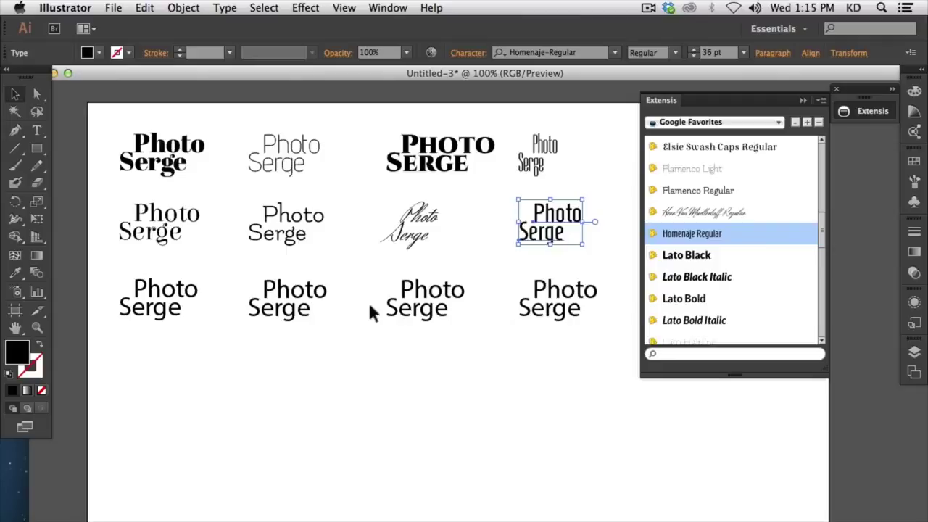
Apply Lato Hairline to the first text pair in the bottom row and Lobster Two Bold Italic to the second
{"action": "left_click_drag", "start_coordinate": [213, 321], "coordinate": [138, 287]}
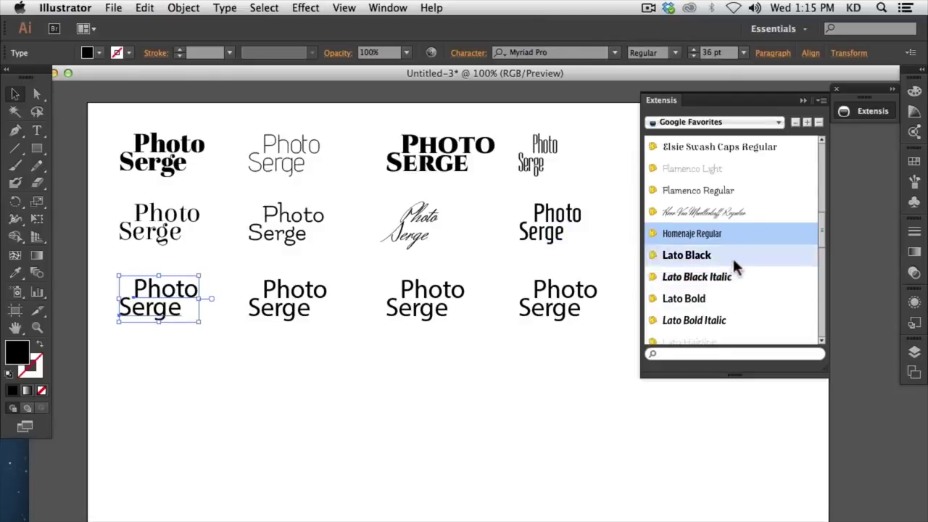
{"action": "scroll", "coordinate": [731, 290], "scroll_direction": "down", "scroll_amount": 2}
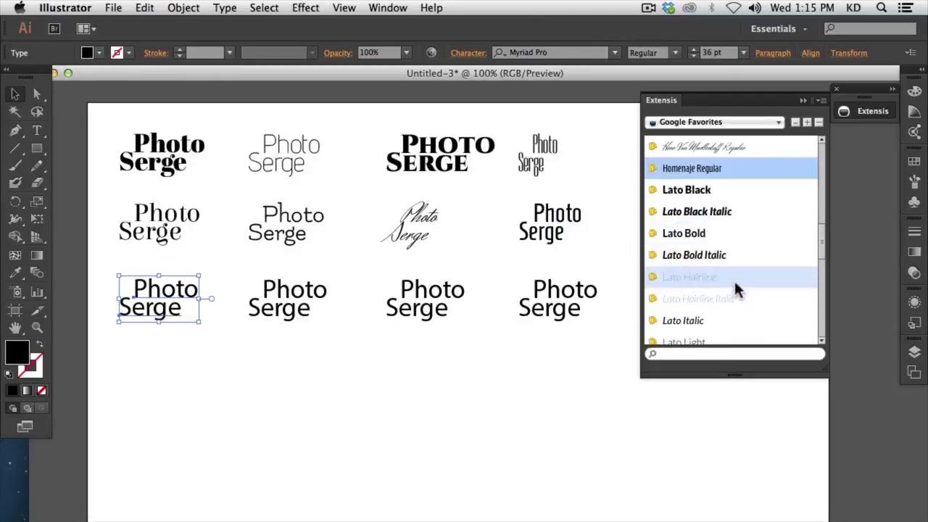
{"action": "left_click", "coordinate": [735, 278]}
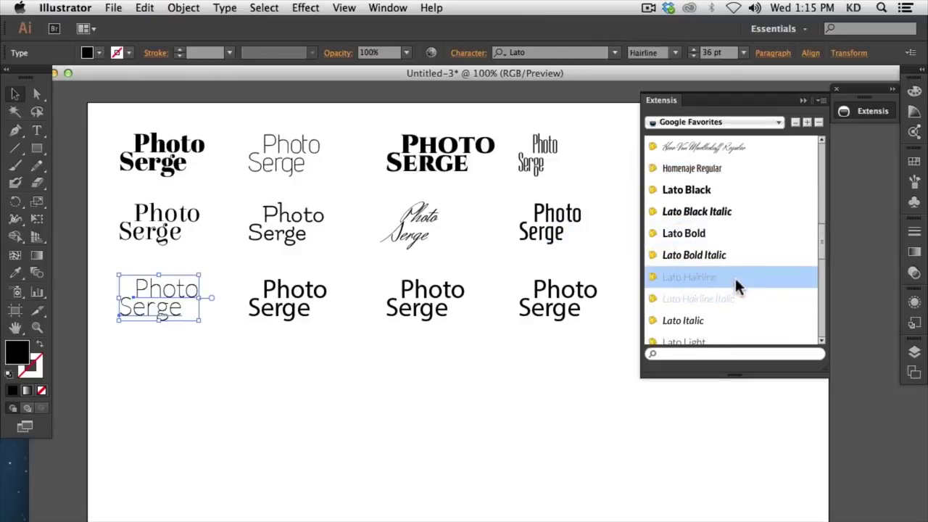
{"action": "left_click", "coordinate": [313, 279]}
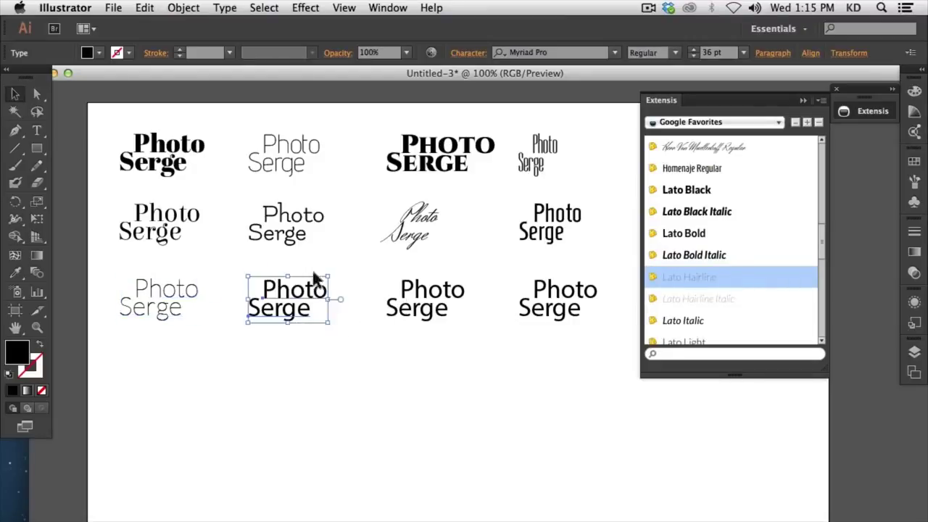
{"action": "scroll", "coordinate": [696, 295], "scroll_direction": "down", "scroll_amount": 2}
{"action": "scroll", "coordinate": [697, 294], "scroll_direction": "down", "scroll_amount": 2}
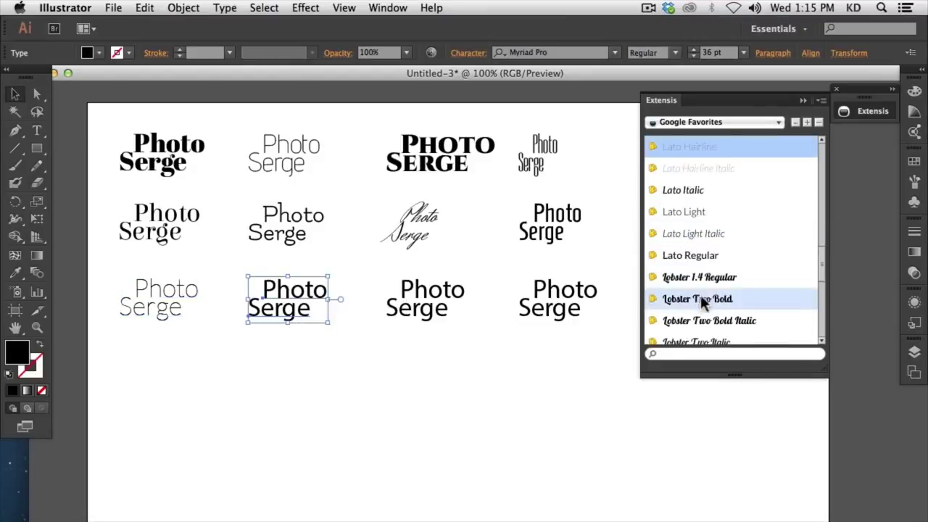
{"action": "left_click", "coordinate": [734, 325]}
Apply Medula One Regular to the third text pair in the bottom row
{"action": "left_click_drag", "start_coordinate": [469, 323], "coordinate": [382, 273]}
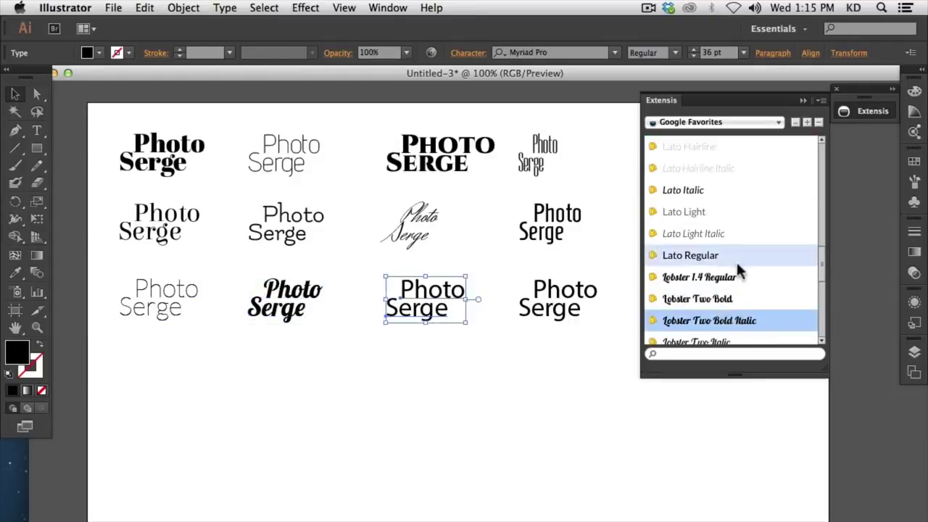
{"action": "scroll", "coordinate": [739, 268], "scroll_direction": "down", "scroll_amount": 4}
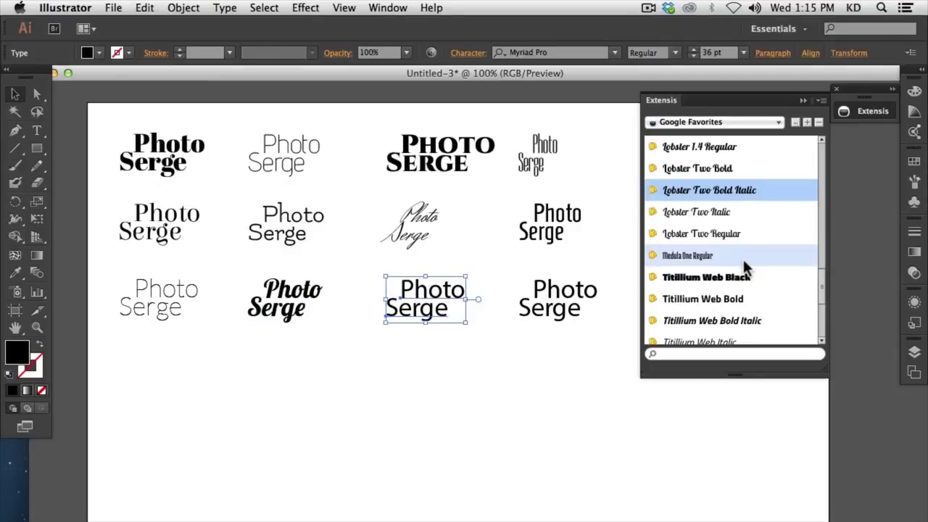
{"action": "left_click", "coordinate": [748, 258]}
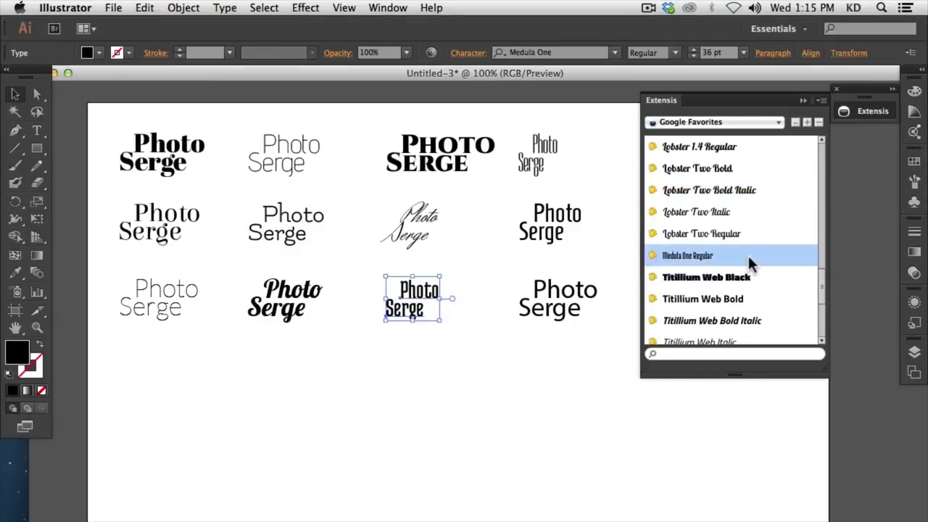
Try Titillium Web Light on the fourth text pair in the bottom row and settle on Titillium Web Thin
{"action": "left_click_drag", "start_coordinate": [599, 339], "coordinate": [518, 278]}
{"action": "scroll", "coordinate": [708, 272], "scroll_direction": "down", "scroll_amount": 3}
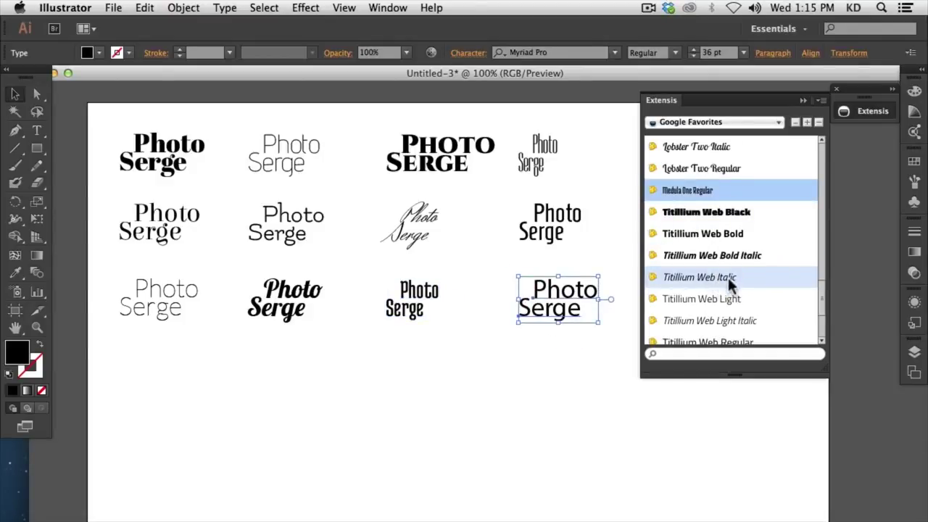
{"action": "left_click", "coordinate": [739, 300]}
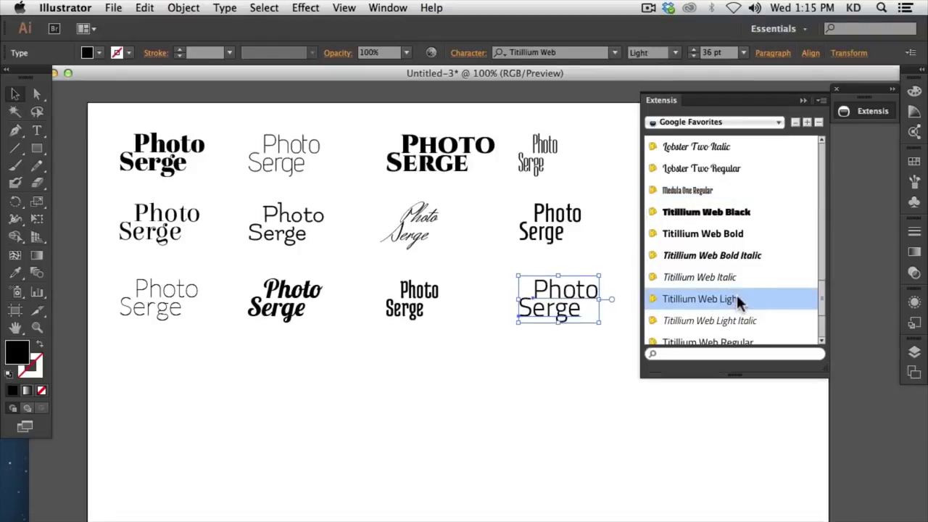
{"action": "scroll", "coordinate": [737, 296], "scroll_direction": "down", "scroll_amount": 3}
{"action": "scroll", "coordinate": [736, 294], "scroll_direction": "down", "scroll_amount": 2}
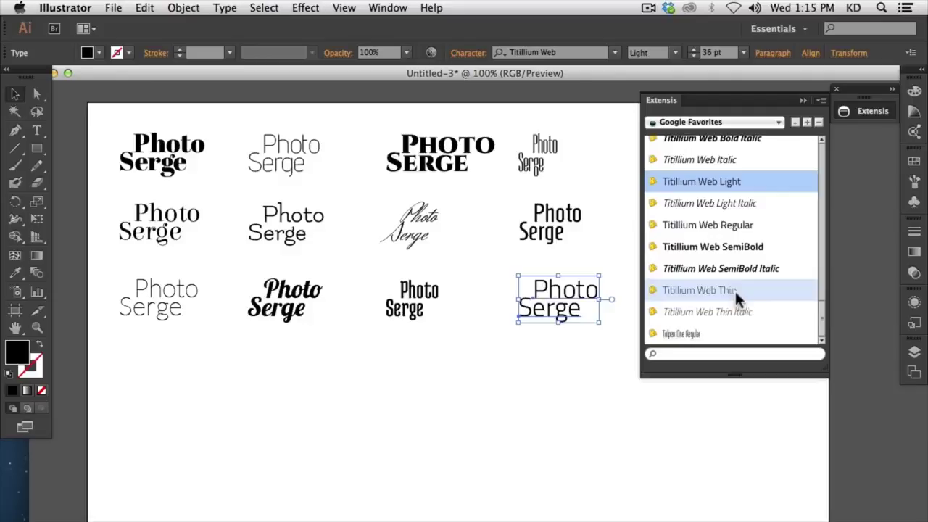
{"action": "left_click", "coordinate": [729, 288]}
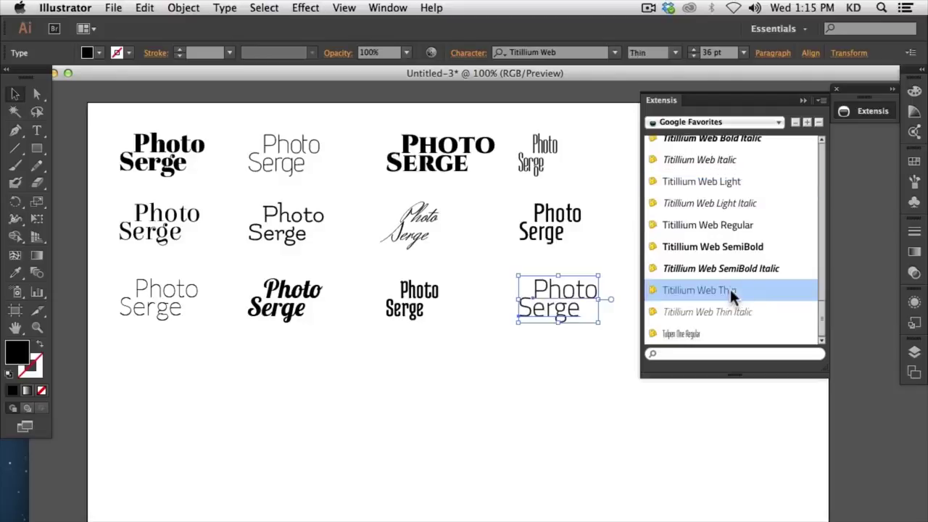
Shift the fourth text pair toward the third, place a copy beside it, and apply Tulpen One Regular to the copy
{"action": "left_click", "coordinate": [563, 292]}
{"action": "left_click_drag", "start_coordinate": [563, 292], "coordinate": [620, 290]}
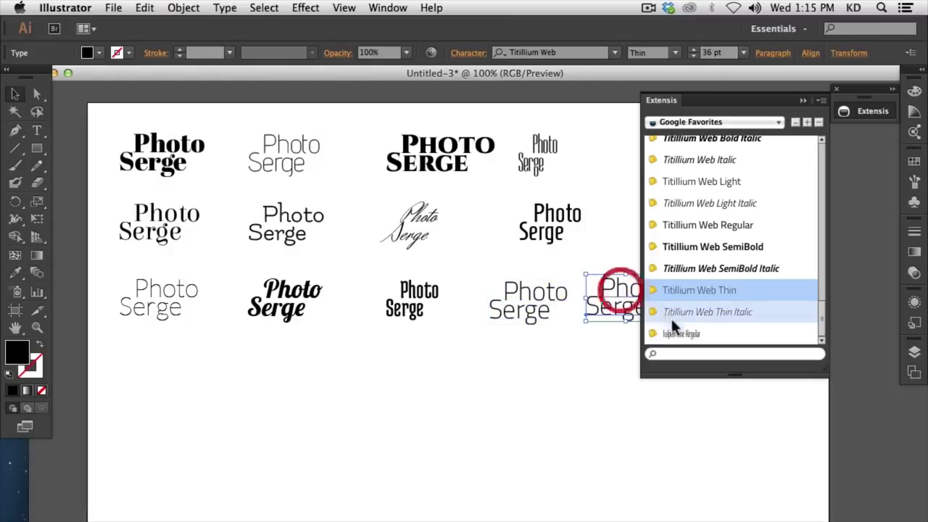
{"action": "left_click", "coordinate": [680, 333]}
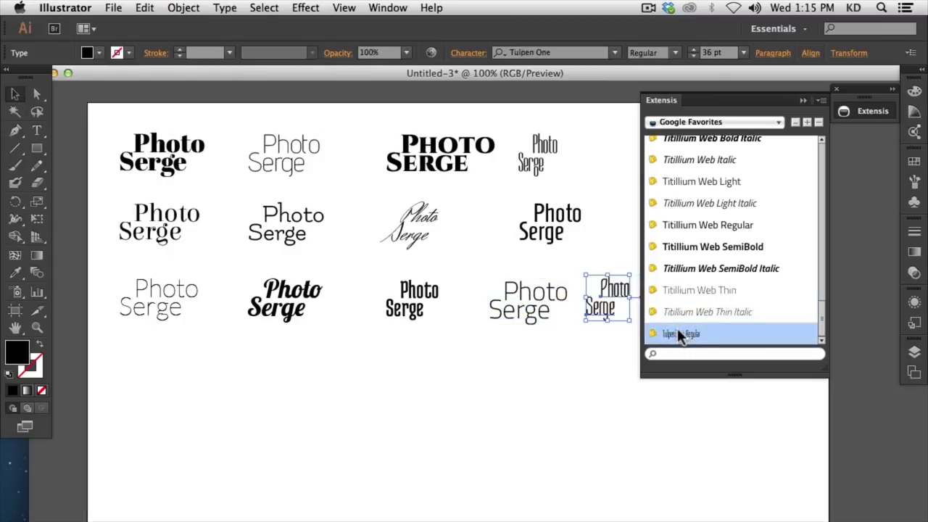
Collapse the Extensis font list and move the Tulpen One text pair slightly away from its neighbour, then deselect it
{"action": "left_click", "coordinate": [860, 112]}
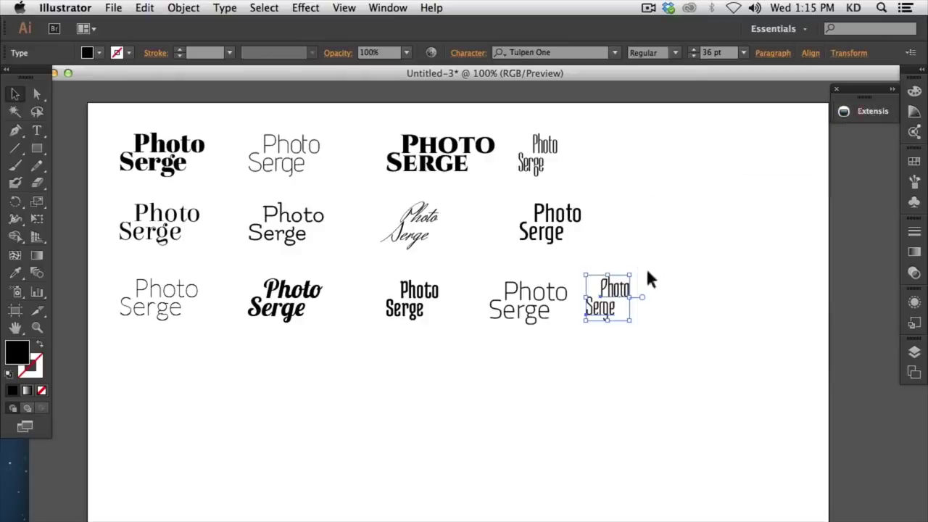
{"action": "left_click_drag", "start_coordinate": [613, 293], "coordinate": [637, 297]}
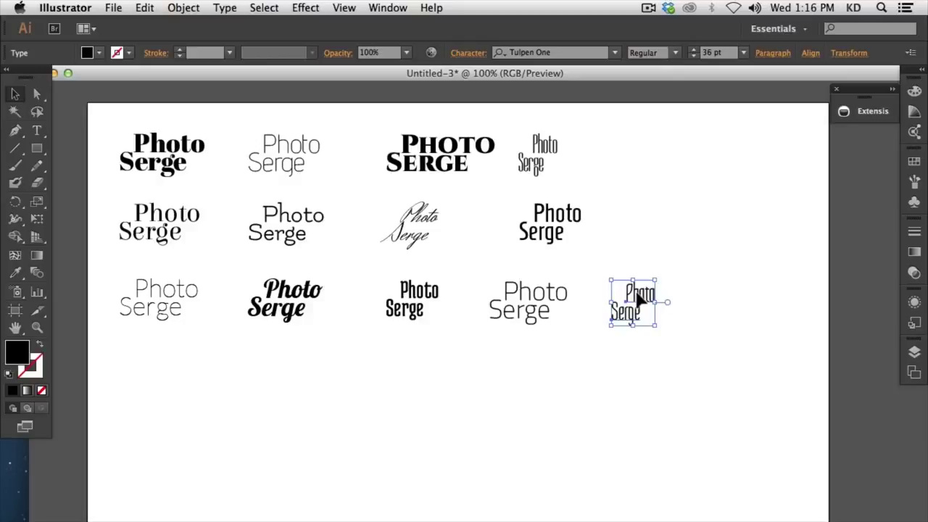
{"action": "scroll", "coordinate": [623, 301], "scroll_direction": "down", "scroll_amount": 2}
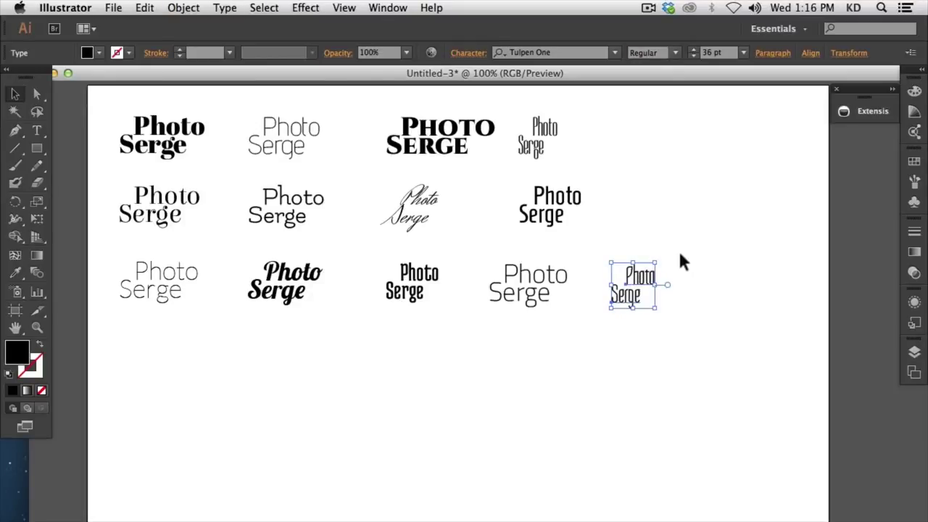
{"action": "left_click", "coordinate": [692, 228]}
{"action": "scroll", "coordinate": [691, 231], "scroll_direction": "down", "scroll_amount": 1}
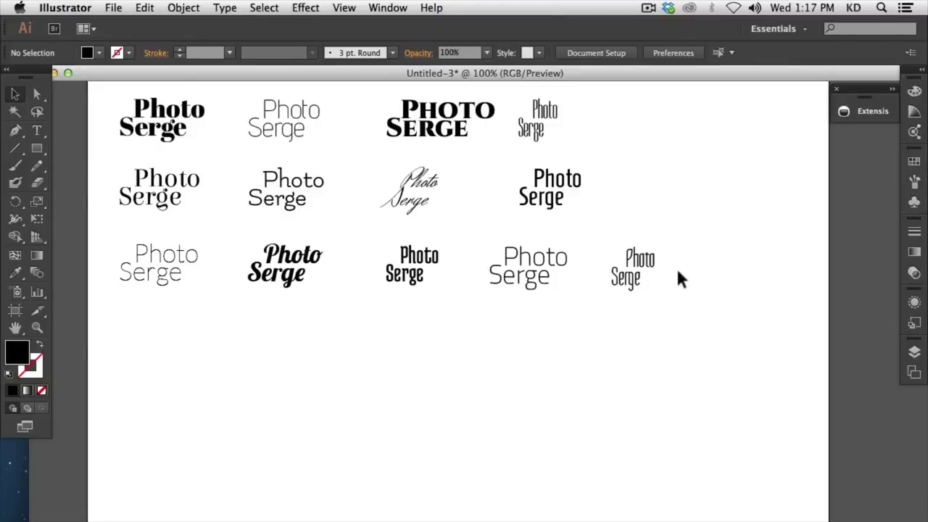
Copy the Tulpen One word "Photo" below the first column of the grid and extend its text to "Photo|Serge"
{"action": "left_click", "coordinate": [644, 262]}
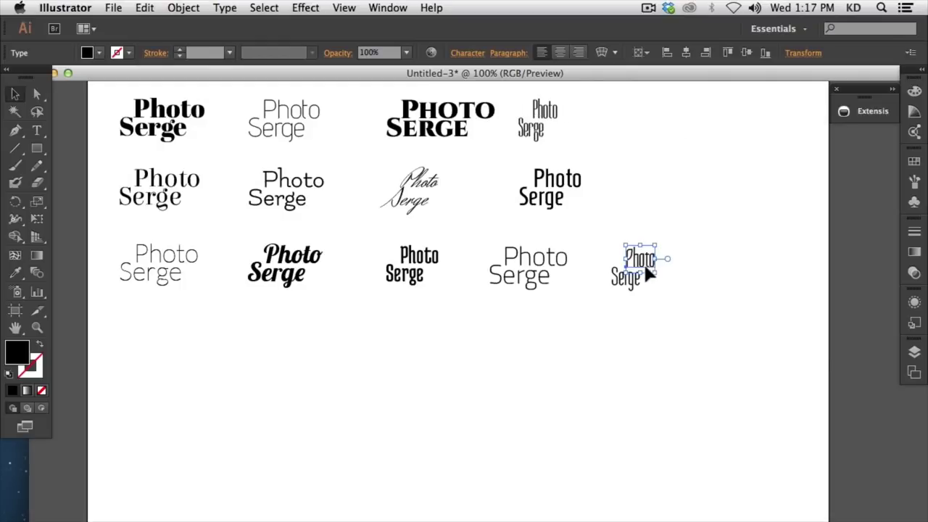
{"action": "left_click_drag", "start_coordinate": [645, 268], "coordinate": [147, 359]}
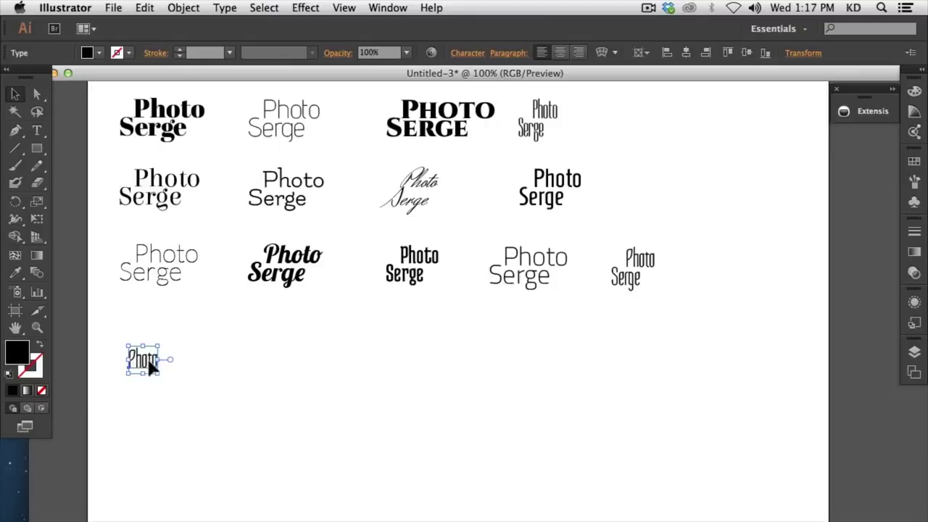
{"action": "left_click", "coordinate": [37, 130]}
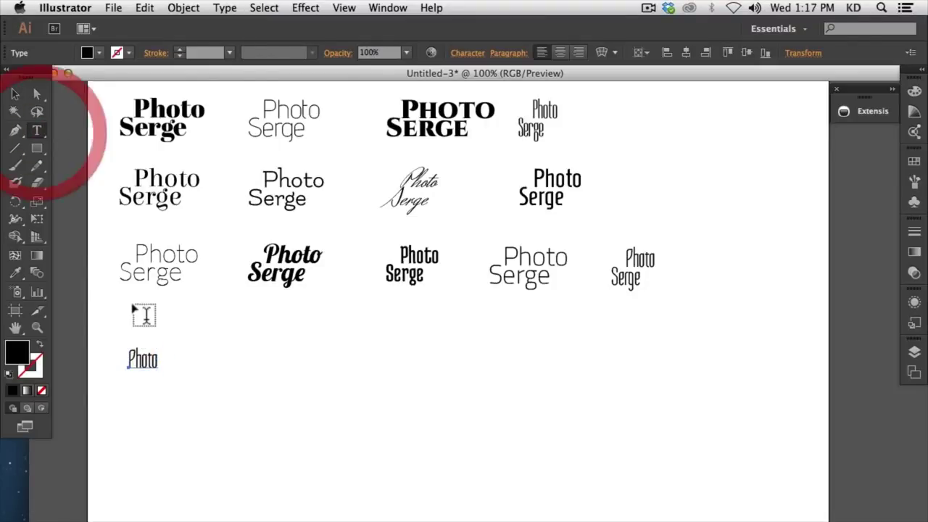
{"action": "left_click", "coordinate": [151, 363]}
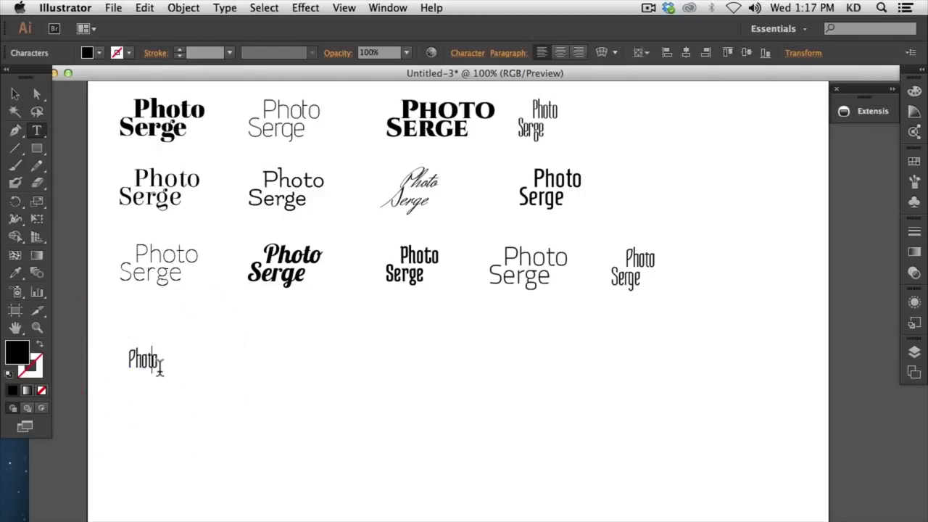
{"action": "key", "text": "shift+Left"}
{"action": "key", "text": "shift+Left"}
{"action": "key", "text": "shift+Left"}
{"action": "key", "text": "shift+Left"}
{"action": "key", "text": "shift+Left"}
{"action": "key", "text": "shift+Right"}
{"action": "key", "text": "shift+Right"}
{"action": "key", "text": "shift+Right"}
{"action": "key", "text": "shift+Right"}
{"action": "key", "text": "shift+Right"}
{"action": "key", "text": "Escape"}
{"action": "double_click", "coordinate": [147, 366]}
{"action": "left_click_drag", "start_coordinate": [147, 360], "coordinate": [159, 360]}
{"action": "left_click", "coordinate": [161, 361]}
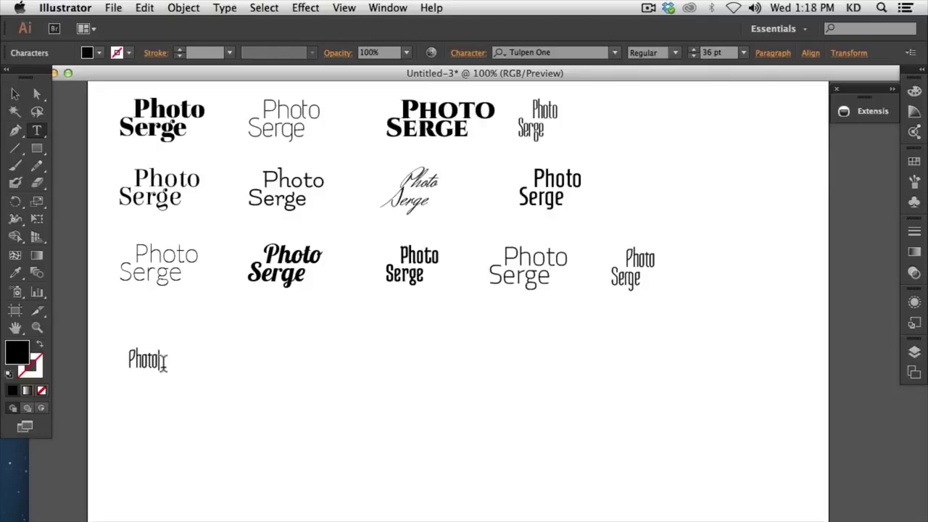
{"action": "type", "text": "Serge"}
Color the vertical bar in "Photo|Serge" red and align the one-line logo under the first column
{"action": "left_click", "coordinate": [156, 366]}
{"action": "left_click", "coordinate": [914, 161]}
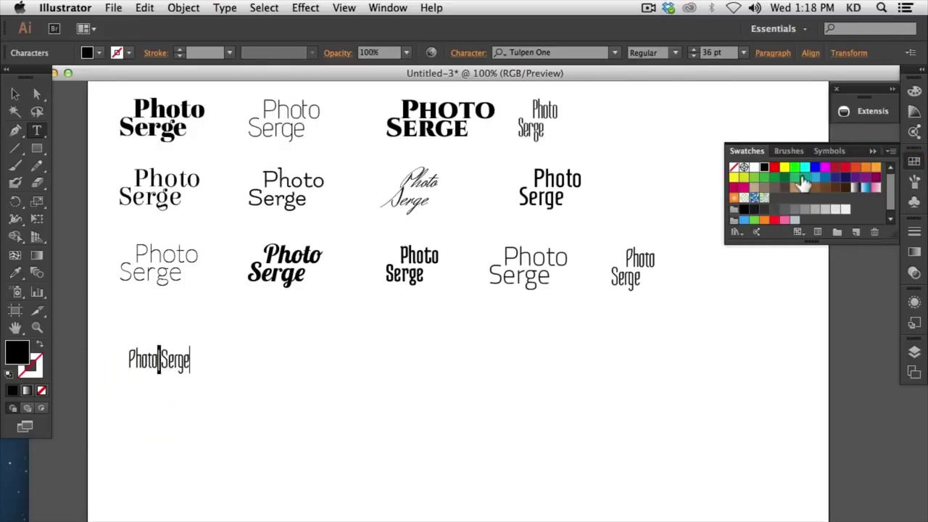
{"action": "left_click", "coordinate": [774, 169]}
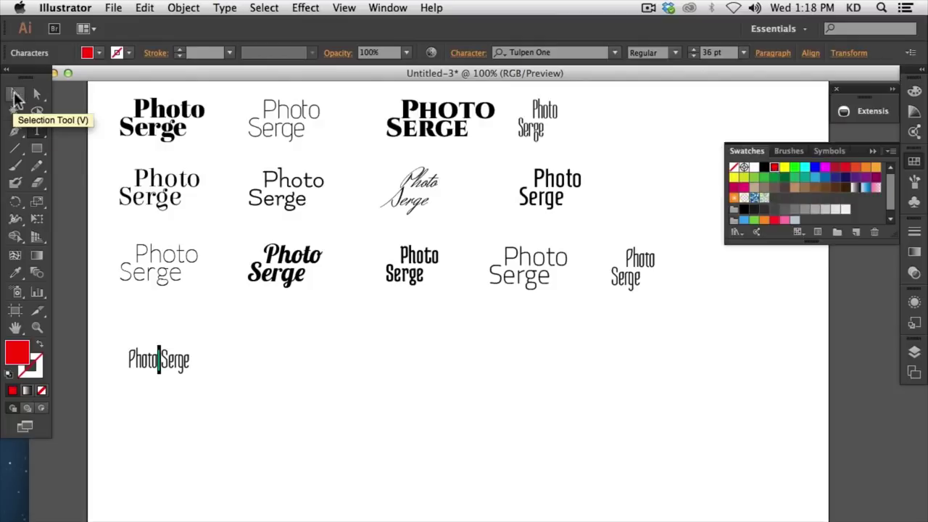
{"action": "left_click", "coordinate": [14, 94]}
{"action": "left_click", "coordinate": [318, 351]}
{"action": "left_click_drag", "start_coordinate": [171, 362], "coordinate": [166, 373]}
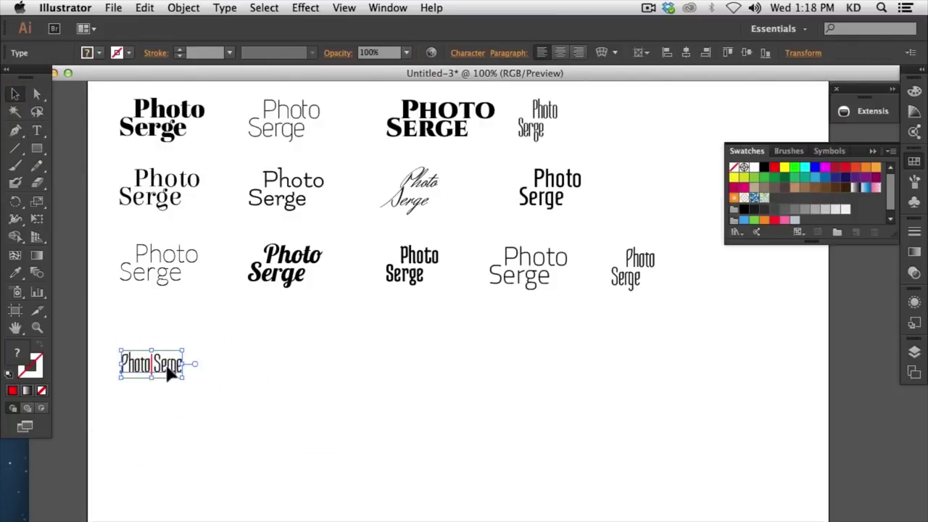
{"action": "left_click", "coordinate": [349, 371]}
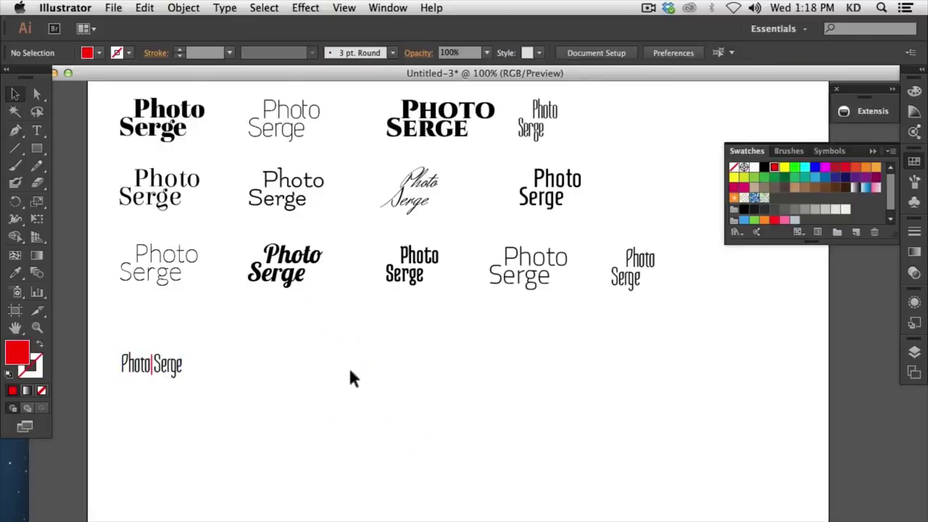
Place copies of the Cinzel "Photo" and the Lato Hairline "Serge" beneath the grid, beside the "Photo|Serge" logo
{"action": "left_click_drag", "start_coordinate": [476, 102], "coordinate": [304, 362]}
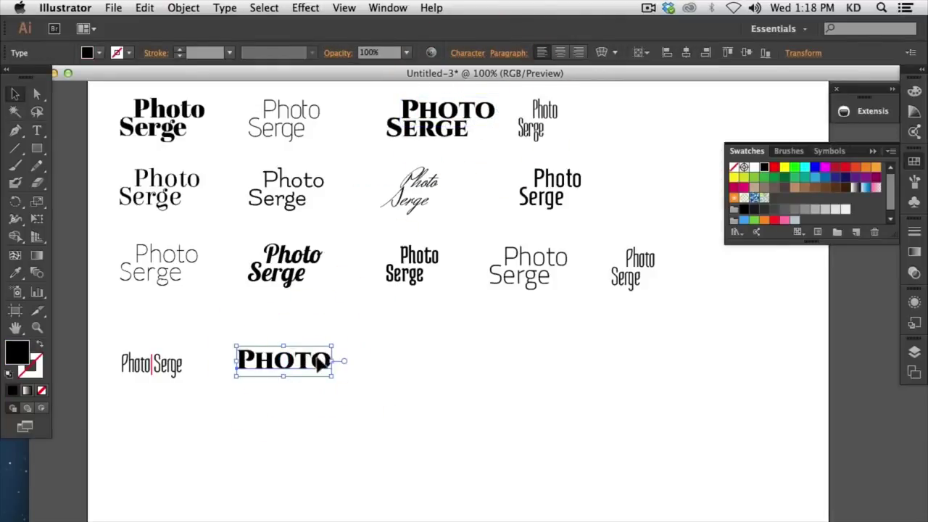
{"action": "left_click", "coordinate": [174, 272]}
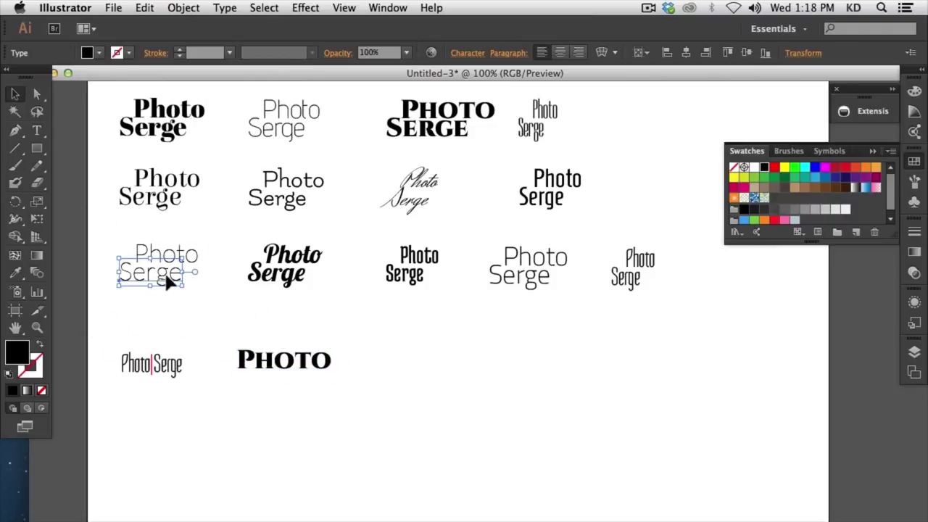
{"action": "left_click_drag", "start_coordinate": [168, 283], "coordinate": [297, 410]}
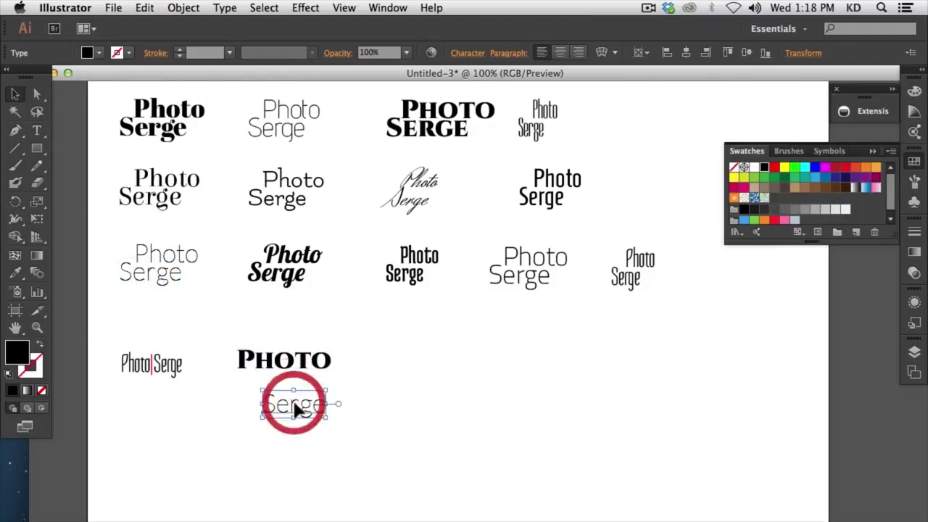
Change the copied Lato word to lowercase "serge" and align it directly beneath the copied Cinzel "Photo"
{"action": "double_click", "coordinate": [269, 404]}
{"action": "double_click", "coordinate": [252, 405]}
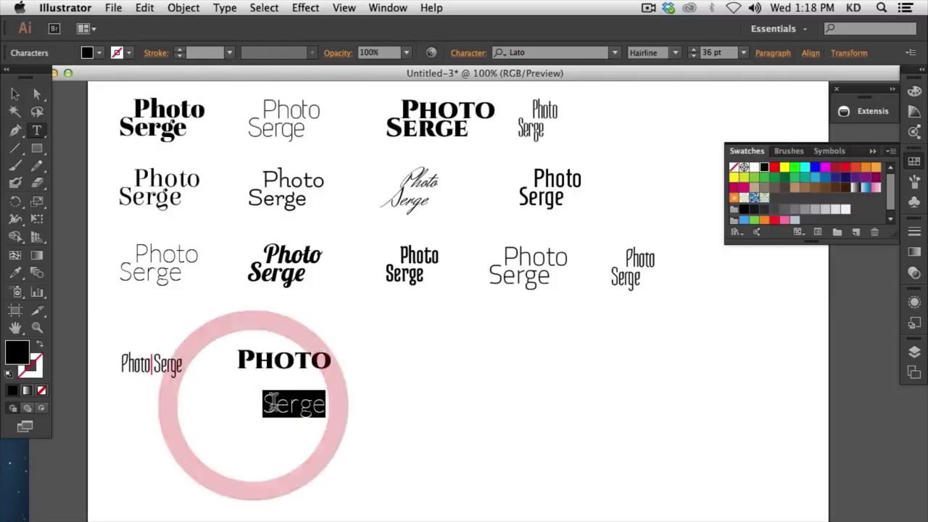
{"action": "left_click", "coordinate": [273, 404]}
{"action": "key", "text": "BackSpace"}
{"action": "type", "text": "s"}
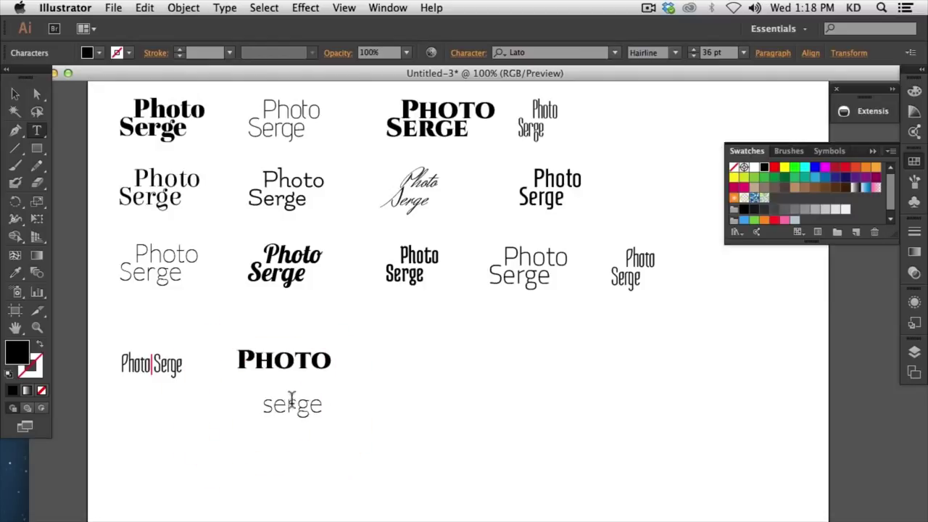
{"action": "left_click", "coordinate": [15, 94]}
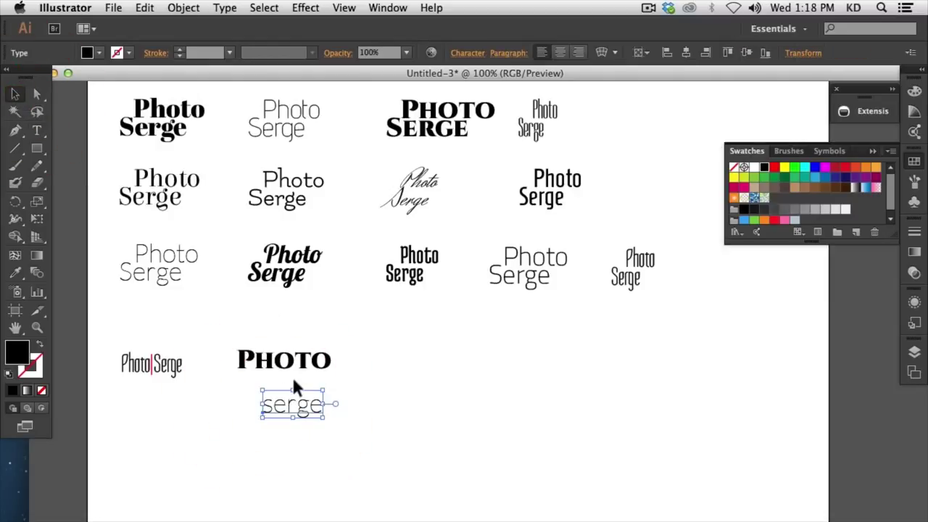
{"action": "left_click_drag", "start_coordinate": [297, 415], "coordinate": [275, 386]}
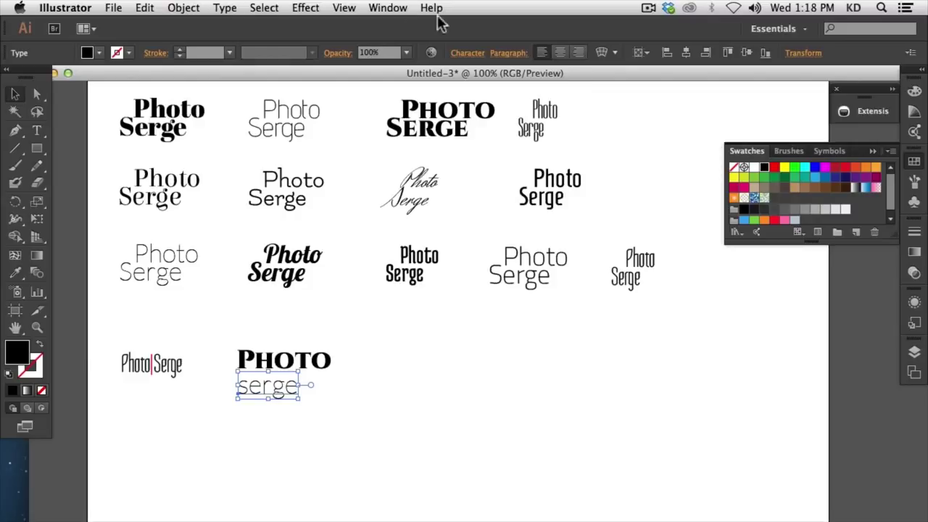
Show the character settings and set the tracking of the Lato "serge" to -75
{"action": "left_click", "coordinate": [385, 8]}
{"action": "scroll", "coordinate": [459, 293], "scroll_direction": "down", "scroll_amount": 5}
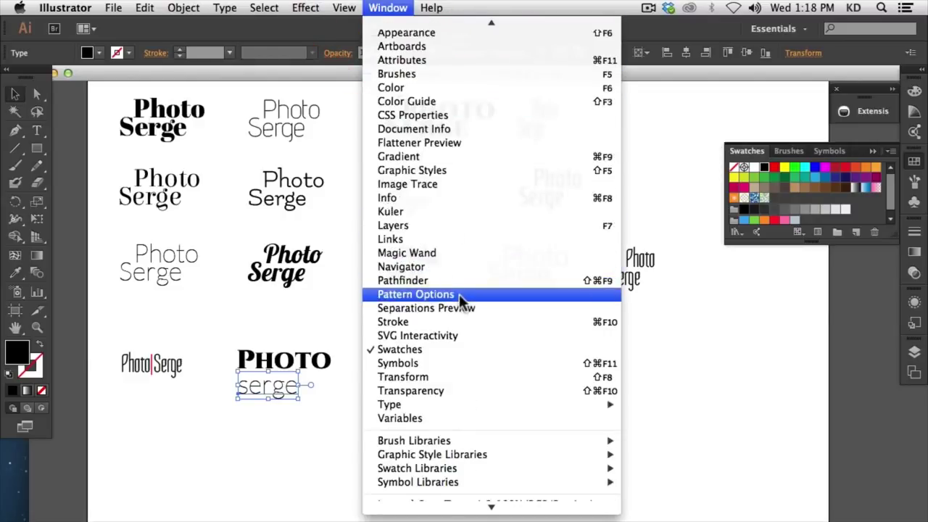
{"action": "mouse_move", "coordinate": [481, 390]}
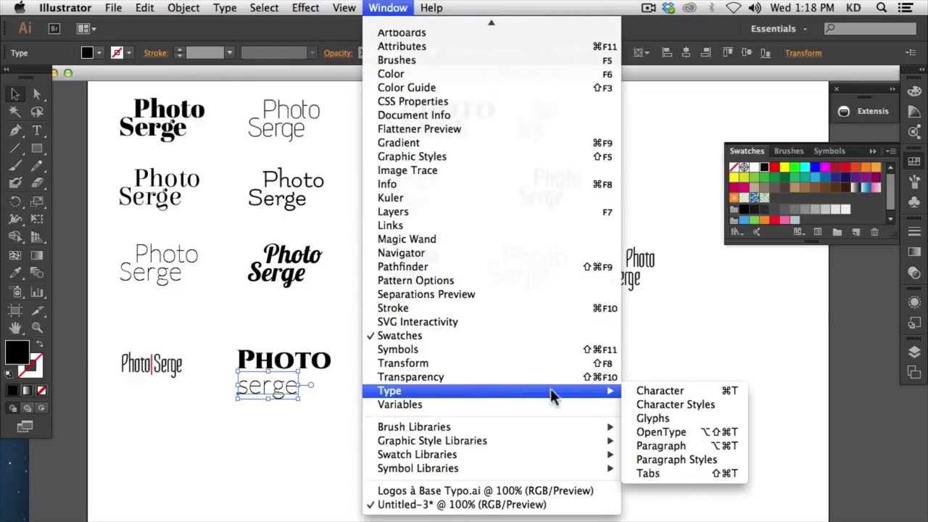
{"action": "left_click", "coordinate": [656, 391]}
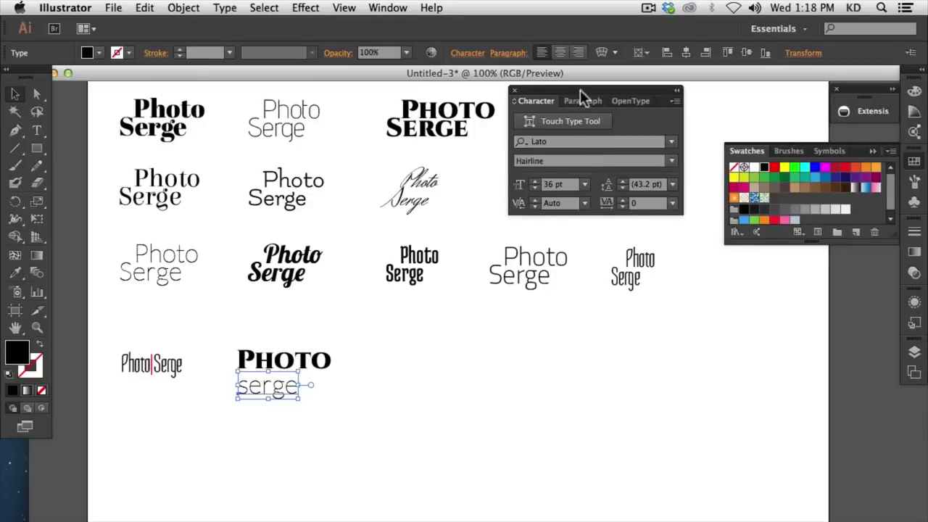
{"action": "left_click", "coordinate": [673, 203]}
{"action": "left_click", "coordinate": [676, 203]}
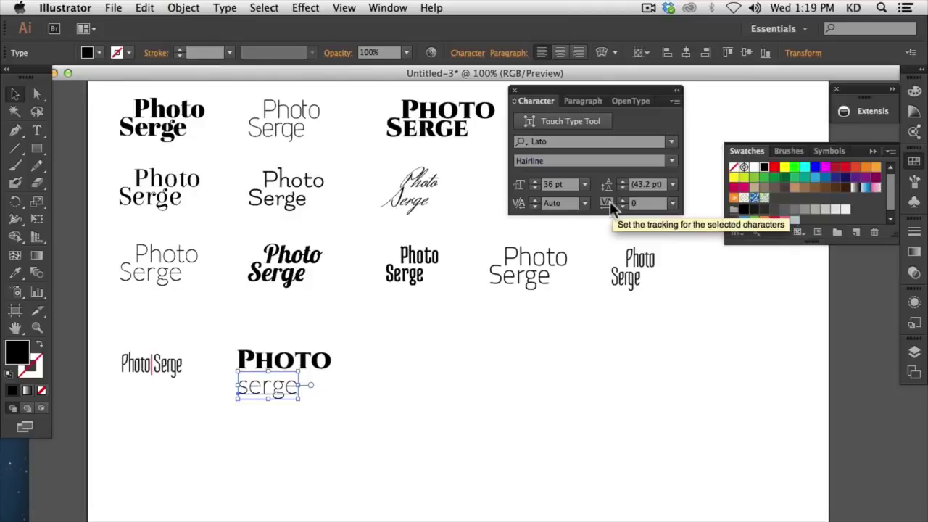
{"action": "left_click", "coordinate": [672, 203]}
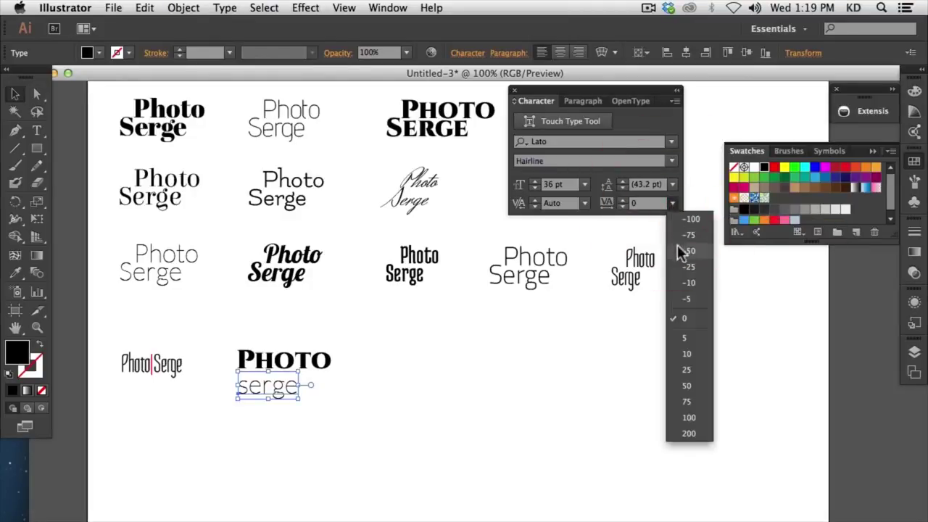
{"action": "left_click", "coordinate": [677, 247]}
{"action": "left_click", "coordinate": [674, 202]}
{"action": "left_click", "coordinate": [679, 231]}
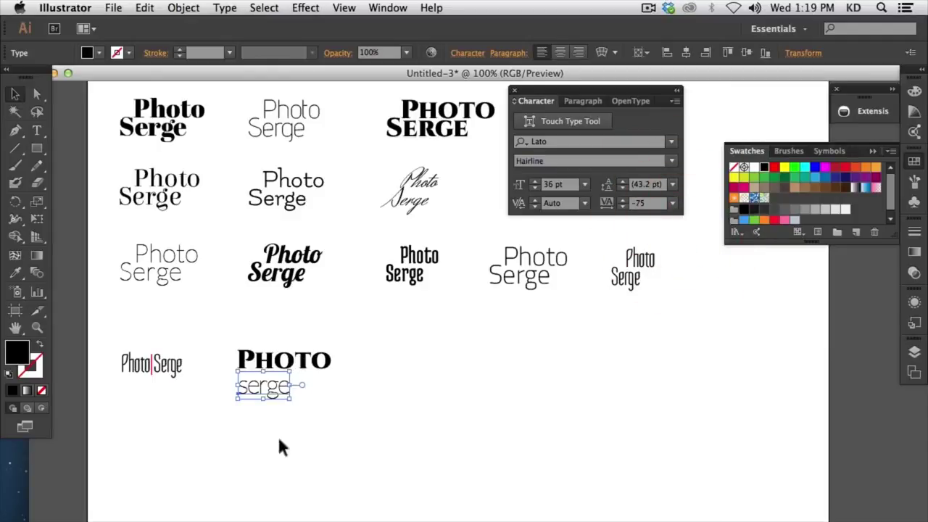
Enlarge "serge" to match the width of "Photo" above it, tighten the two words into one logo, and deselect it
{"action": "mouse_move", "coordinate": [290, 399]}
{"action": "left_mouse_down"}
{"action": "mouse_move", "coordinate": [332, 438]}
{"action": "mouse_move", "coordinate": [293, 396]}
{"action": "left_mouse_up"}
{"action": "left_click", "coordinate": [399, 394]}
{"action": "left_click_drag", "start_coordinate": [263, 342], "coordinate": [294, 363]}
{"action": "left_click", "coordinate": [356, 370]}
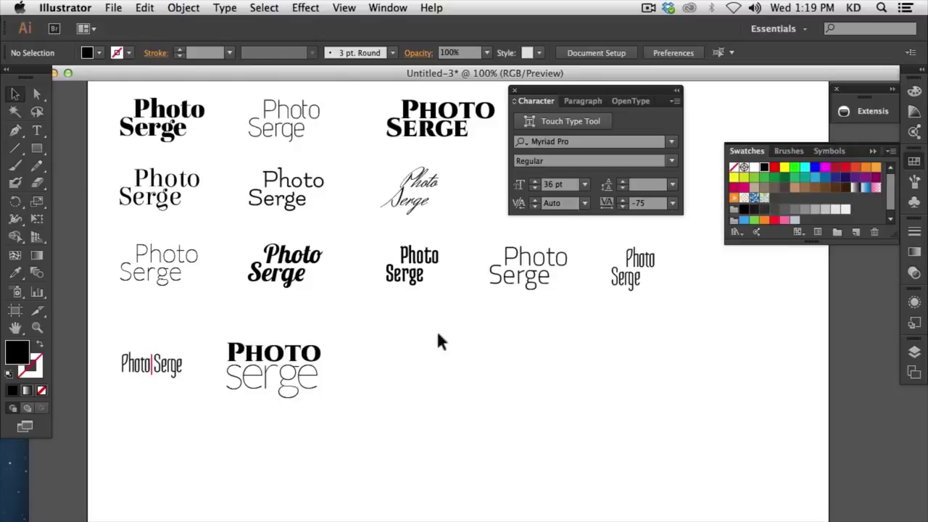
Uncover the artwork and copy the Herr Von Muellerhoff "Photo" and the Cinzel "Serge" beneath the third column as a stacked pair
{"action": "left_click_drag", "start_coordinate": [586, 90], "coordinate": [721, 89]}
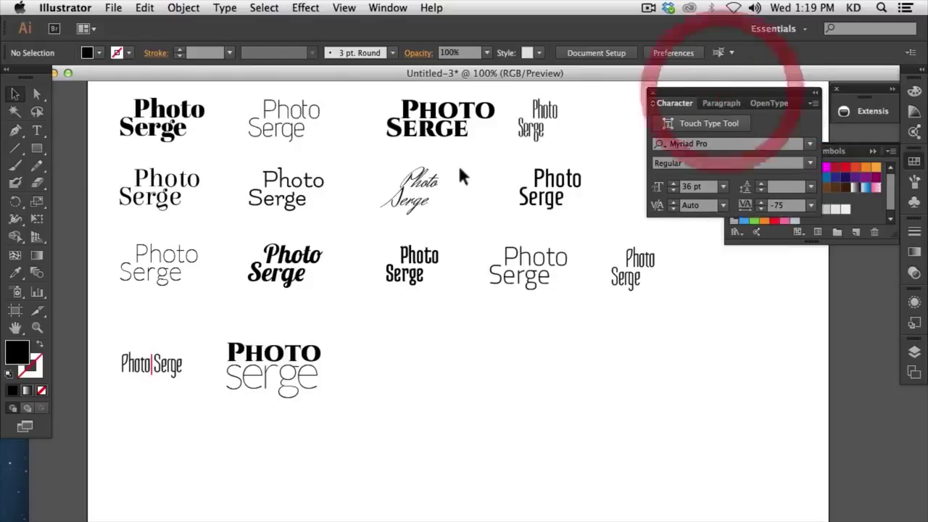
{"action": "left_click", "coordinate": [438, 185]}
{"action": "left_click_drag", "start_coordinate": [417, 182], "coordinate": [416, 349]}
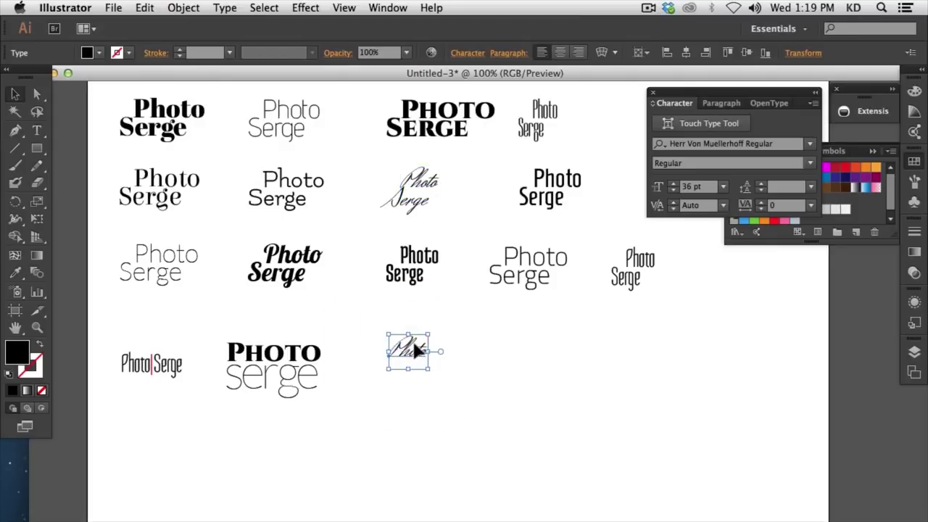
{"action": "left_click_drag", "start_coordinate": [421, 124], "coordinate": [425, 379]}
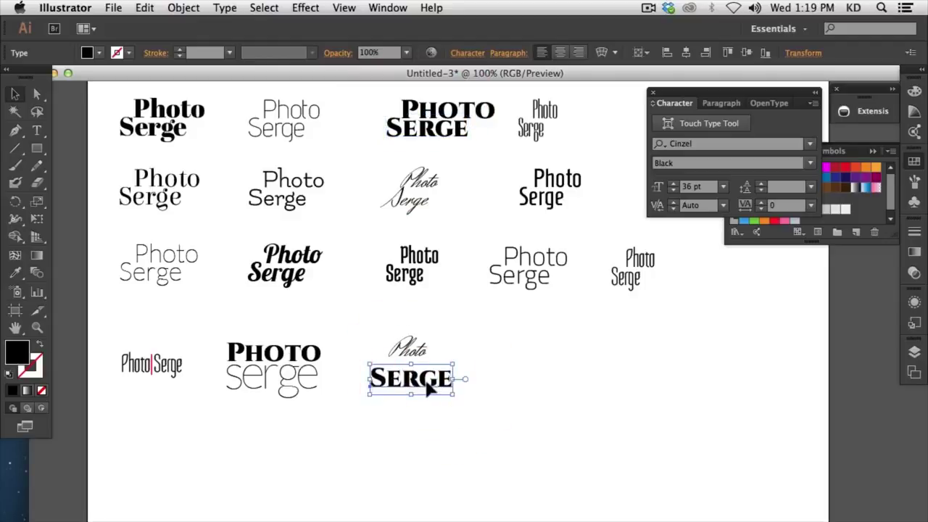
{"action": "left_click_drag", "start_coordinate": [429, 388], "coordinate": [425, 387]}
Set the tracking of the copied Cinzel "Serge" to -25
{"action": "left_click", "coordinate": [810, 189]}
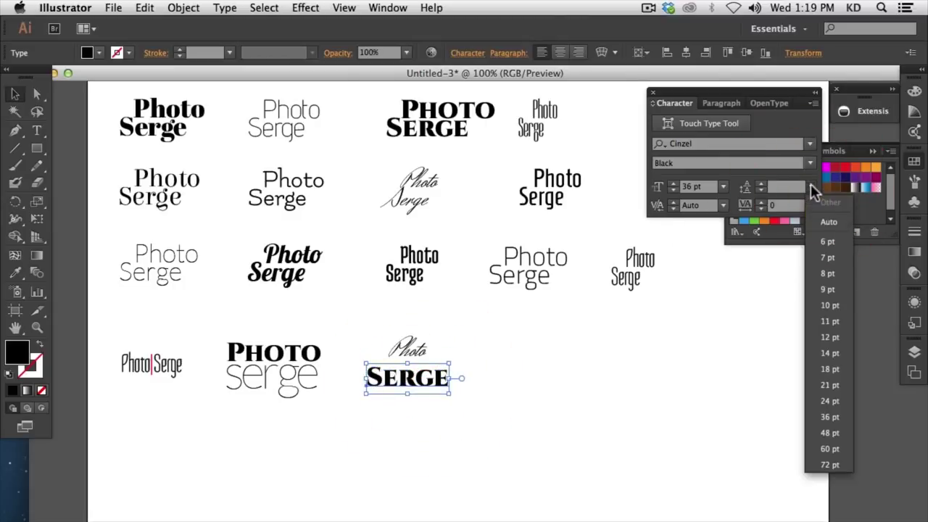
{"action": "left_click", "coordinate": [812, 187]}
{"action": "left_click", "coordinate": [811, 206]}
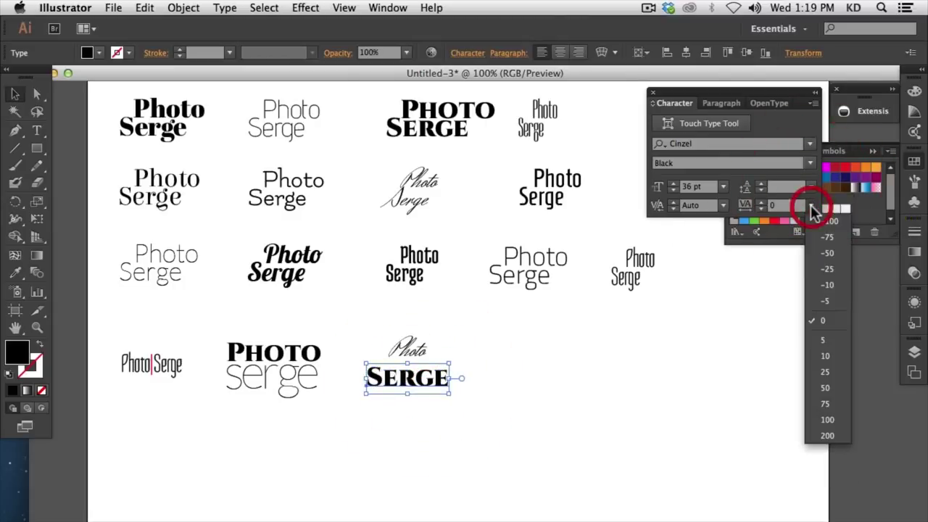
{"action": "left_click", "coordinate": [826, 270]}
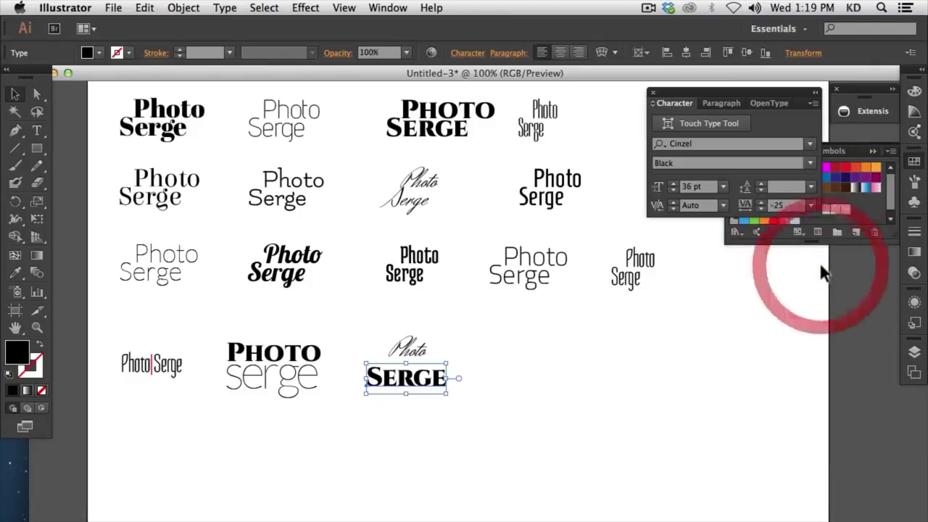
Enlarge the script "Photo" proportionally to 52.68 pt and lower it so it slightly overlaps "Serge"
{"action": "left_click", "coordinate": [416, 353]}
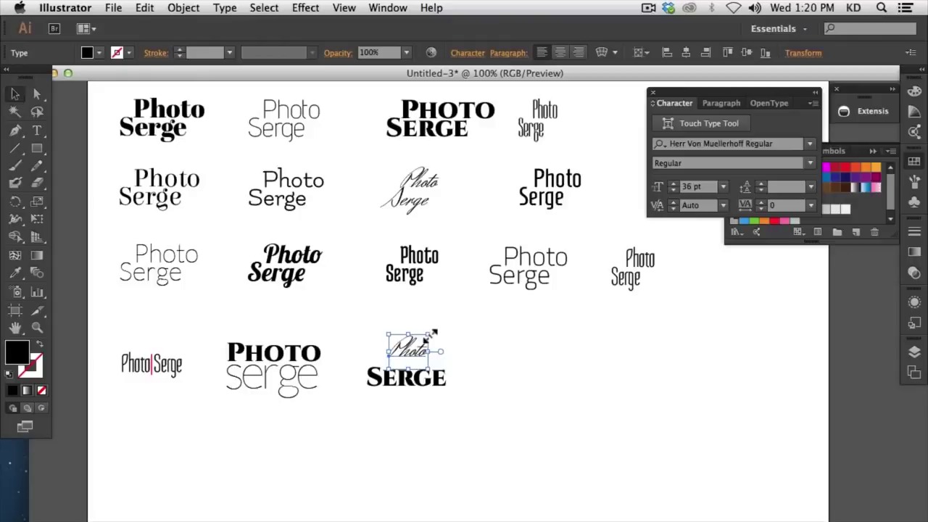
{"action": "left_click", "coordinate": [723, 187]}
{"action": "left_click", "coordinate": [721, 187]}
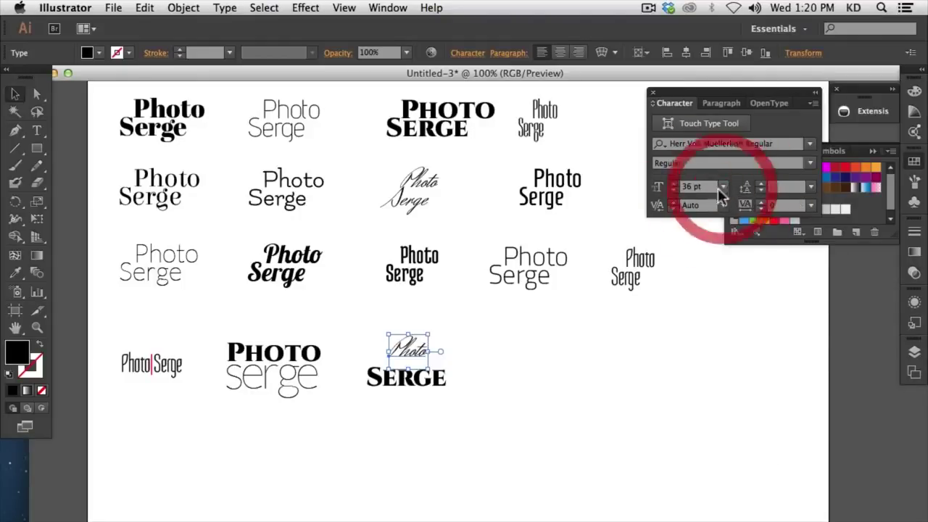
{"action": "left_click", "coordinate": [12, 94]}
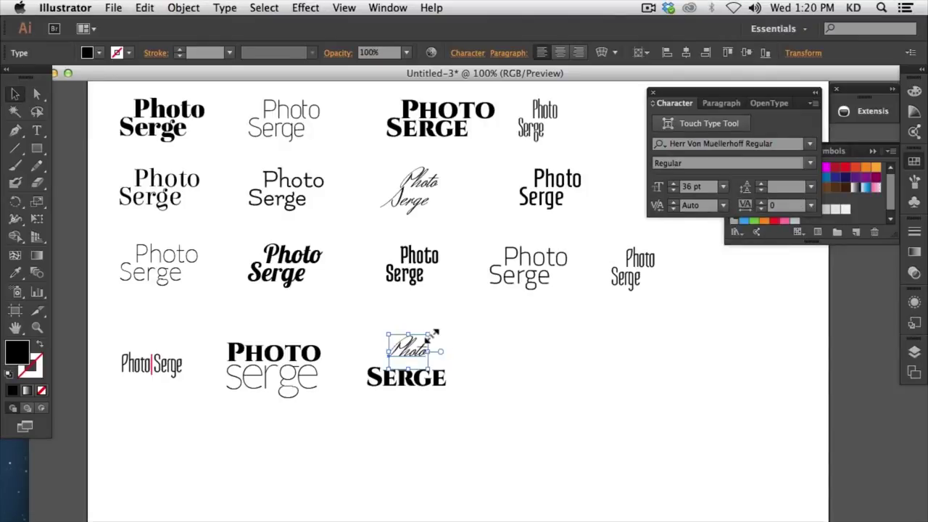
{"action": "left_click_drag", "start_coordinate": [430, 333], "coordinate": [493, 319]}
{"action": "key", "text": "shift"}
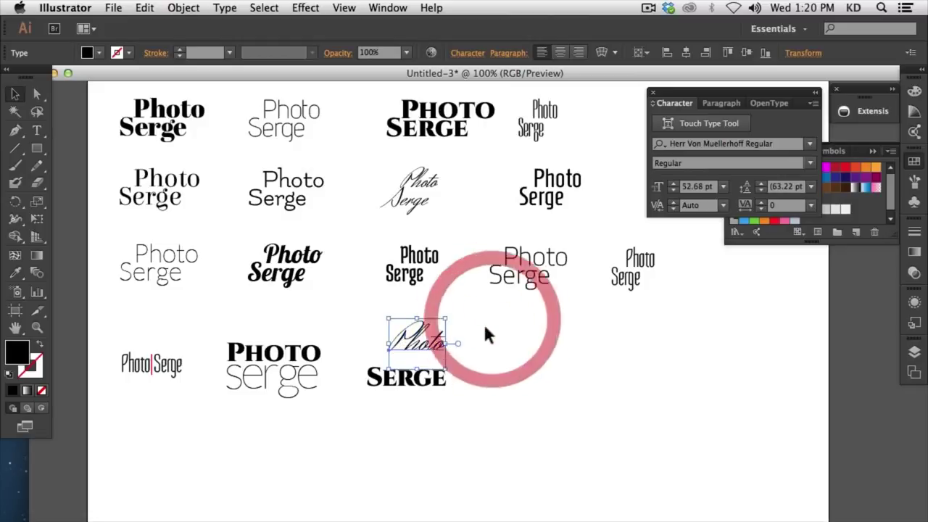
{"action": "left_click_drag", "start_coordinate": [424, 347], "coordinate": [427, 363]}
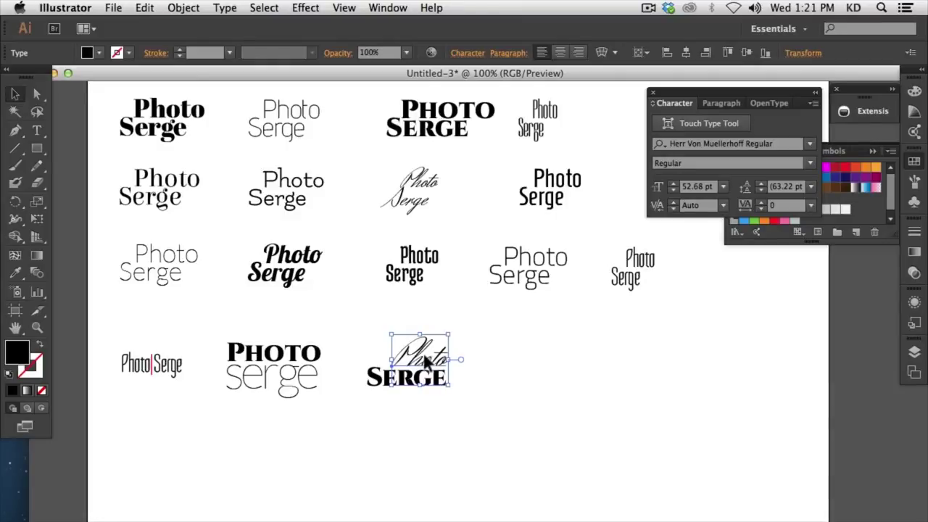
Try stretching a copy of the Cinzel "Serge" horizontally below the third logo, and delete the distorted copy
{"action": "left_click", "coordinate": [372, 378]}
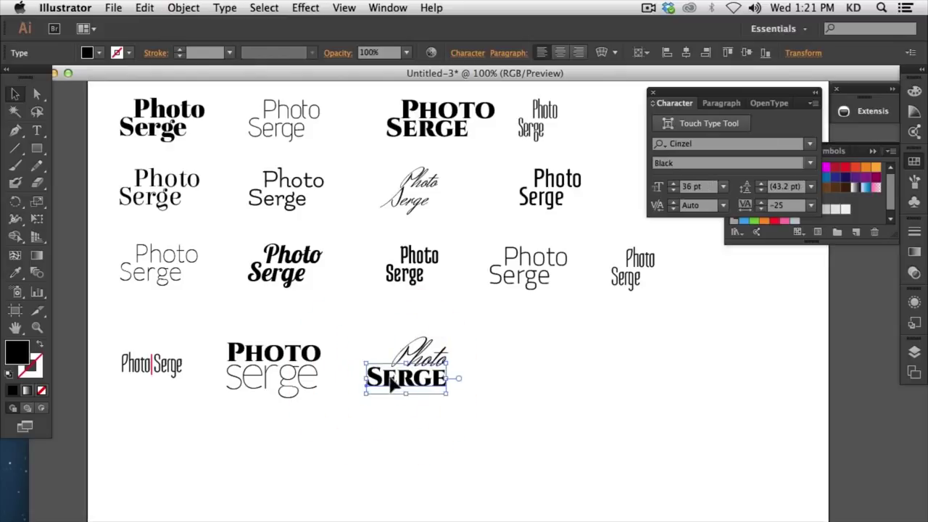
{"action": "mouse_move", "coordinate": [391, 419]}
{"action": "left_mouse_down"}
{"action": "mouse_move", "coordinate": [403, 371]}
{"action": "mouse_move", "coordinate": [380, 390]}
{"action": "mouse_move", "coordinate": [376, 424]}
{"action": "mouse_move", "coordinate": [389, 435]}
{"action": "left_mouse_up"}
{"action": "key", "text": "super+z"}
{"action": "left_click", "coordinate": [380, 379]}
{"action": "left_click_drag", "start_coordinate": [463, 426], "coordinate": [497, 428]}
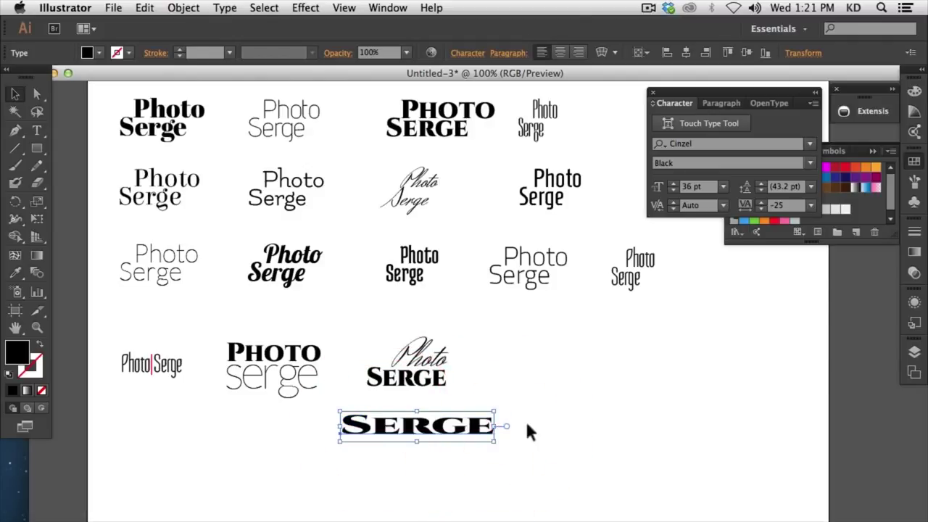
{"action": "left_click", "coordinate": [547, 428]}
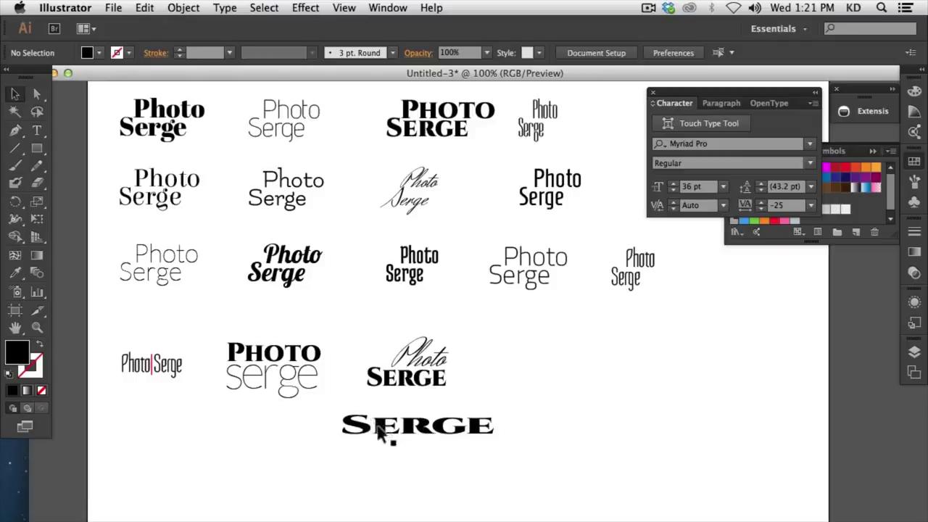
{"action": "left_click", "coordinate": [441, 432]}
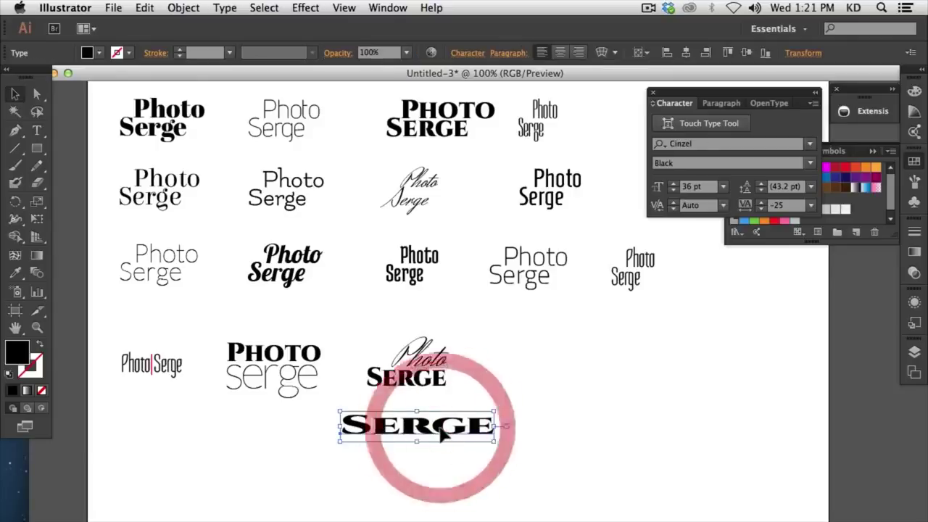
{"action": "key", "text": "Delete"}
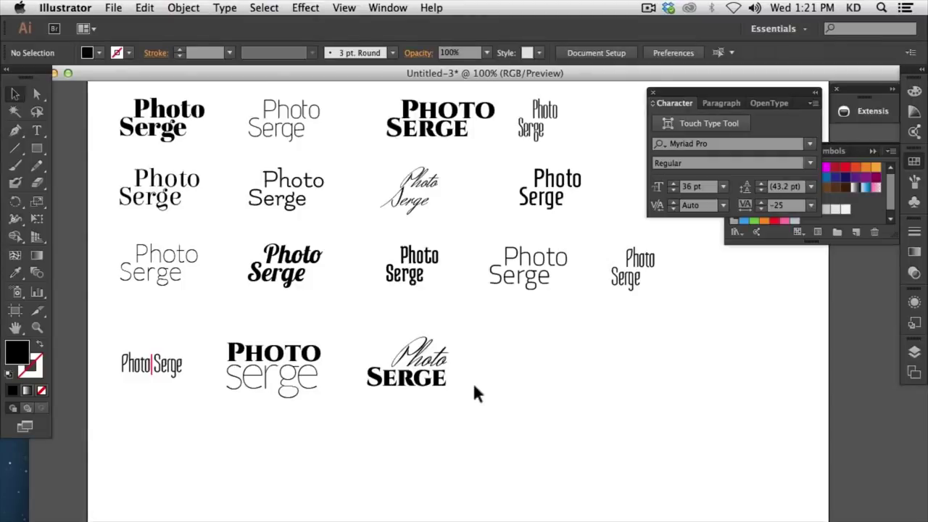
Copy the Dorsa "Photo" into the new logo row beneath the fourth column and extend its text to "PhotoSerge"
{"action": "left_click", "coordinate": [545, 113]}
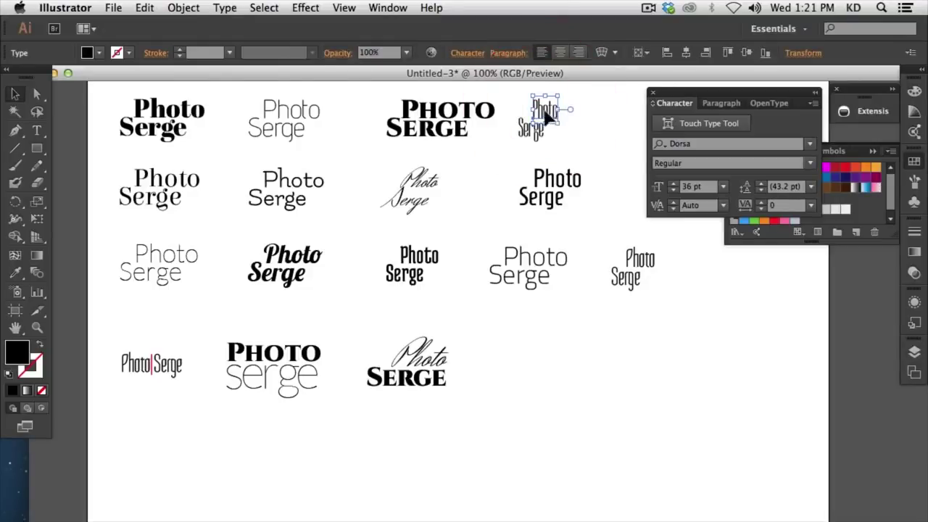
{"action": "left_click_drag", "start_coordinate": [548, 113], "coordinate": [555, 373]}
{"action": "double_click", "coordinate": [528, 372]}
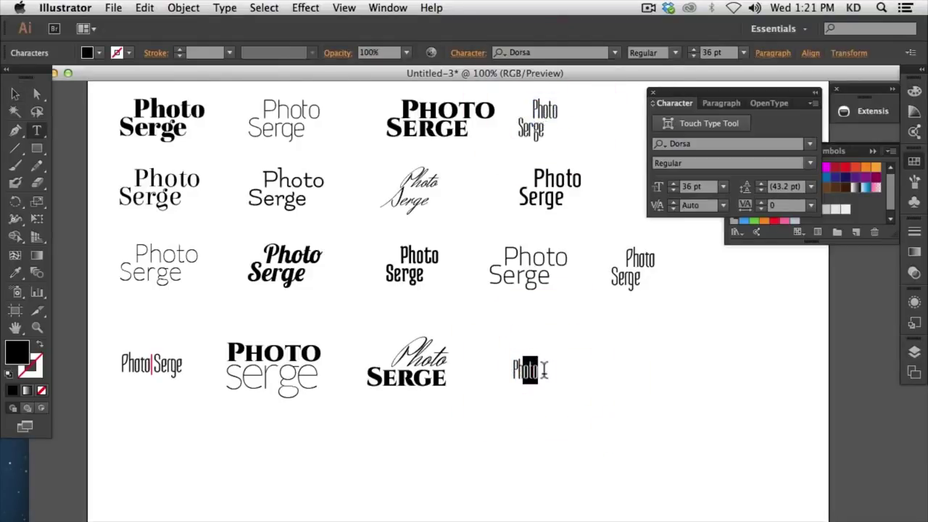
{"action": "left_click", "coordinate": [543, 371]}
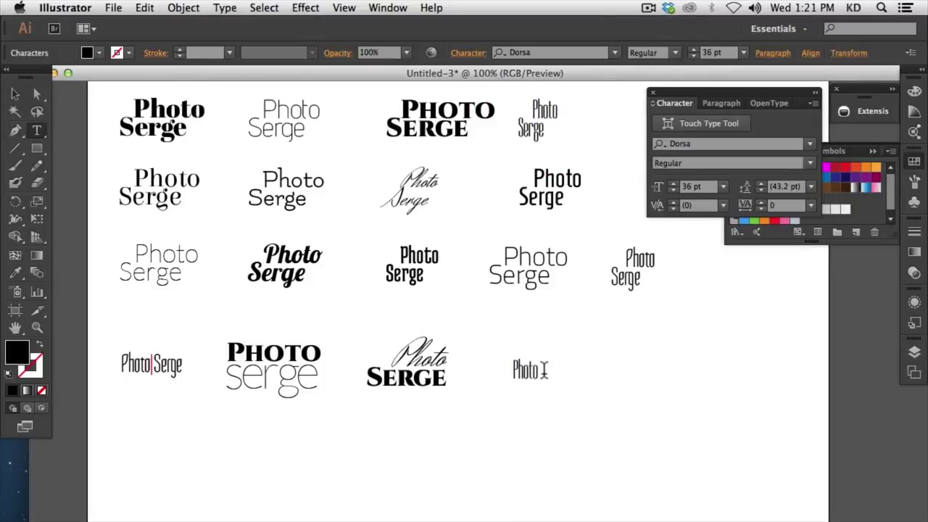
{"action": "type", "text": "Serge"}
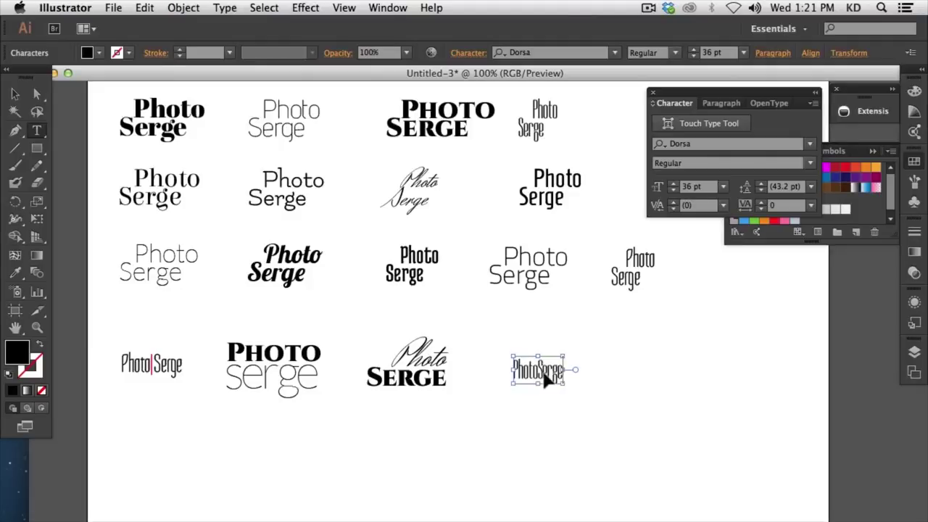
{"action": "key", "text": "Escape"}
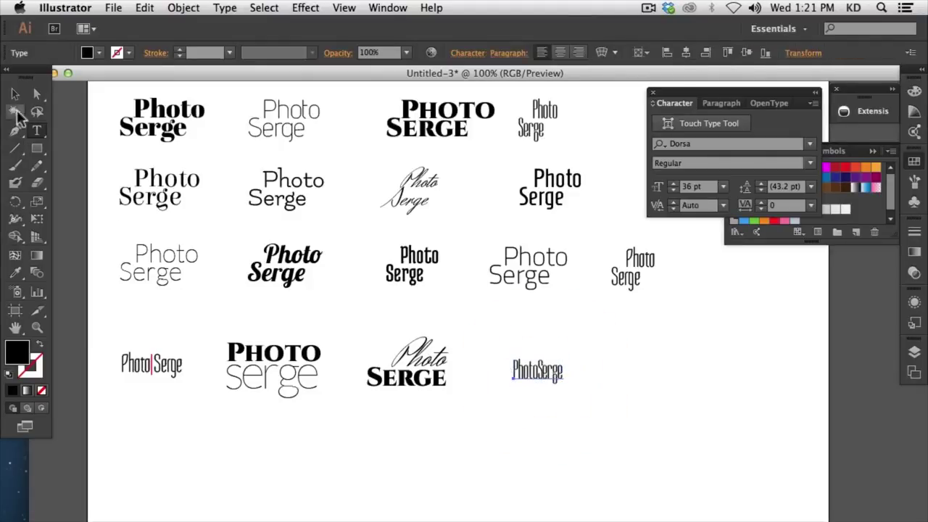
Draw a black-filled square without a stroke over the copied "PhotoSerge" text in the logo row and shift it slightly down
{"action": "left_click", "coordinate": [14, 93]}
{"action": "left_click", "coordinate": [37, 150]}
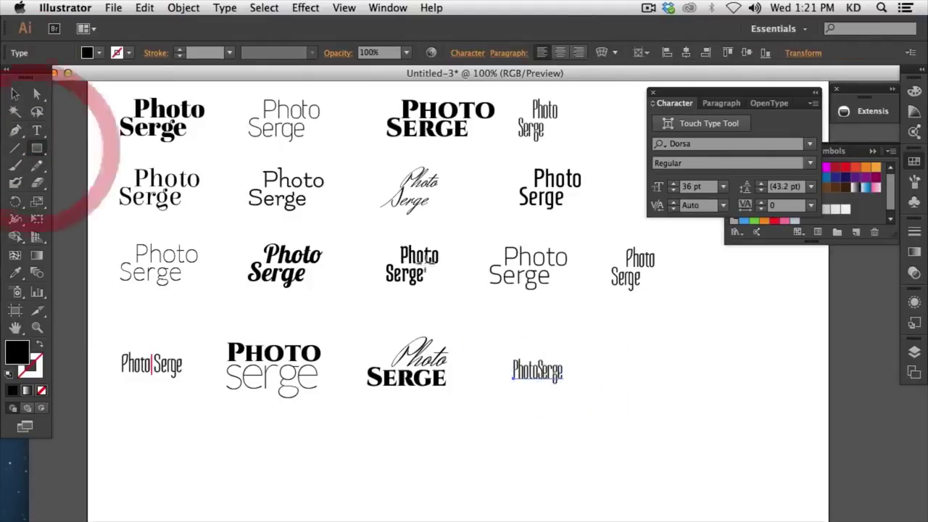
{"action": "left_click_drag", "start_coordinate": [40, 153], "coordinate": [75, 151]}
{"action": "left_click_drag", "start_coordinate": [483, 320], "coordinate": [530, 387]}
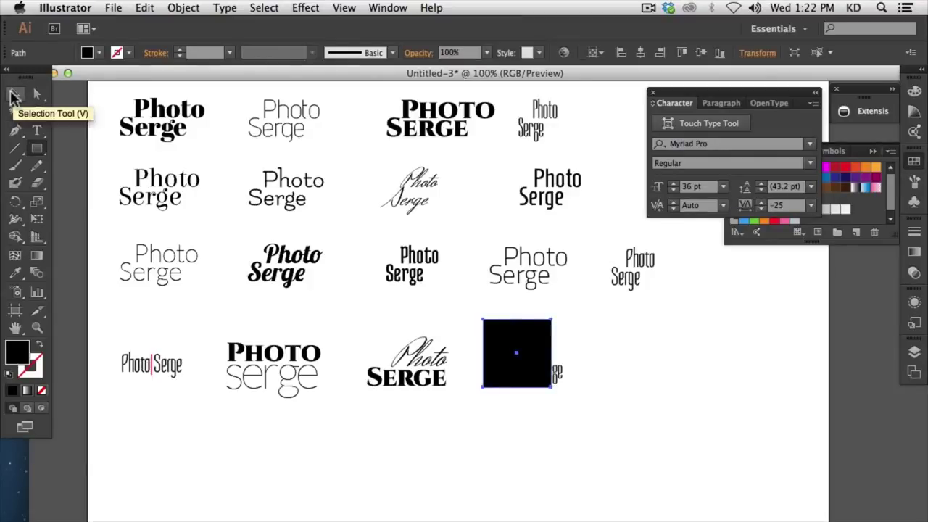
{"action": "left_click", "coordinate": [12, 95]}
{"action": "left_click", "coordinate": [526, 347]}
{"action": "mouse_move", "coordinate": [526, 346]}
{"action": "left_mouse_down"}
{"action": "mouse_move", "coordinate": [517, 362]}
{"action": "mouse_move", "coordinate": [524, 357]}
{"action": "left_mouse_up"}
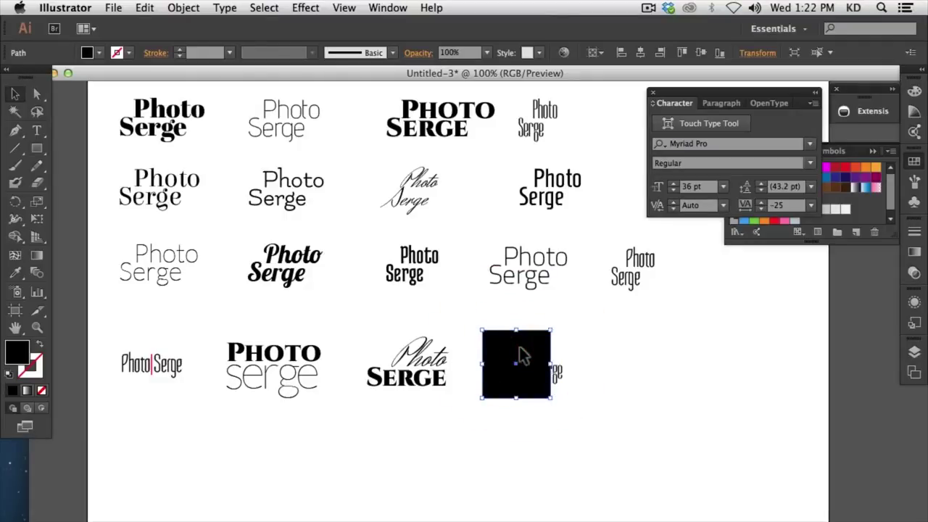
Send the black square behind the "PhotoSerge" text and fill the text with white
{"action": "right_click", "coordinate": [520, 346]}
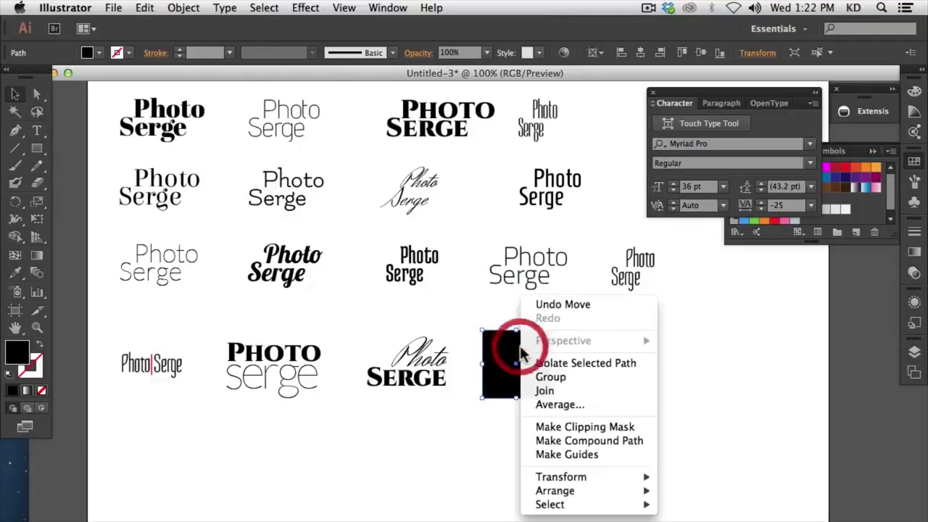
{"action": "mouse_move", "coordinate": [596, 493]}
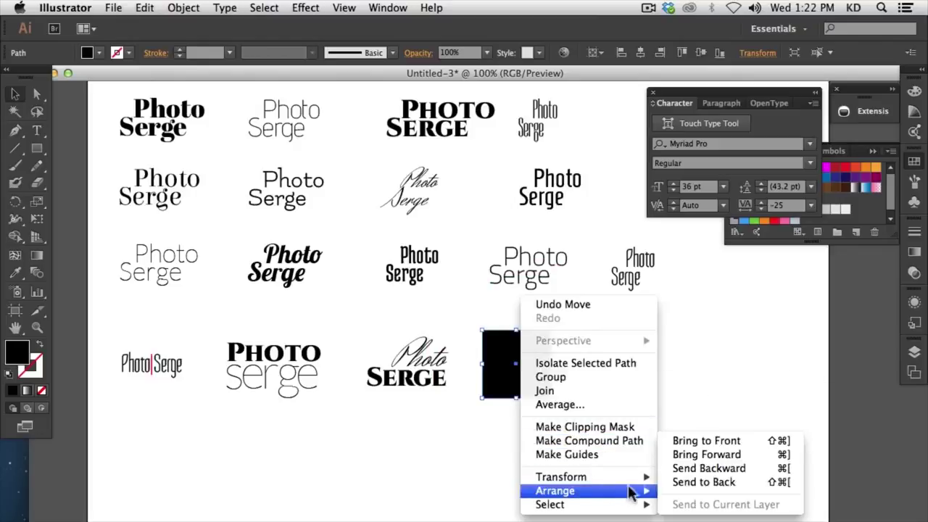
{"action": "left_click", "coordinate": [707, 484]}
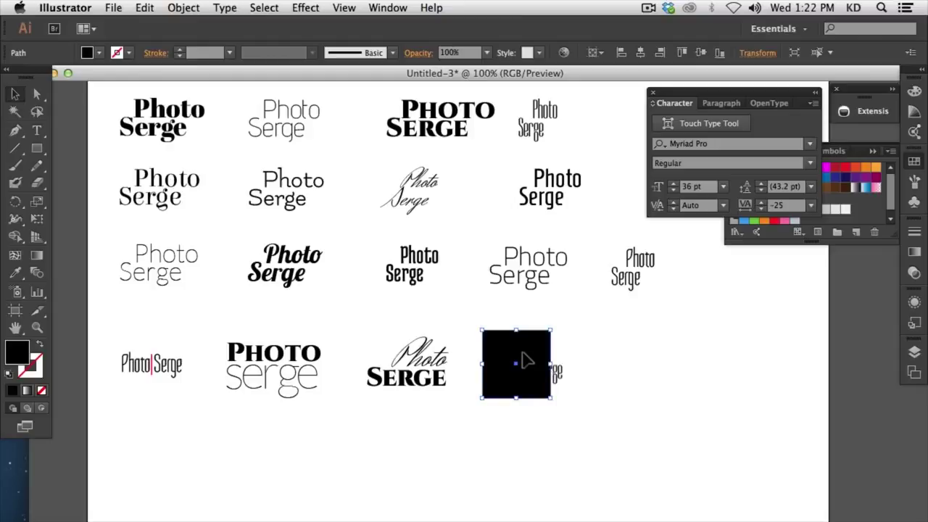
{"action": "left_click", "coordinate": [560, 380]}
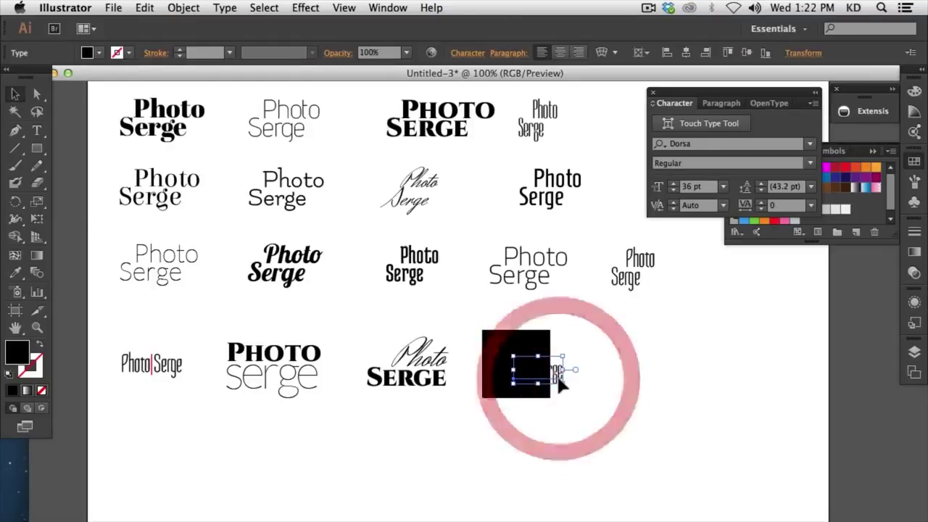
{"action": "left_click", "coordinate": [871, 212]}
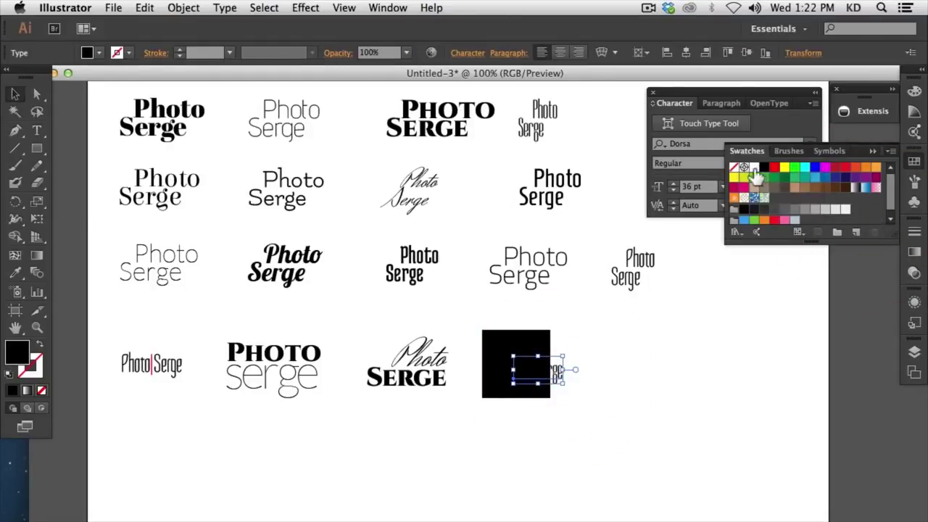
{"action": "left_click", "coordinate": [755, 171]}
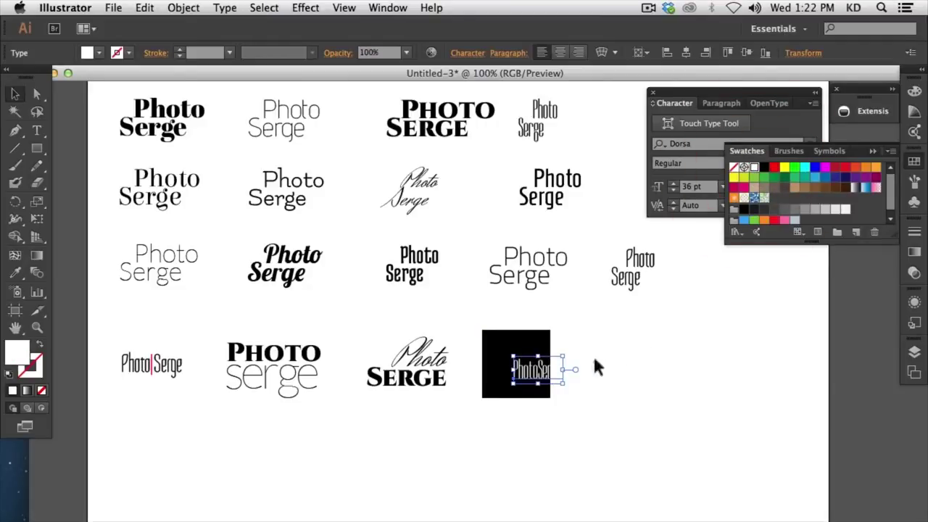
Center the paragraph alignment of "PhotoSerge" and align the text horizontally to the square's center, with the square as key object
{"action": "left_click", "coordinate": [560, 52]}
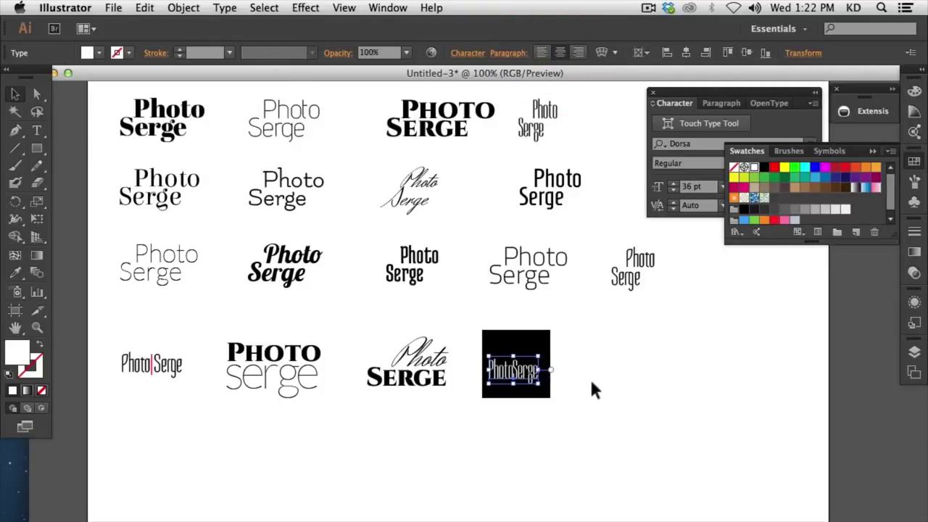
{"action": "left_click_drag", "start_coordinate": [520, 372], "coordinate": [510, 373]}
{"action": "left_click_drag", "start_coordinate": [581, 389], "coordinate": [497, 359]}
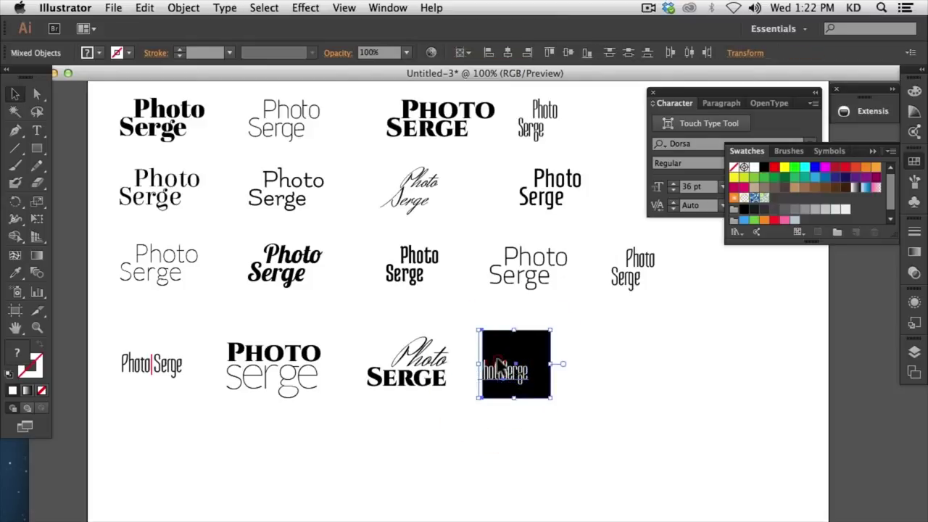
{"action": "left_click", "coordinate": [528, 351]}
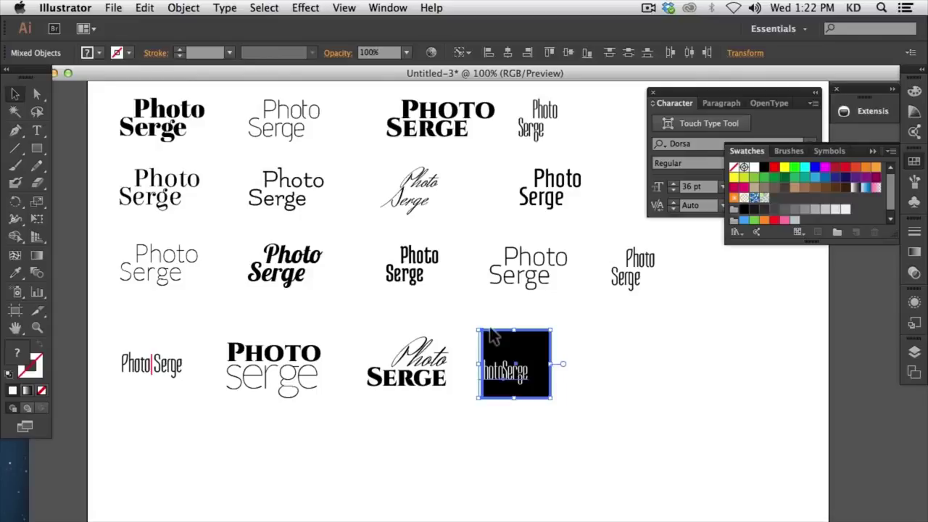
{"action": "left_click", "coordinate": [469, 54]}
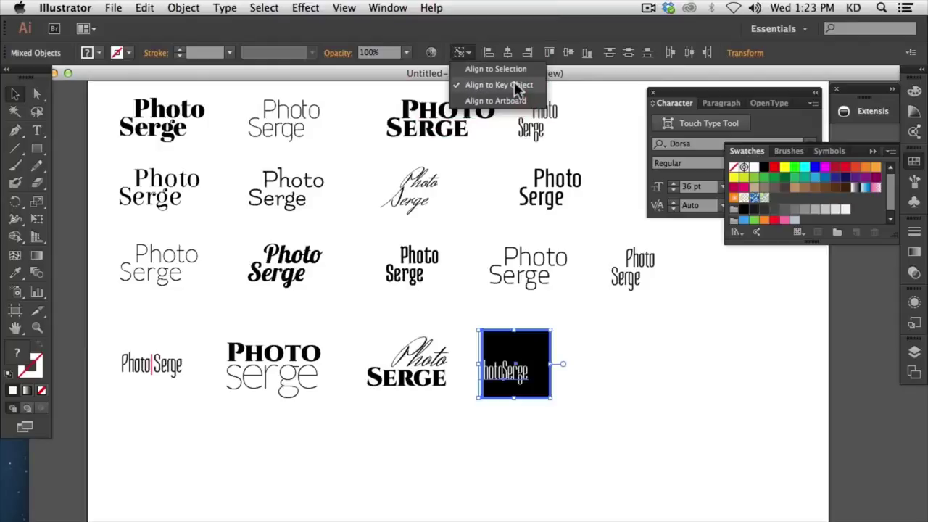
{"action": "left_click", "coordinate": [470, 53]}
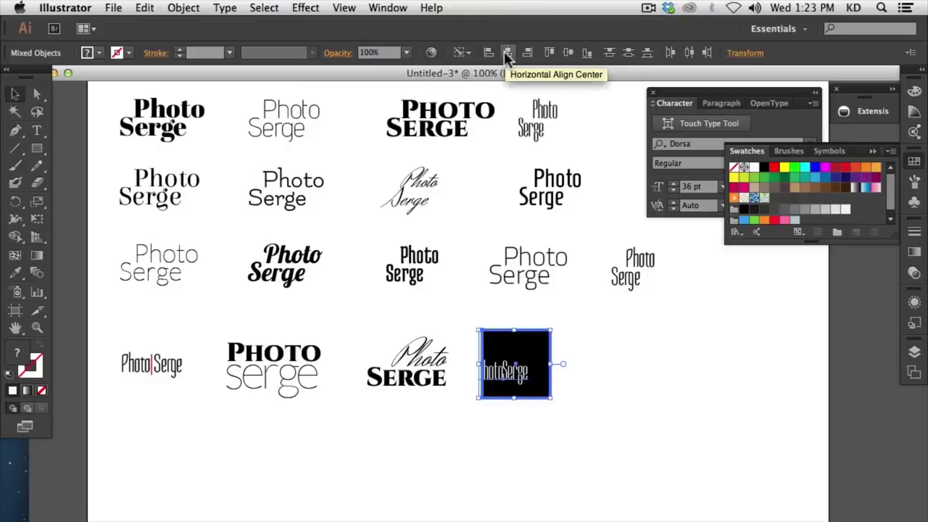
{"action": "left_click", "coordinate": [507, 53]}
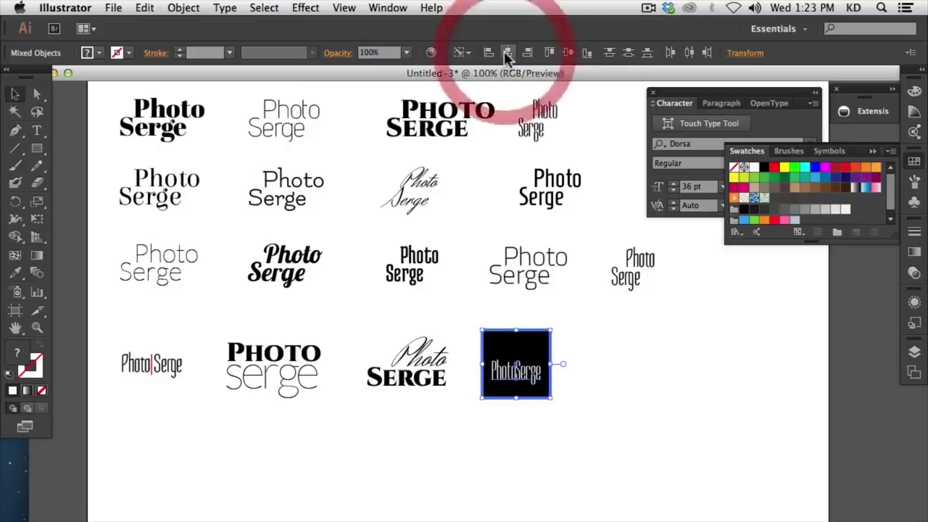
Move the text sideways, center the square horizontally on it as key object, and raise the text to the square's vertical middle
{"action": "left_click", "coordinate": [602, 347]}
{"action": "left_click_drag", "start_coordinate": [517, 374], "coordinate": [542, 372]}
{"action": "left_click", "coordinate": [508, 383], "text": "shift"}
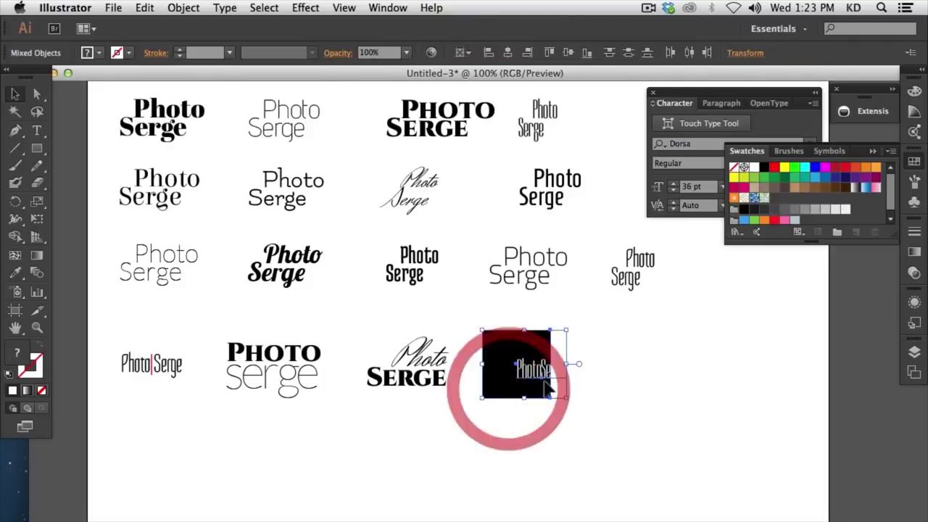
{"action": "left_click", "coordinate": [533, 368]}
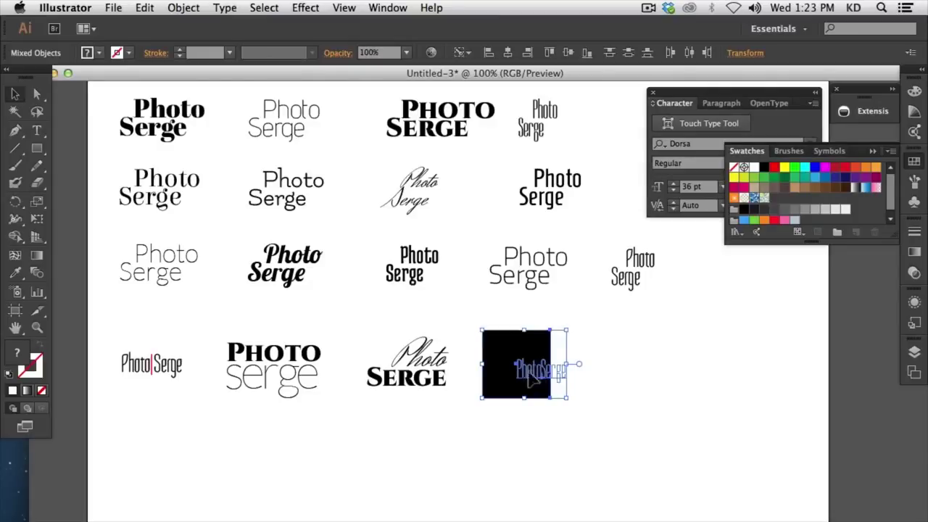
{"action": "left_click", "coordinate": [508, 53]}
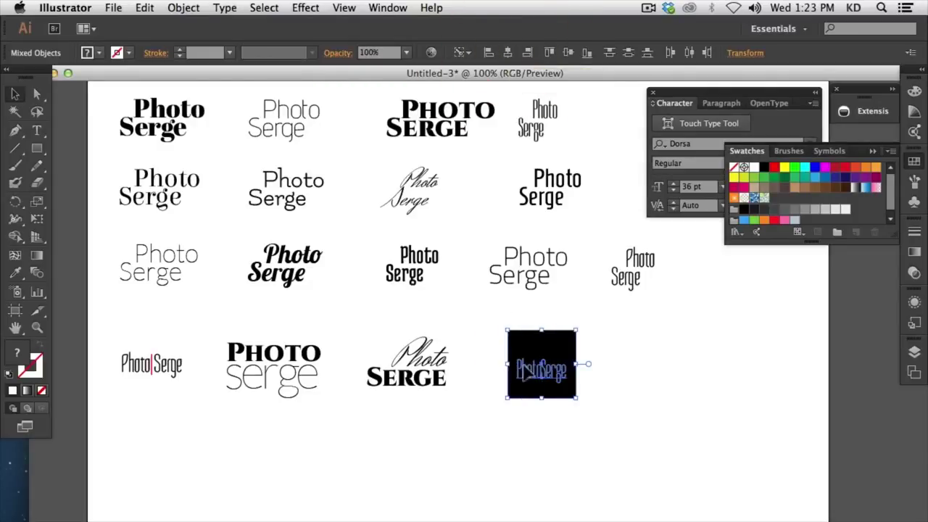
{"action": "left_click", "coordinate": [626, 384]}
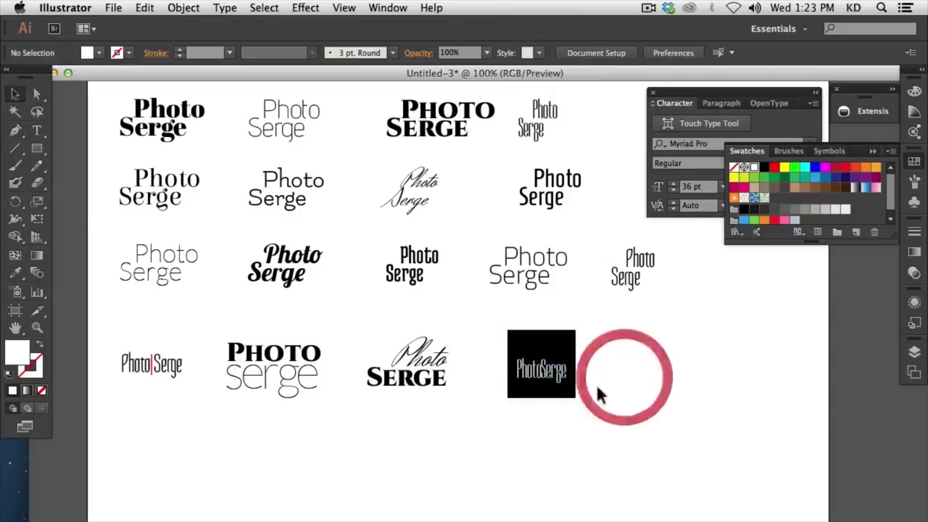
{"action": "left_click", "coordinate": [554, 371]}
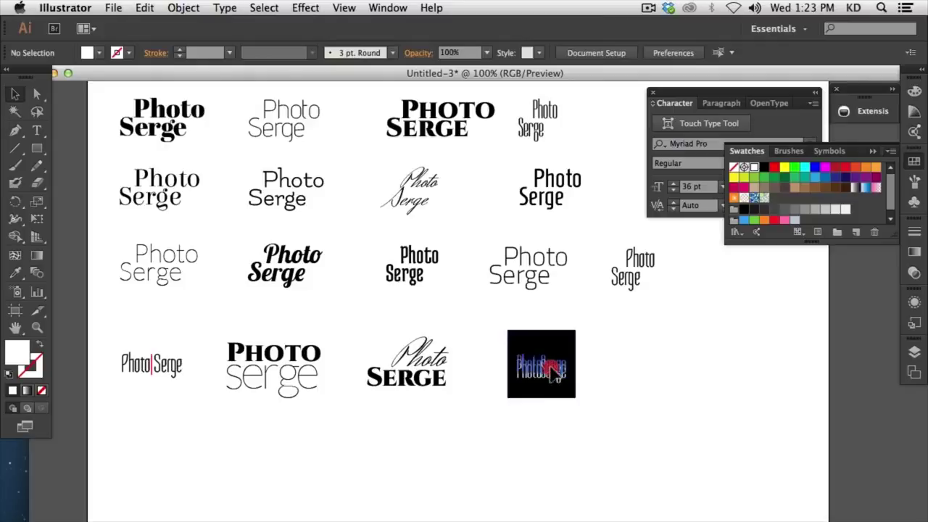
{"action": "left_click", "coordinate": [554, 372]}
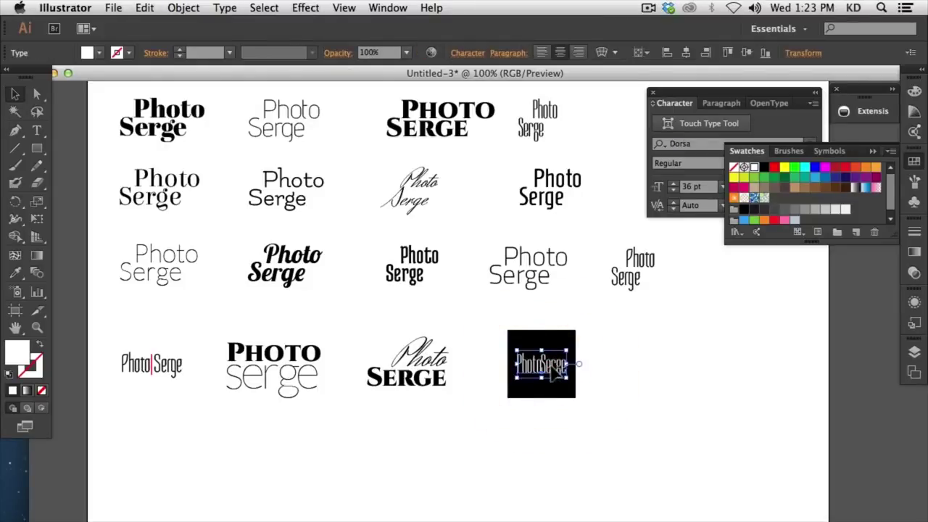
Color "Serge" red in the black square logo and move the whole logo slightly left and up
{"action": "double_click", "coordinate": [542, 363]}
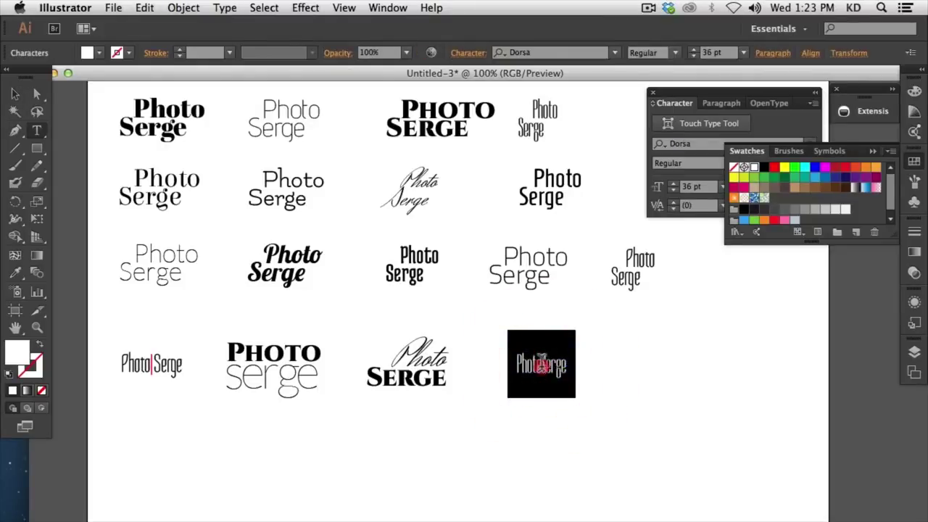
{"action": "left_click_drag", "start_coordinate": [542, 365], "coordinate": [575, 365]}
{"action": "left_click", "coordinate": [775, 168]}
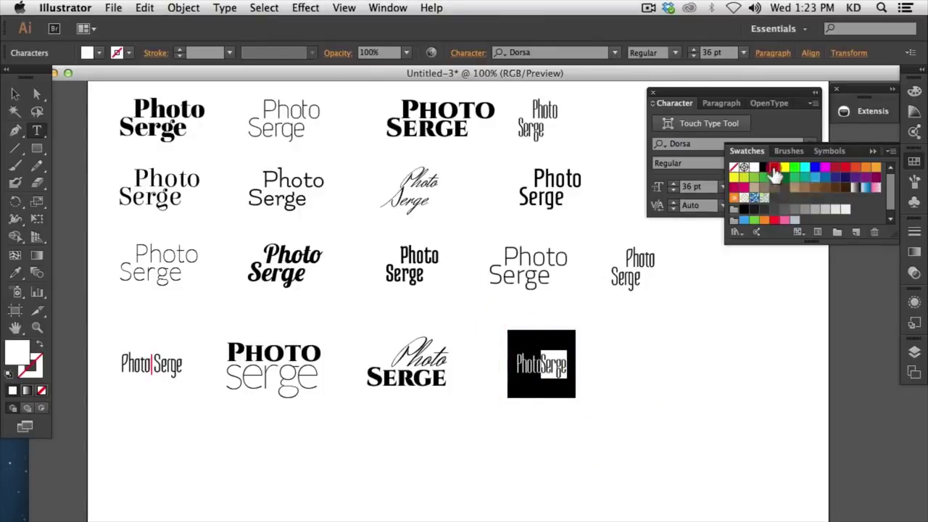
{"action": "left_click", "coordinate": [14, 95]}
{"action": "left_click", "coordinate": [674, 377]}
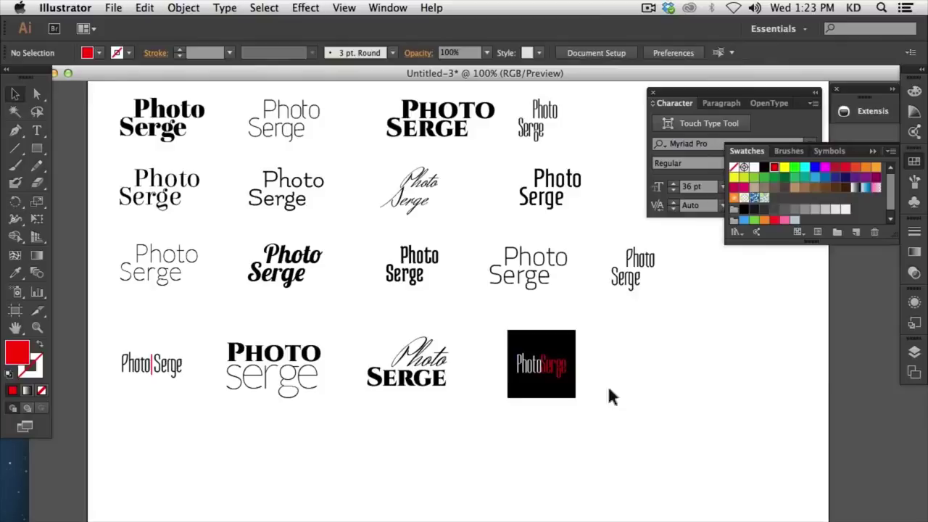
{"action": "left_click_drag", "start_coordinate": [615, 411], "coordinate": [528, 346]}
{"action": "left_click", "coordinate": [613, 351]}
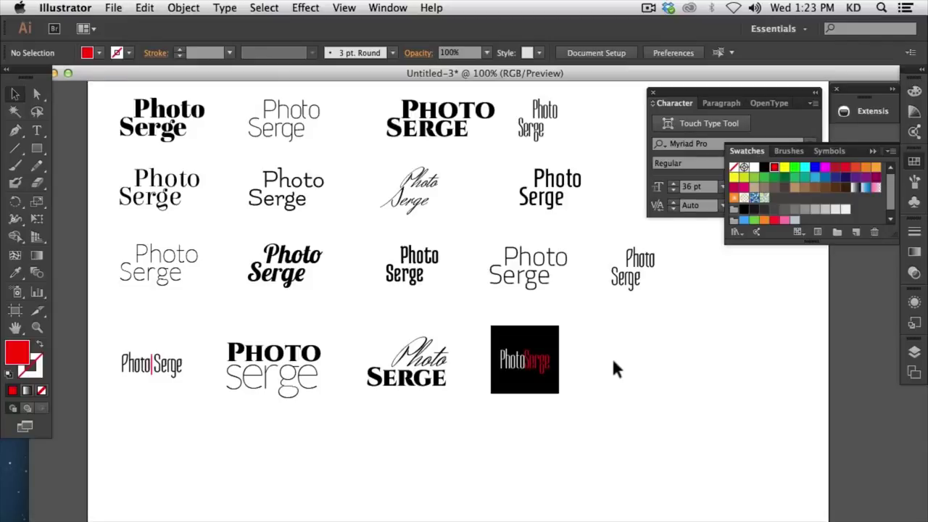
Copy the Advent Pro Thin "Photo" and "Serge" pair from the top row into the fifth position of the logo row
{"action": "left_click", "coordinate": [291, 109]}
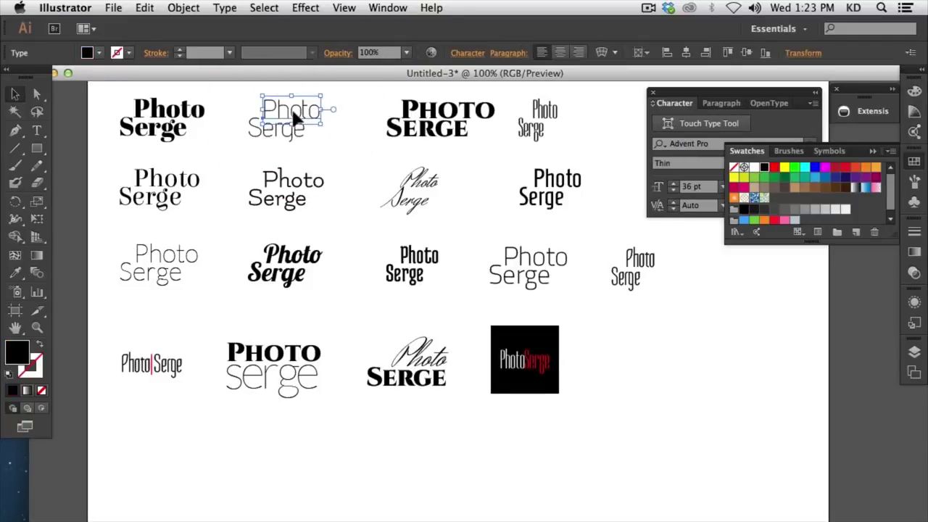
{"action": "left_click", "coordinate": [284, 131], "text": "shift"}
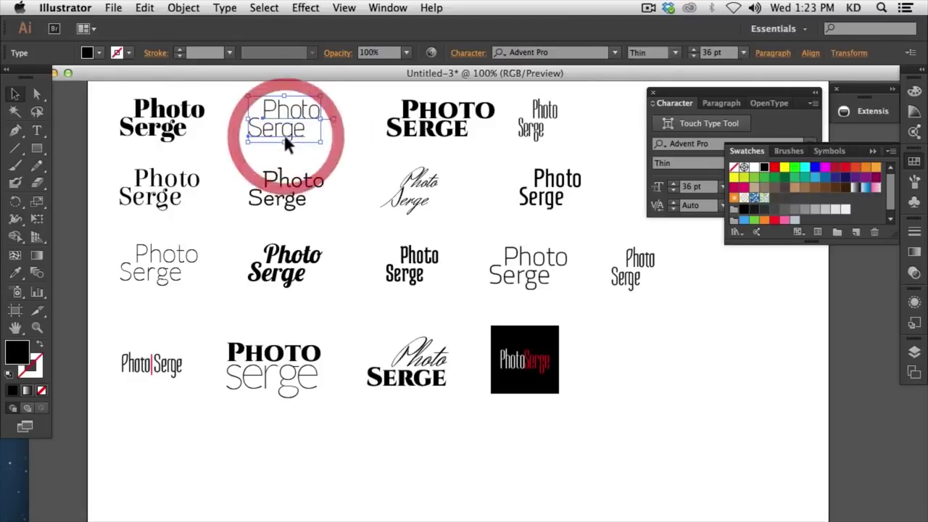
{"action": "left_click_drag", "start_coordinate": [288, 140], "coordinate": [640, 383]}
{"action": "left_click", "coordinate": [711, 342]}
Set the copied Advent Pro "Photo" to Bold with a tracking of -50, leaving "Serge" thin
{"action": "left_click", "coordinate": [656, 352]}
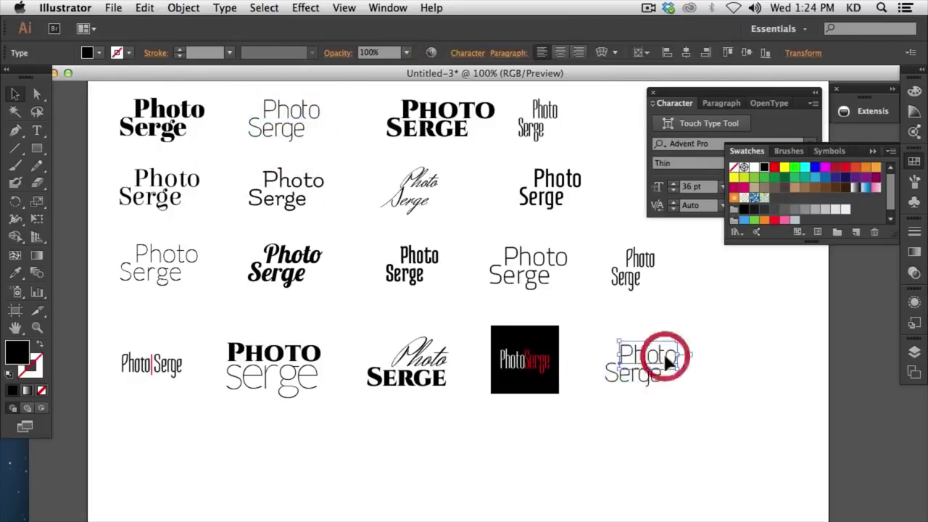
{"action": "left_click", "coordinate": [787, 128]}
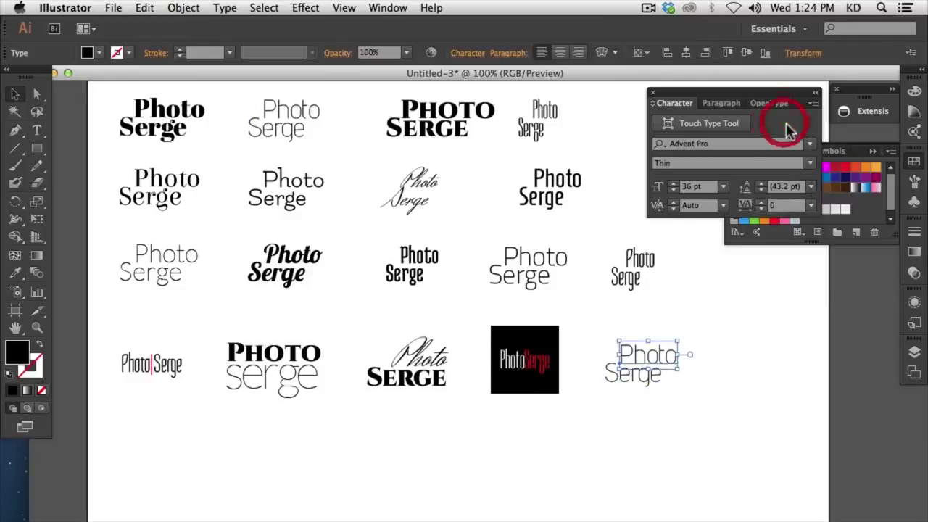
{"action": "left_click", "coordinate": [806, 162]}
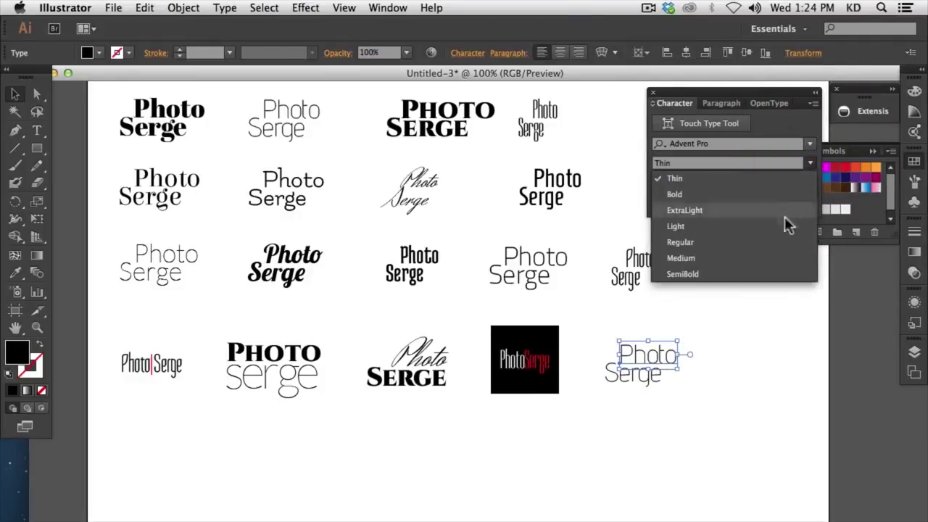
{"action": "left_click", "coordinate": [784, 196]}
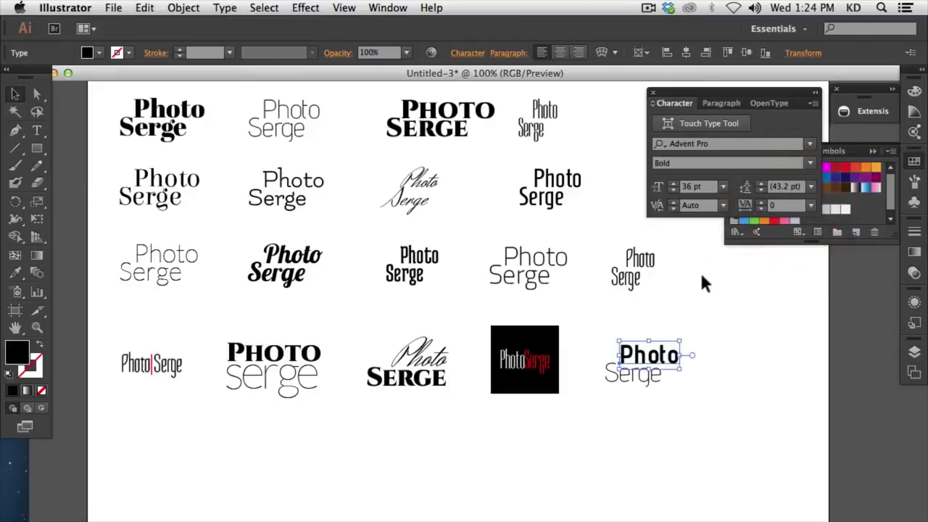
{"action": "left_click", "coordinate": [811, 206]}
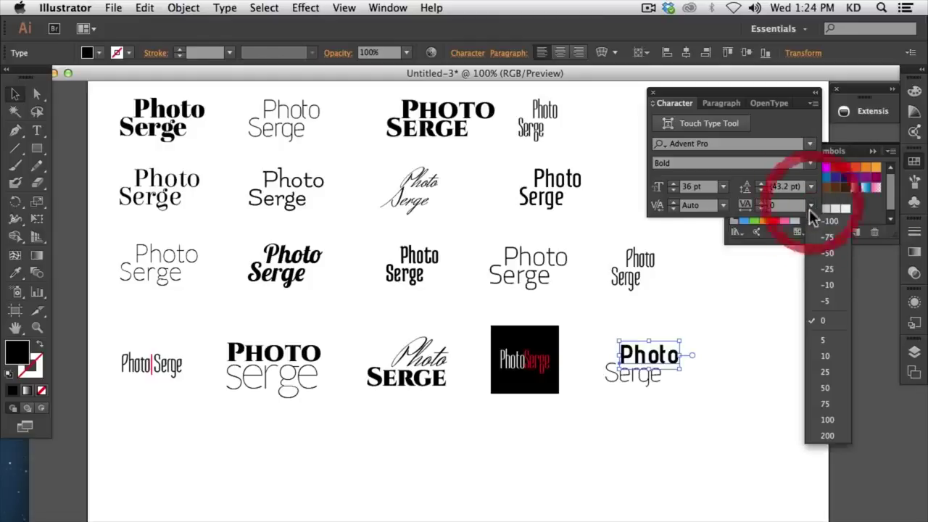
{"action": "left_click", "coordinate": [827, 256]}
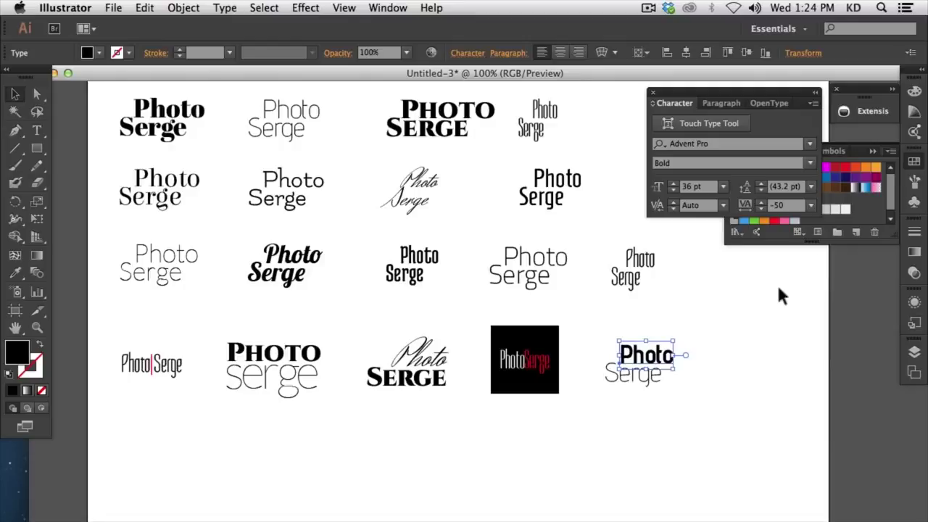
{"action": "left_click", "coordinate": [643, 372]}
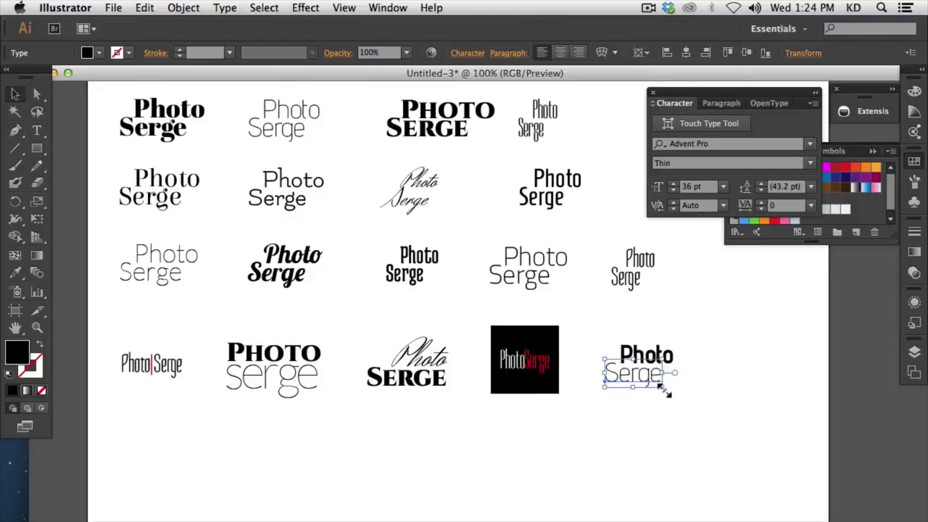
{"action": "left_click", "coordinate": [688, 380]}
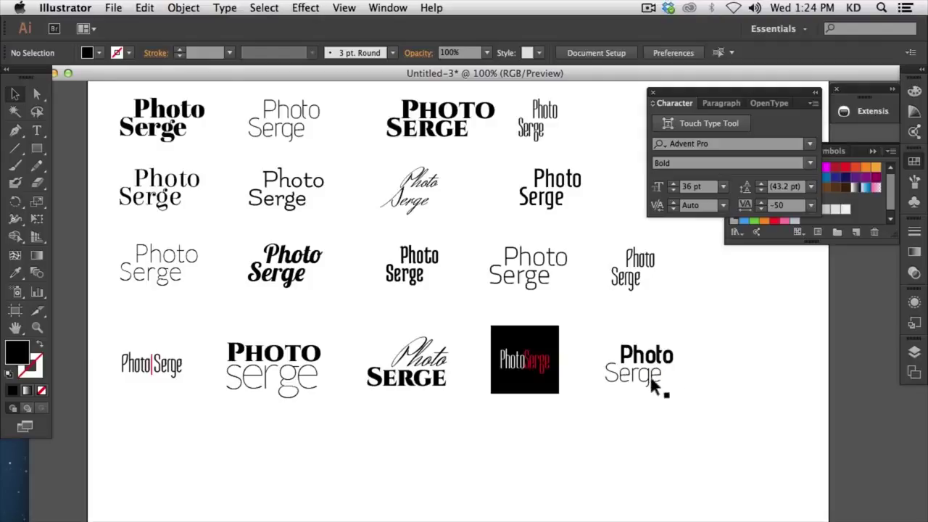
Enlarge the thin "Serge" in the fifth logo to 53.38 pt and set its tracking to -25
{"action": "left_click", "coordinate": [655, 380]}
{"action": "mouse_move", "coordinate": [666, 392]}
{"action": "left_mouse_down"}
{"action": "mouse_move", "coordinate": [688, 404]}
{"action": "mouse_move", "coordinate": [665, 382]}
{"action": "left_mouse_up"}
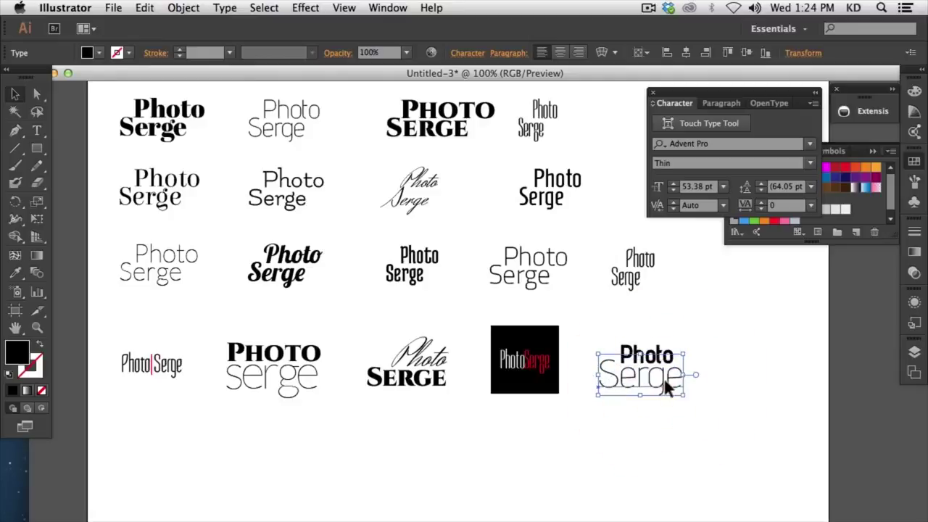
{"action": "left_click", "coordinate": [810, 206]}
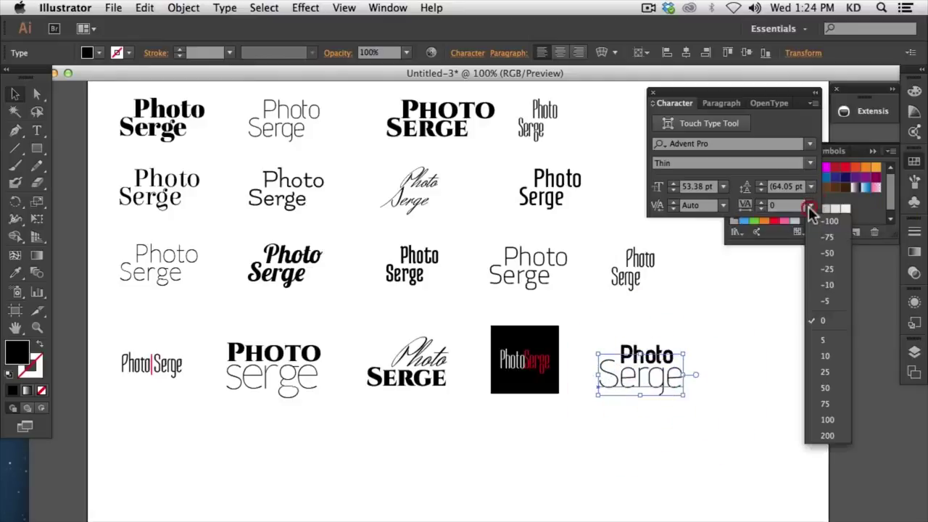
{"action": "left_click", "coordinate": [823, 268]}
{"action": "left_click", "coordinate": [736, 353]}
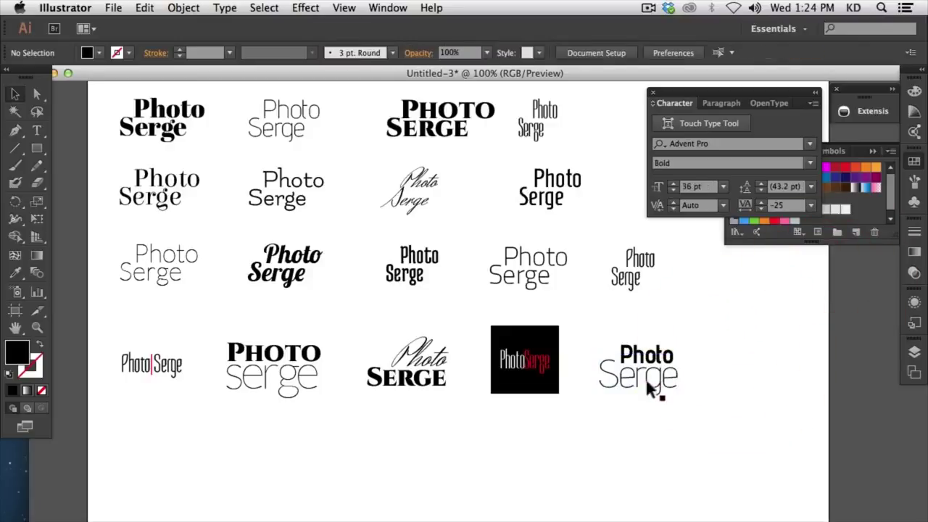
Scale the thin "Serge" in the fifth logo down slightly and fine-tune its position beneath "Photo"
{"action": "left_click", "coordinate": [647, 382]}
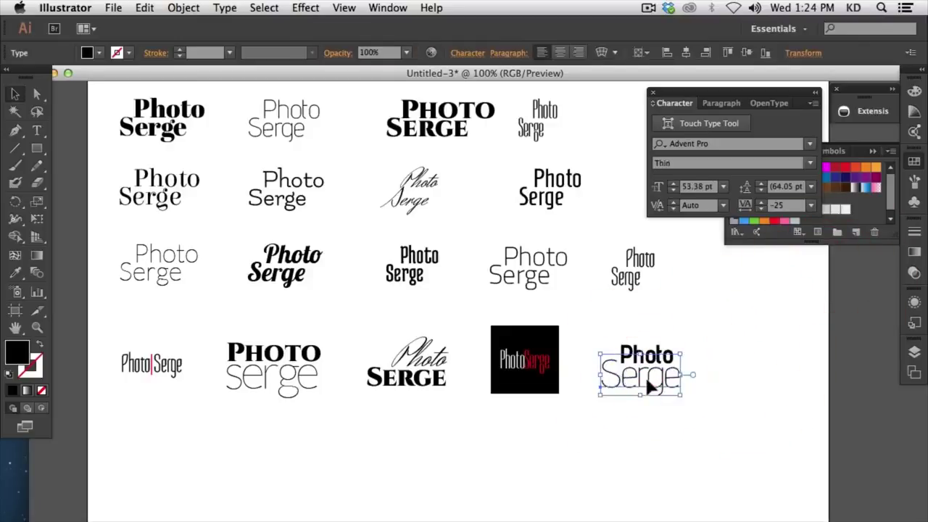
{"action": "left_click", "coordinate": [715, 337]}
{"action": "left_click", "coordinate": [663, 379]}
{"action": "left_click_drag", "start_coordinate": [679, 398], "coordinate": [676, 393]}
{"action": "left_click", "coordinate": [728, 390]}
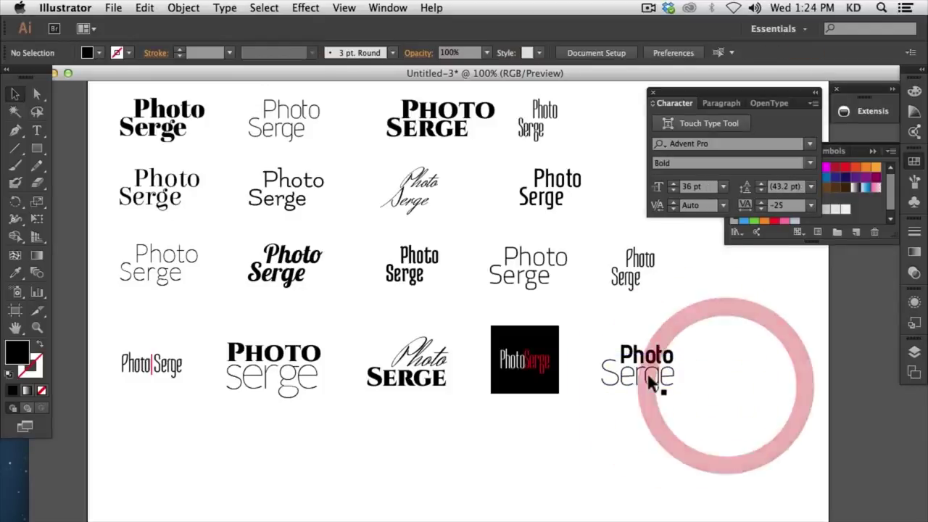
{"action": "left_click", "coordinate": [651, 376]}
{"action": "left_click", "coordinate": [725, 366]}
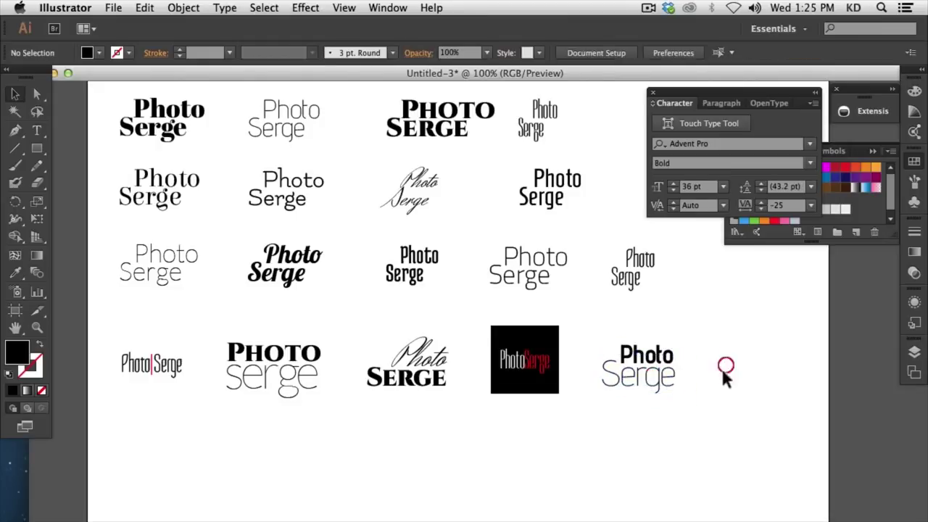
Move the Advent Pro logo right and slightly up, and shift the black square logo right to even out the row's spacing
{"action": "left_click_drag", "start_coordinate": [651, 356], "coordinate": [680, 349]}
{"action": "left_click_drag", "start_coordinate": [594, 412], "coordinate": [545, 341]}
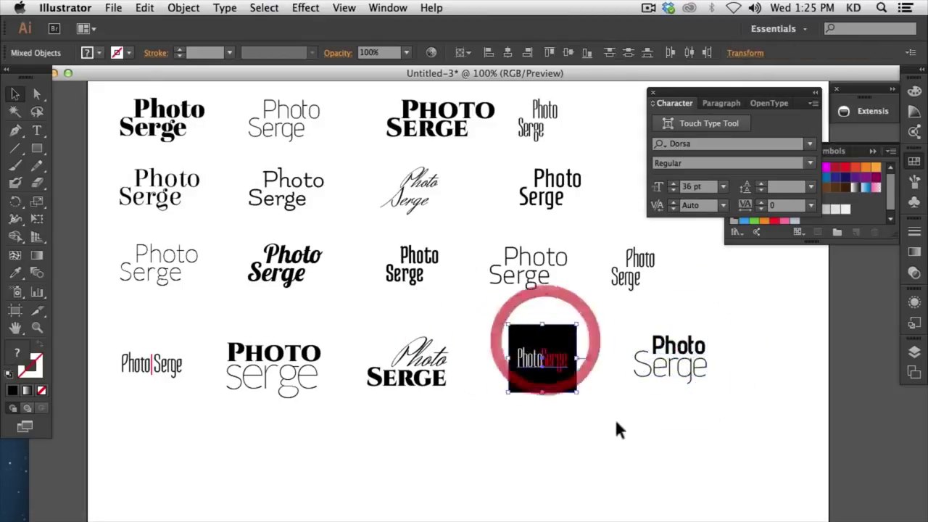
{"action": "left_click", "coordinate": [617, 430]}
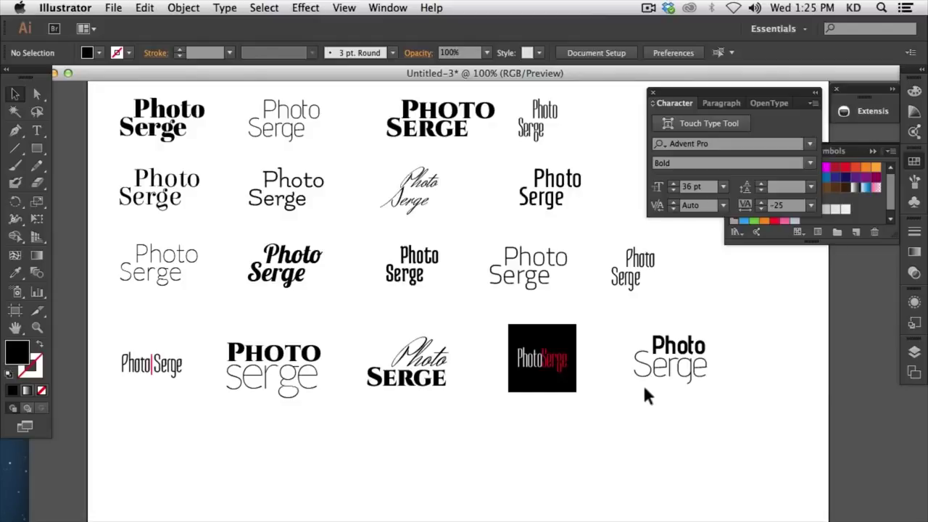
{"action": "left_click", "coordinate": [633, 345]}
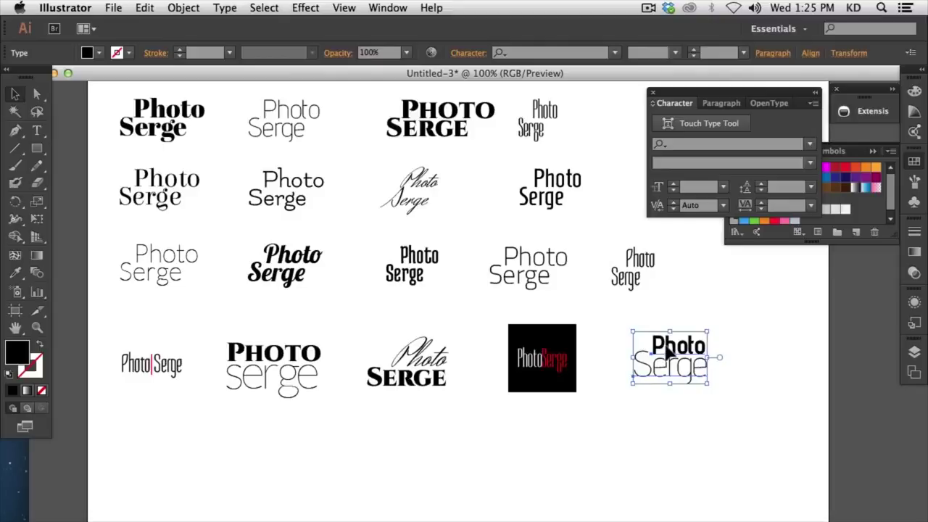
{"action": "left_click", "coordinate": [726, 323]}
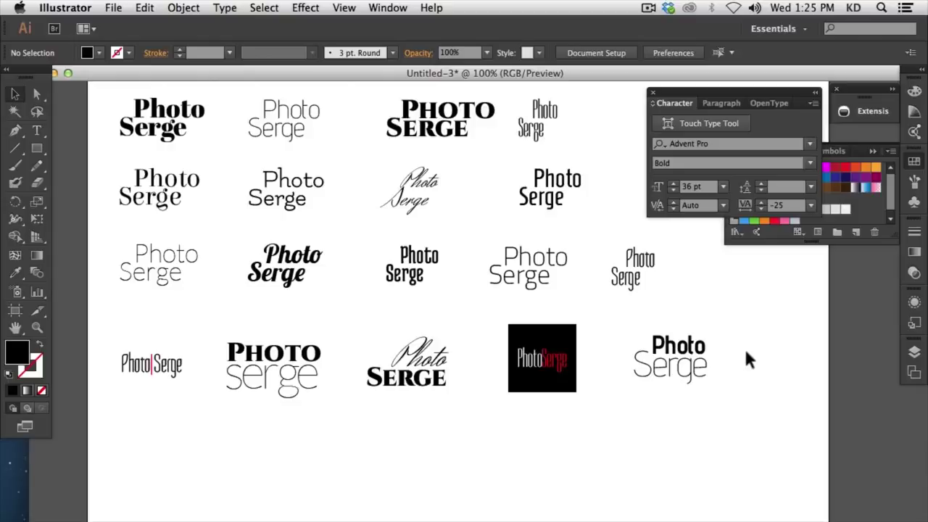
Draw a black circle with the Ellipse tool below the fifth logo, about as wide as its text
{"action": "left_click", "coordinate": [39, 149]}
{"action": "left_click_drag", "start_coordinate": [42, 155], "coordinate": [79, 185]}
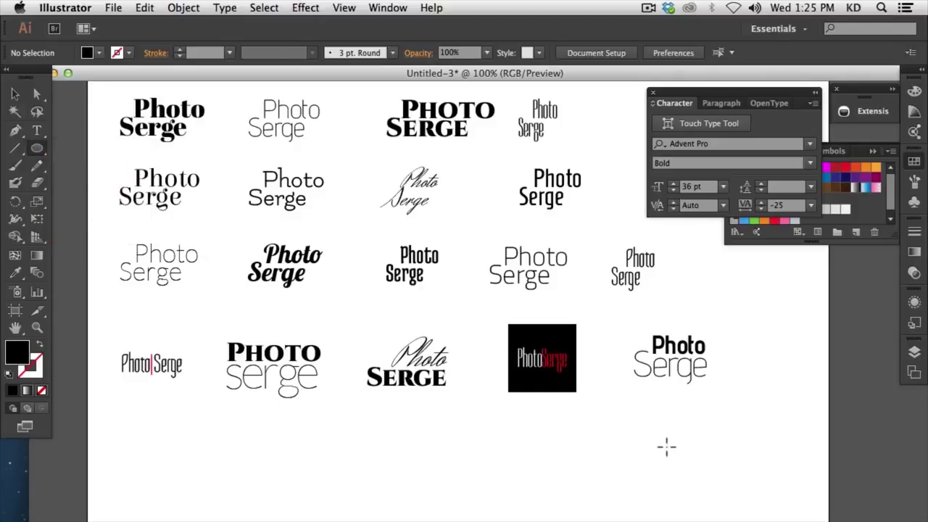
{"action": "left_click_drag", "start_coordinate": [629, 412], "coordinate": [702, 480]}
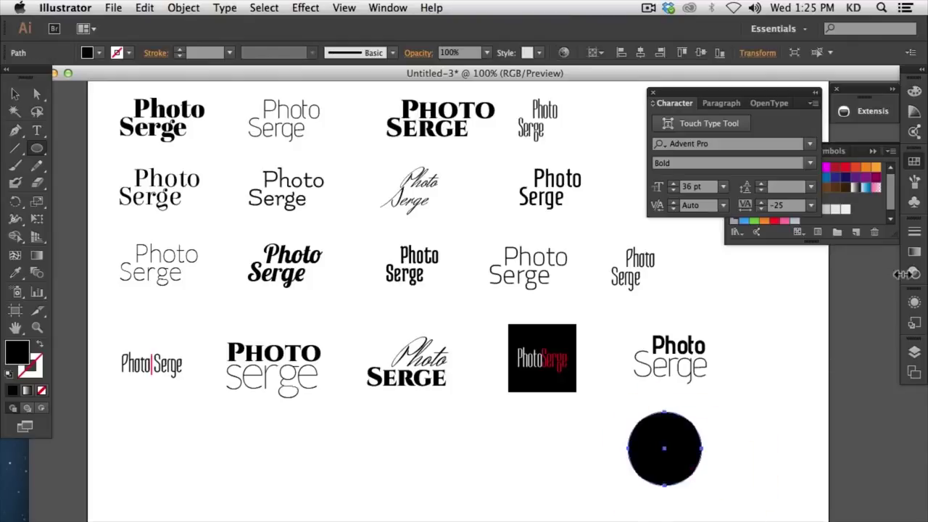
Fill the circle with a radial black-and-white gradient, reversed so that it is dark in the center and fades to white
{"action": "left_click", "coordinate": [912, 252]}
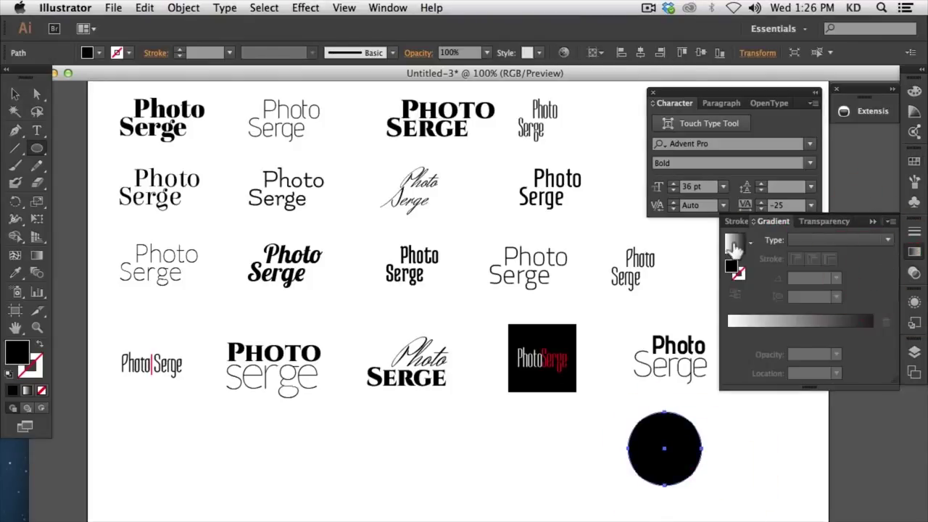
{"action": "left_click", "coordinate": [735, 245]}
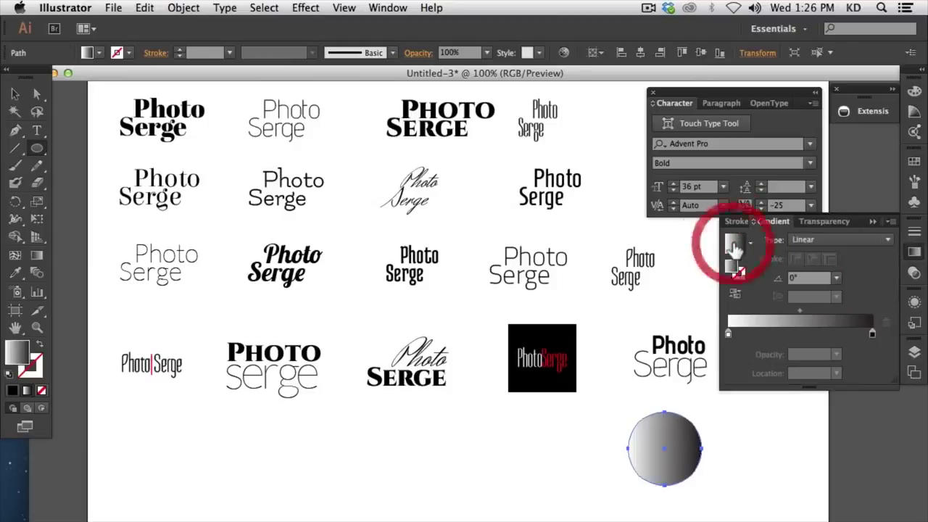
{"action": "left_click", "coordinate": [799, 240]}
{"action": "left_click", "coordinate": [801, 257]}
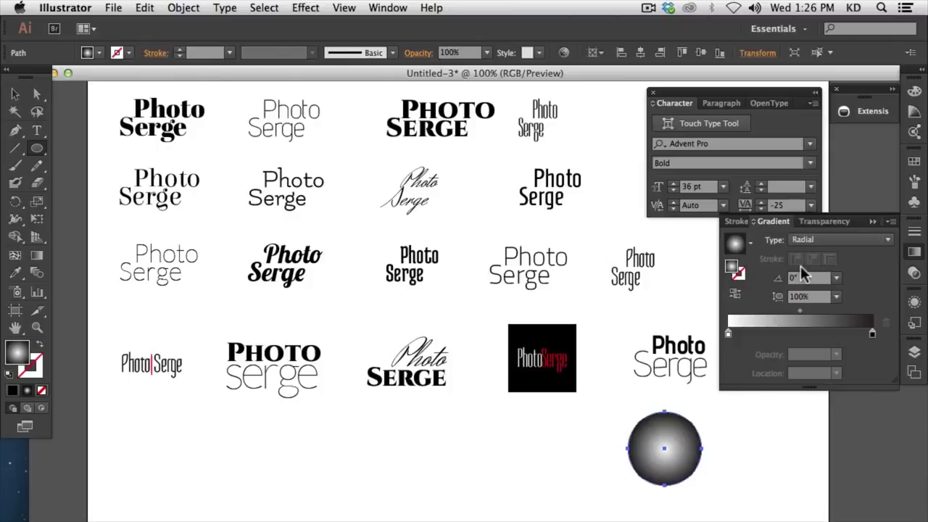
{"action": "left_click", "coordinate": [735, 293]}
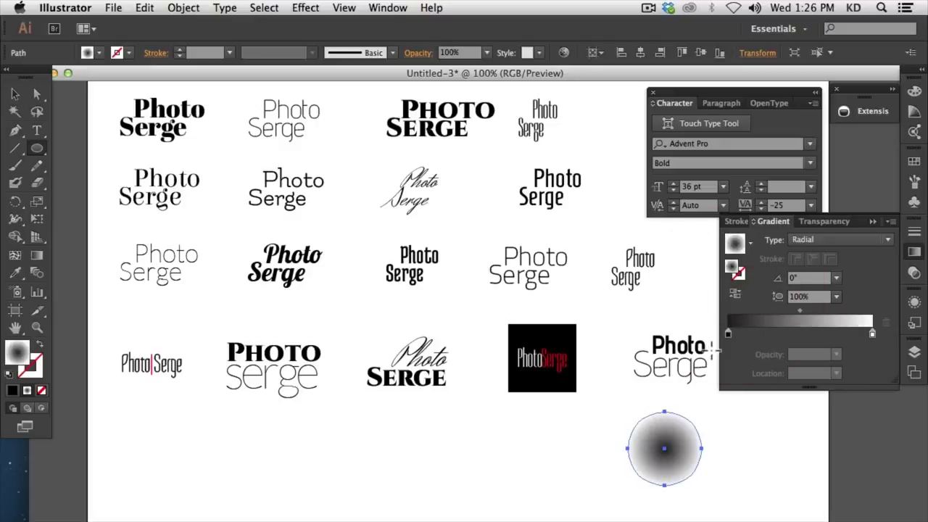
Move the gradient circle up so it overlaps "Serge" in the fifth logo and send it to the back
{"action": "left_click", "coordinate": [15, 95]}
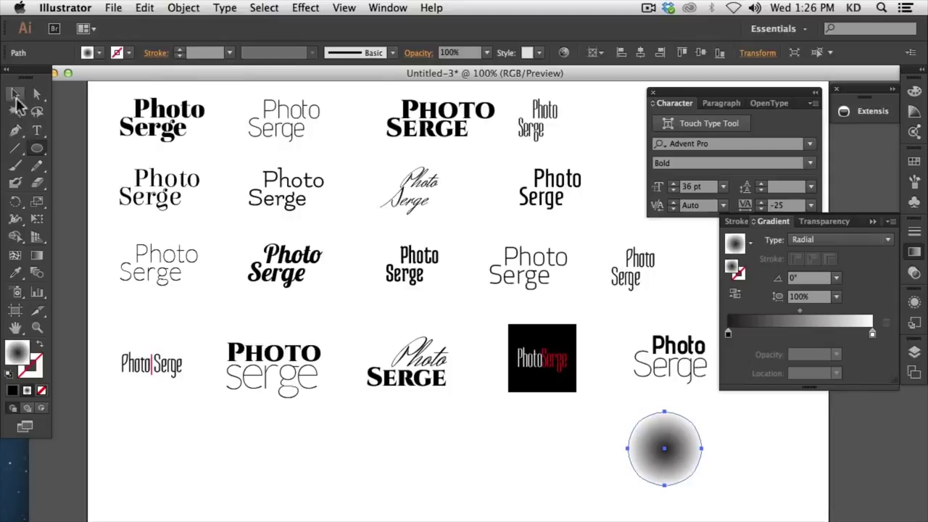
{"action": "mouse_move", "coordinate": [689, 406]}
{"action": "left_mouse_down"}
{"action": "mouse_move", "coordinate": [684, 384]}
{"action": "mouse_move", "coordinate": [686, 396]}
{"action": "mouse_move", "coordinate": [665, 403]}
{"action": "left_mouse_up"}
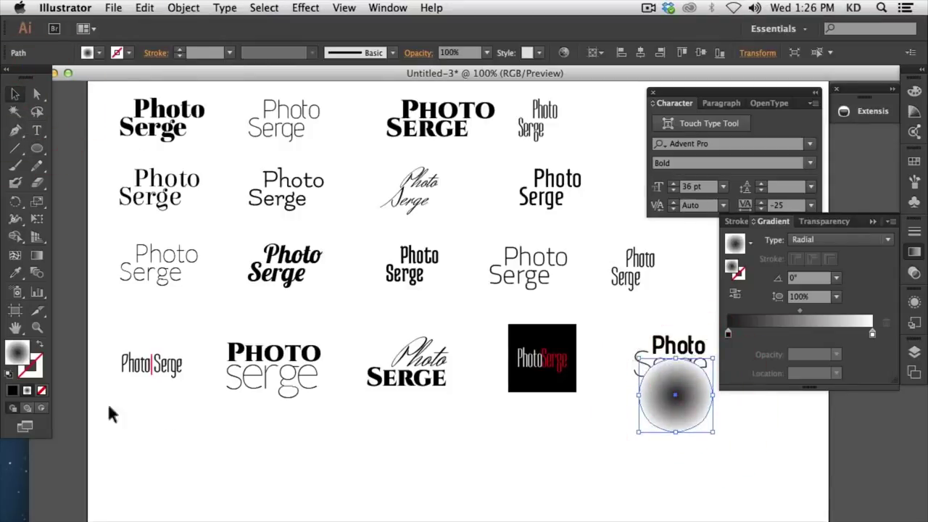
{"action": "left_click", "coordinate": [15, 327]}
{"action": "left_click_drag", "start_coordinate": [572, 362], "coordinate": [422, 338]}
{"action": "left_click", "coordinate": [15, 93]}
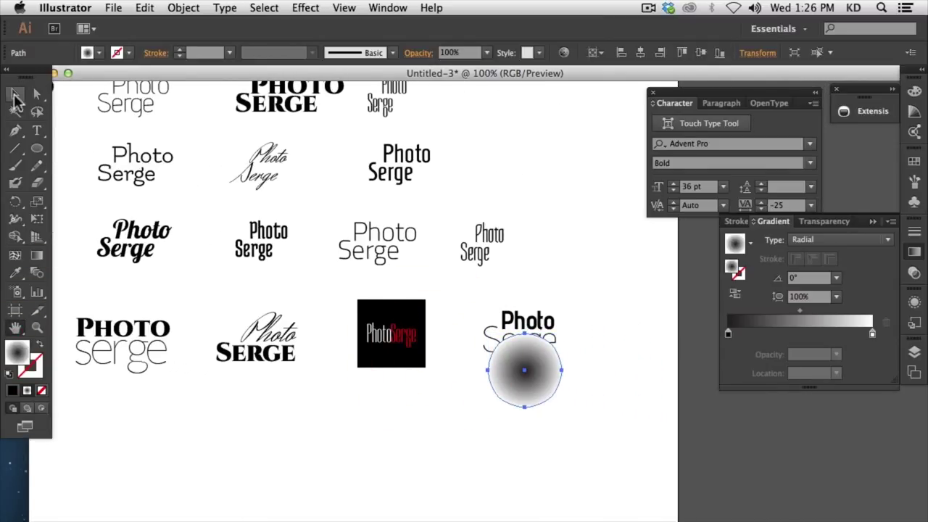
{"action": "right_click", "coordinate": [529, 370]}
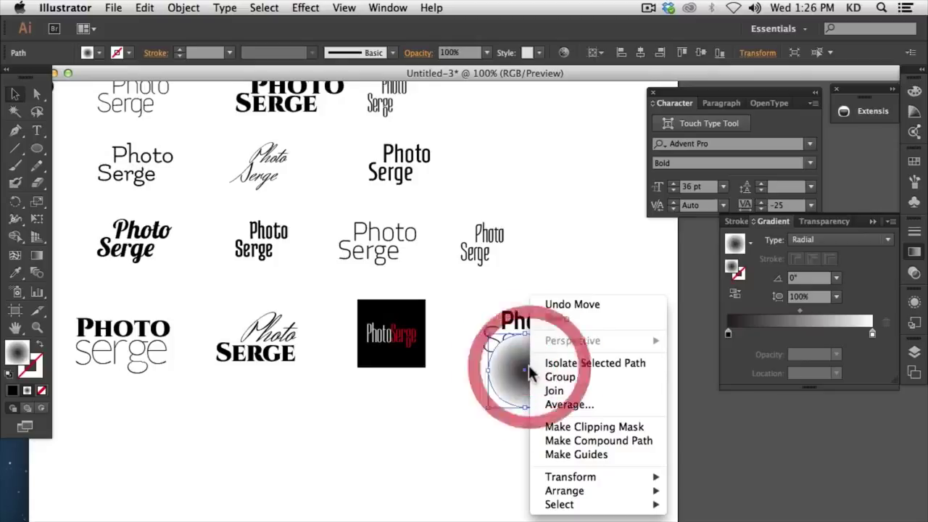
{"action": "mouse_move", "coordinate": [584, 493]}
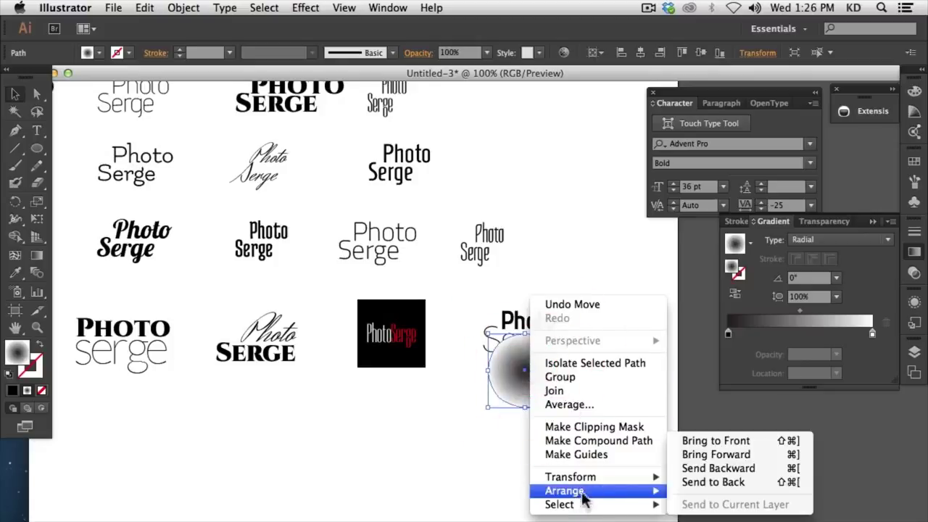
{"action": "left_click", "coordinate": [691, 482]}
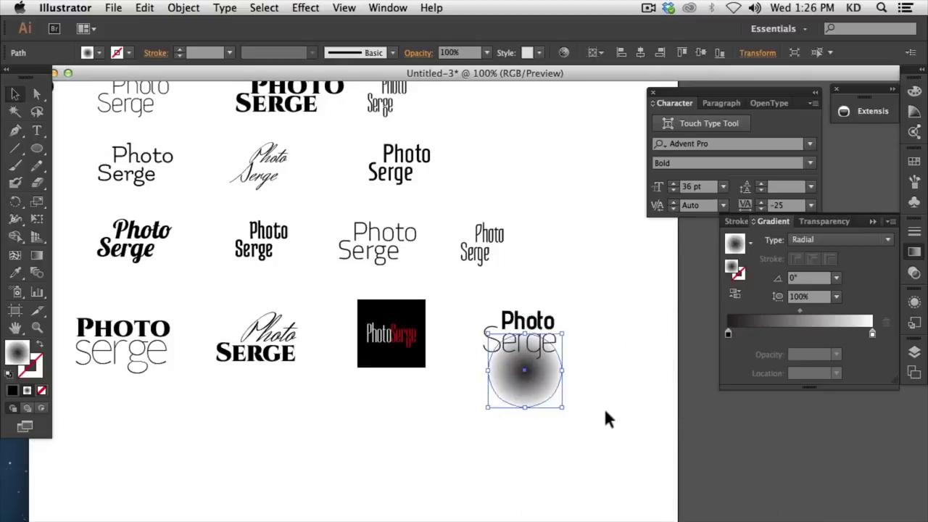
Reshape the circle into a wide, flat shadow ellipse just beneath "Serge" and set its gradient midpoint to about 23.4%
{"action": "left_click_drag", "start_coordinate": [525, 335], "coordinate": [558, 366]}
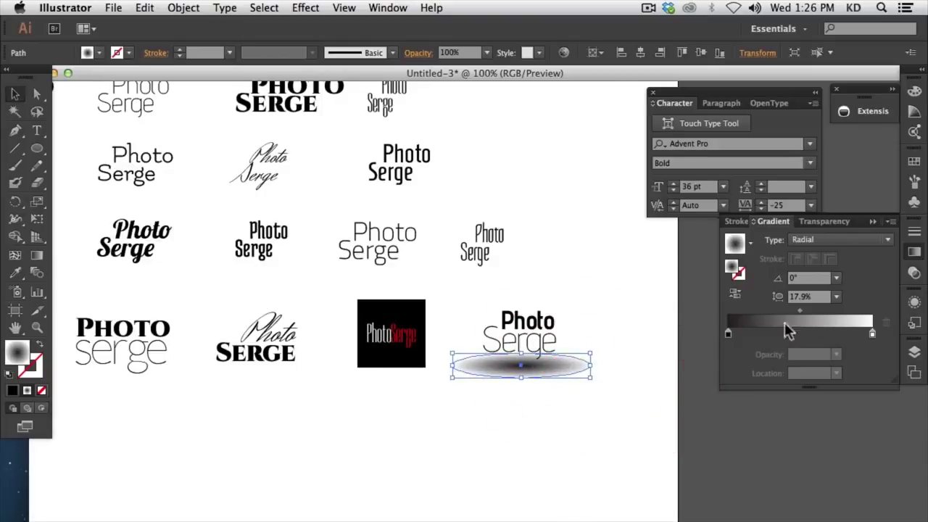
{"action": "left_click_drag", "start_coordinate": [802, 318], "coordinate": [757, 317]}
{"action": "left_click_drag", "start_coordinate": [524, 357], "coordinate": [536, 371]}
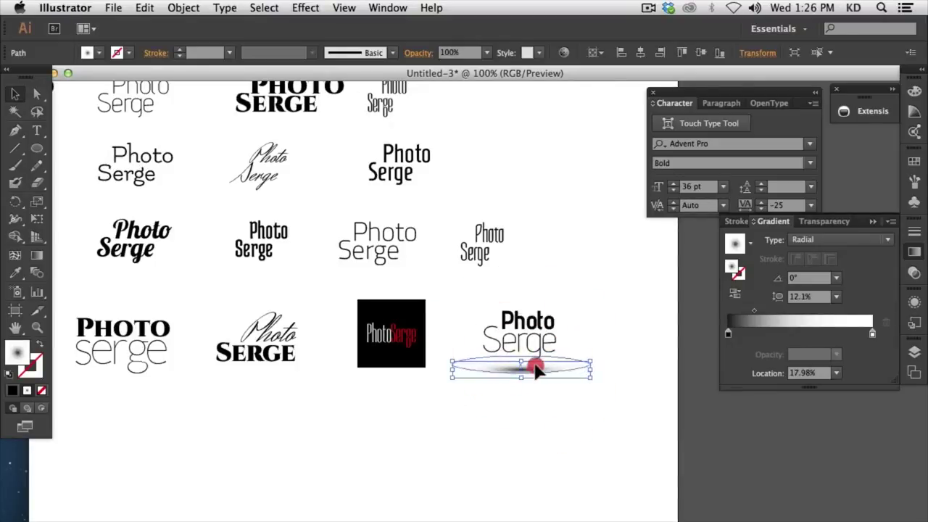
{"action": "left_click", "coordinate": [535, 370]}
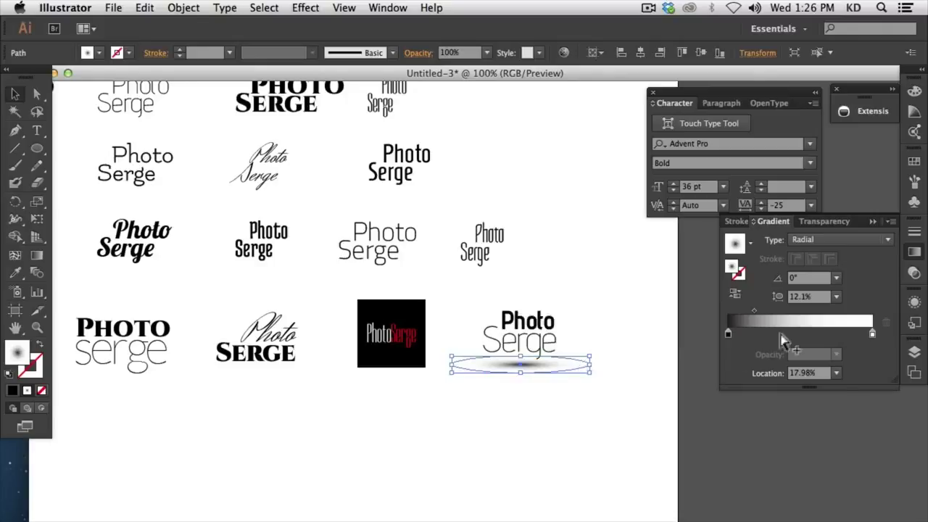
{"action": "left_click_drag", "start_coordinate": [755, 312], "coordinate": [763, 311]}
{"action": "left_click", "coordinate": [674, 332]}
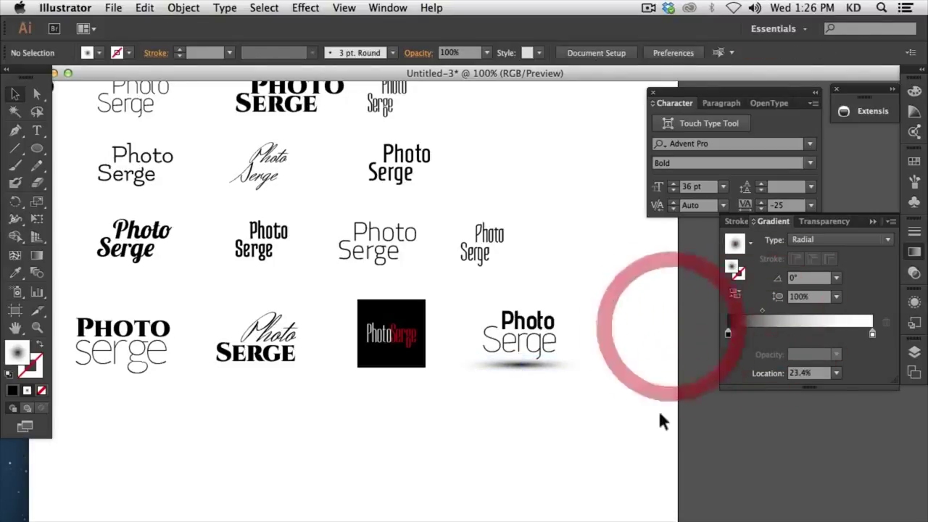
Nudge the shadow ellipse slightly down and set its opacity to 60%
{"action": "left_click", "coordinate": [529, 368]}
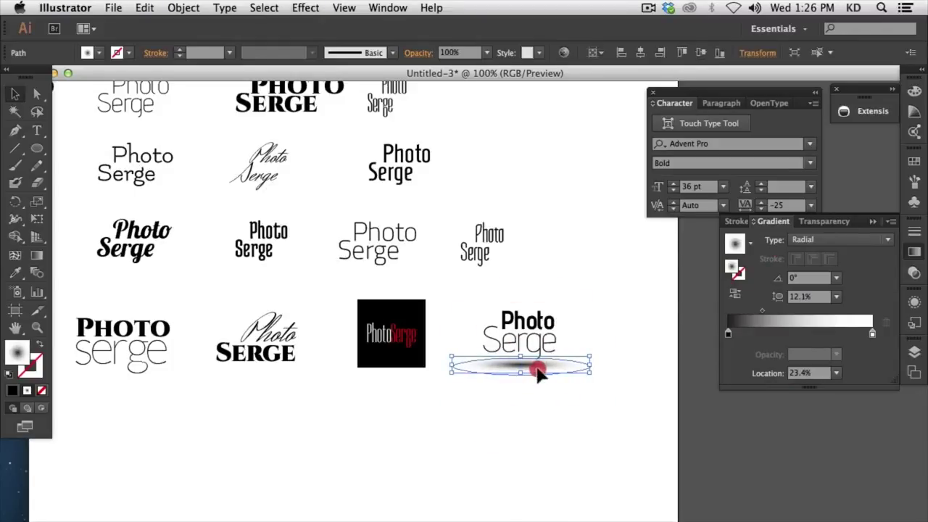
{"action": "left_click", "coordinate": [915, 273]}
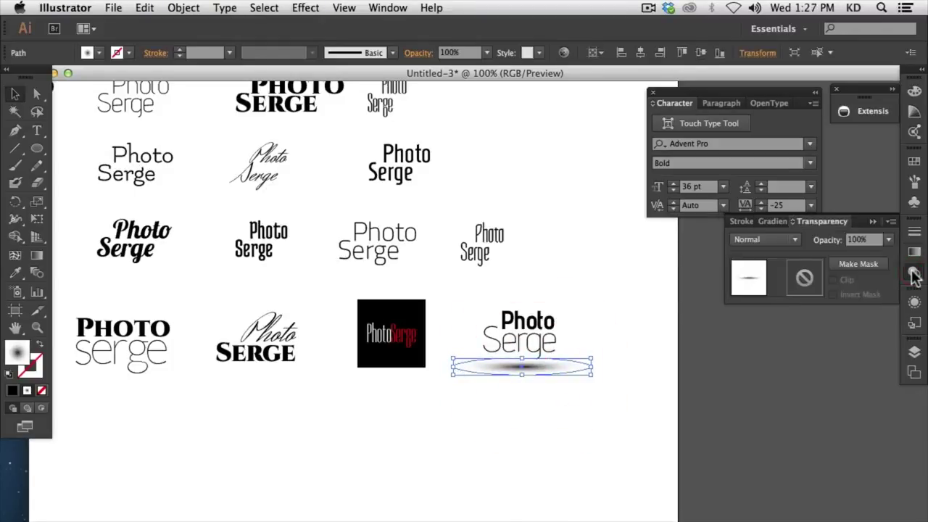
{"action": "left_click", "coordinate": [889, 239]}
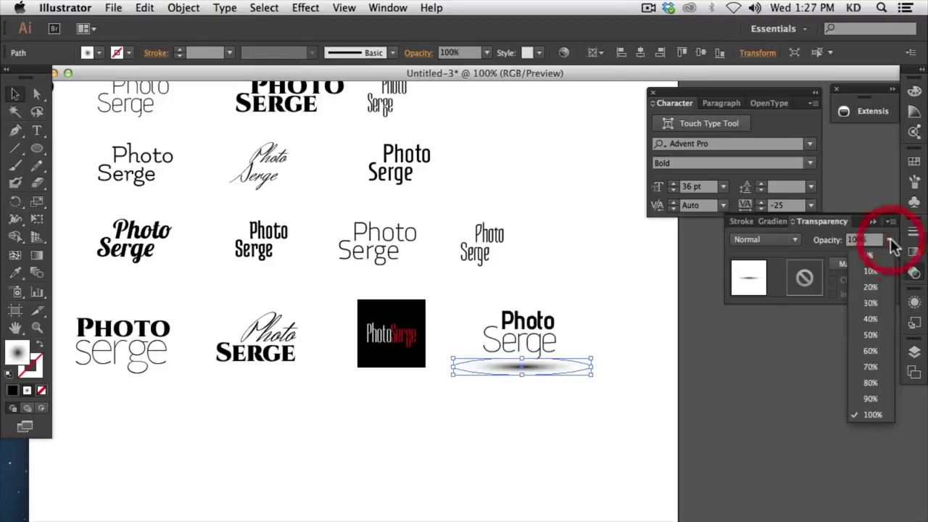
{"action": "left_click", "coordinate": [881, 352]}
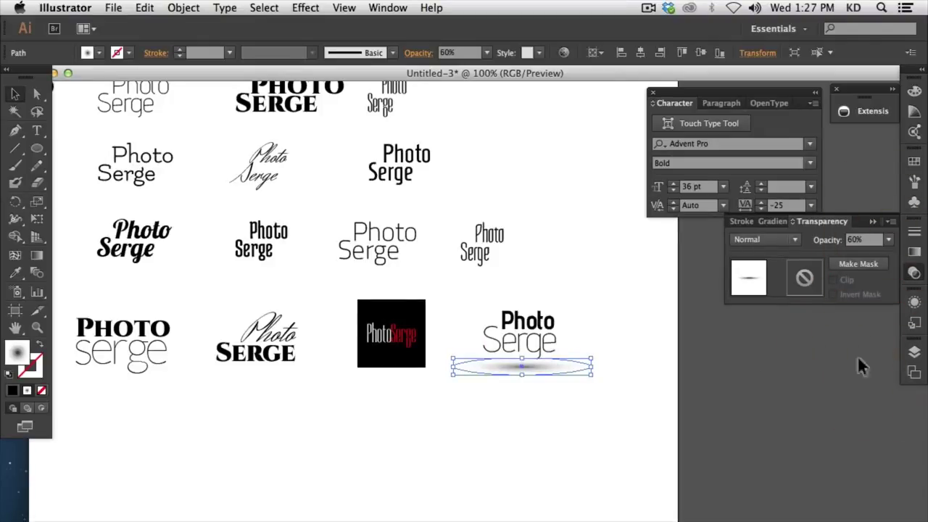
{"action": "left_click", "coordinate": [692, 369]}
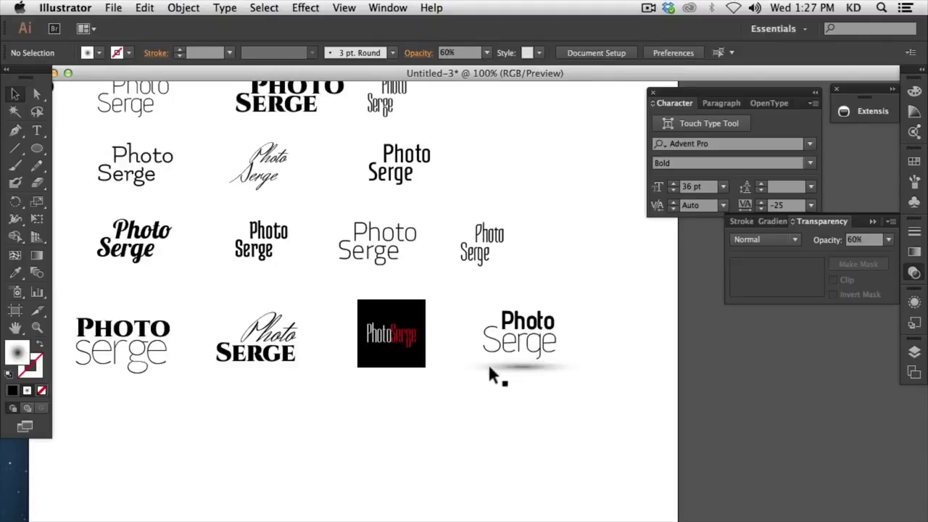
Start a Drop Shadow effect on "Serge" in the third logo with the preview on
{"action": "left_click", "coordinate": [265, 347]}
{"action": "left_click", "coordinate": [240, 355]}
{"action": "left_click_drag", "start_coordinate": [251, 380], "coordinate": [304, 378]}
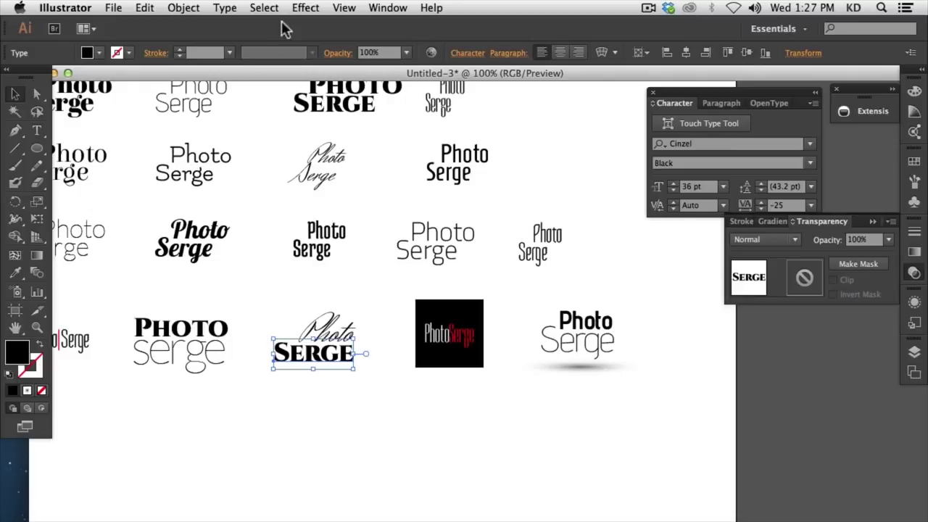
{"action": "left_click", "coordinate": [305, 8]}
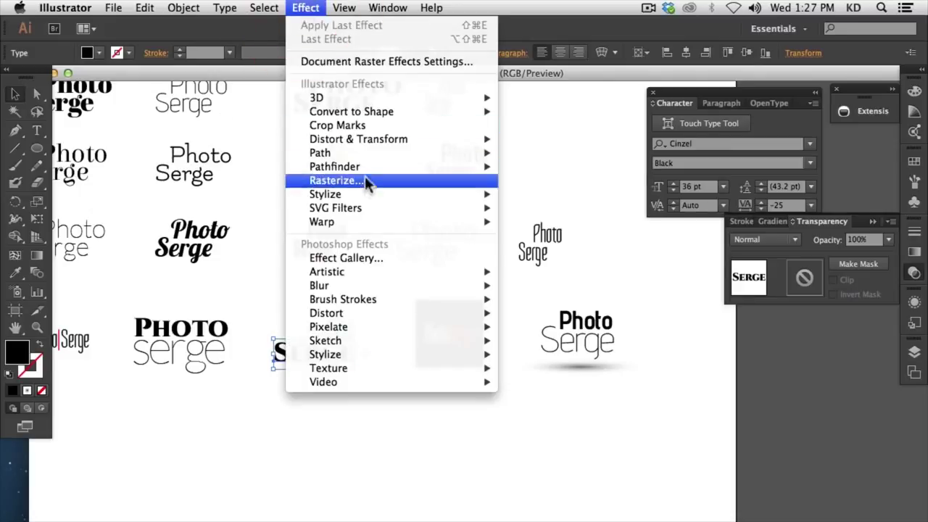
{"action": "mouse_move", "coordinate": [358, 191]}
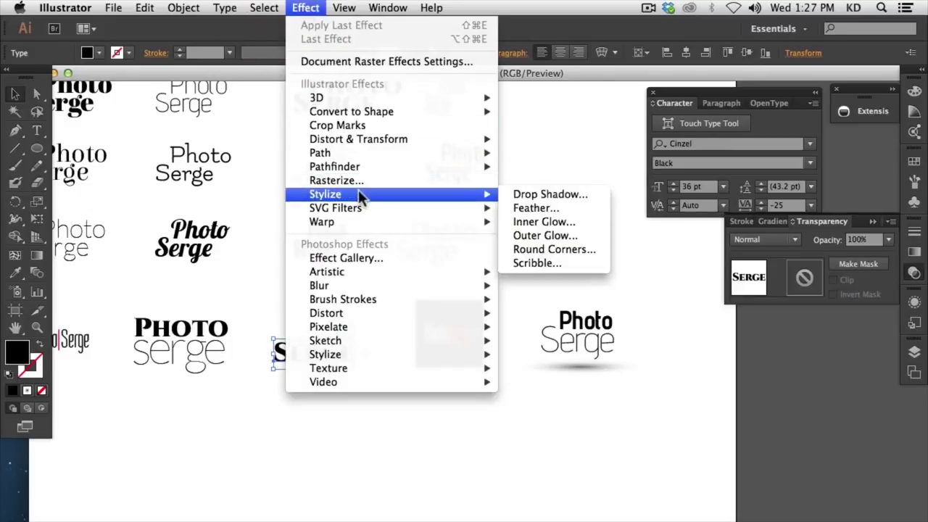
{"action": "left_click", "coordinate": [555, 195]}
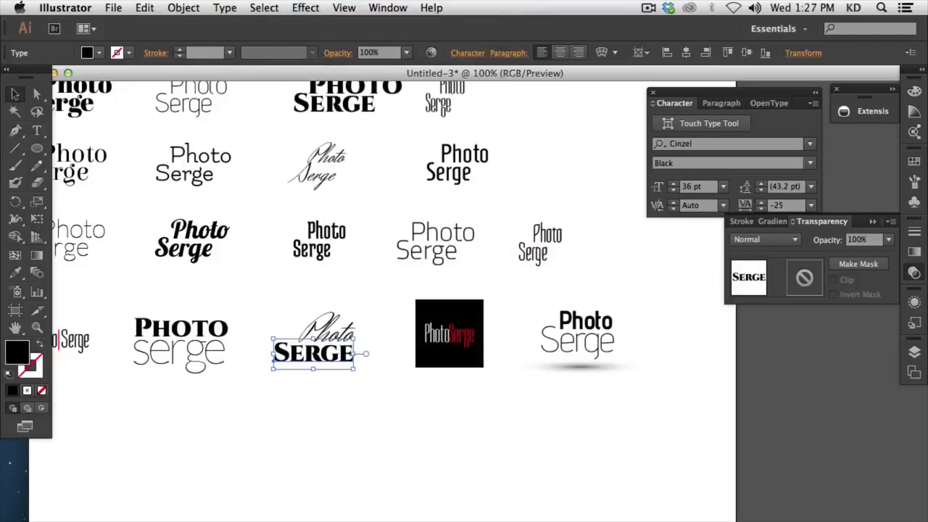
{"action": "left_click_drag", "start_coordinate": [837, 416], "coordinate": [628, 146]}
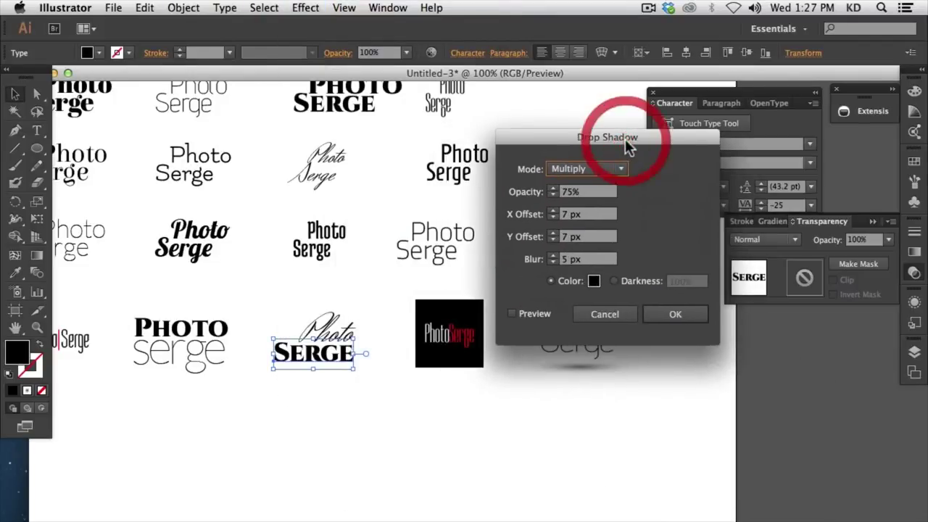
{"action": "left_click", "coordinate": [532, 314]}
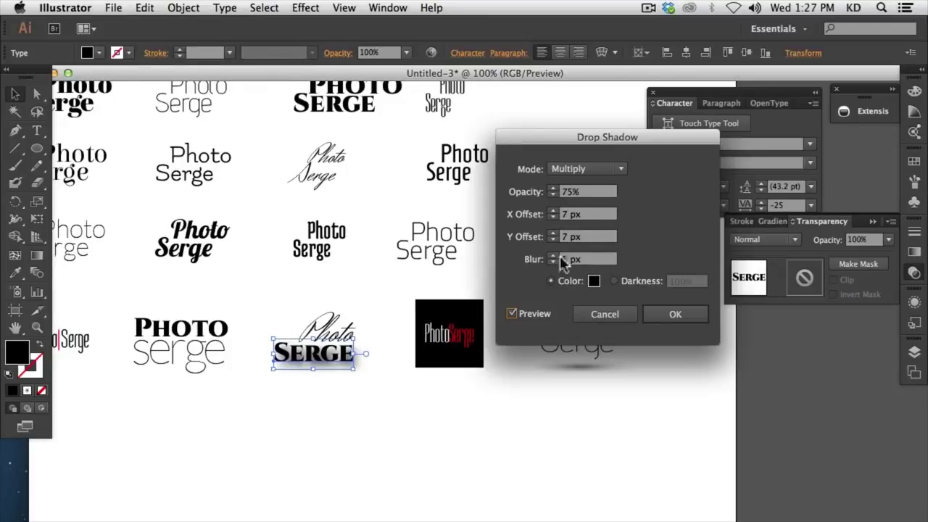
Set the drop shadow's X and Y offsets to 4 px and apply the effect
{"action": "left_click", "coordinate": [554, 217]}
{"action": "left_click", "coordinate": [554, 217]}
{"action": "left_click", "coordinate": [553, 217]}
{"action": "left_click", "coordinate": [553, 241]}
{"action": "left_click", "coordinate": [553, 241]}
{"action": "left_click", "coordinate": [554, 241]}
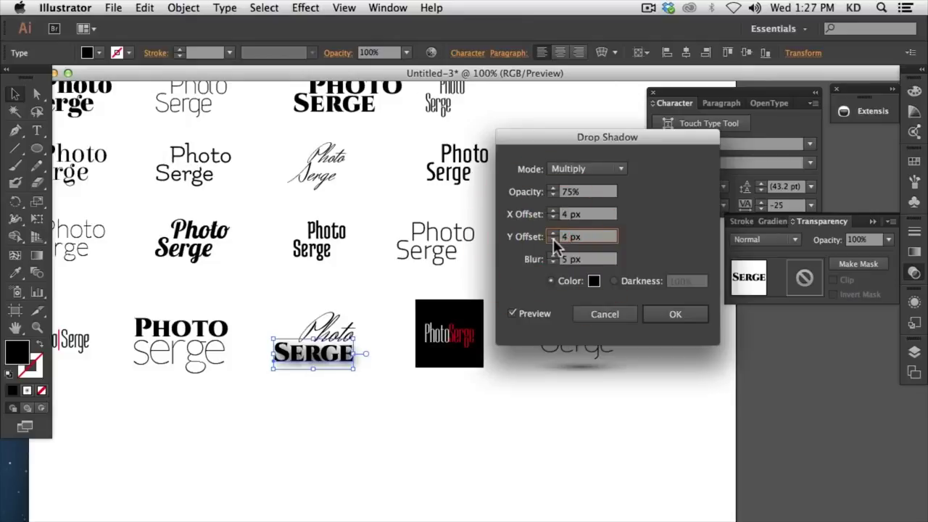
{"action": "left_click", "coordinate": [675, 314]}
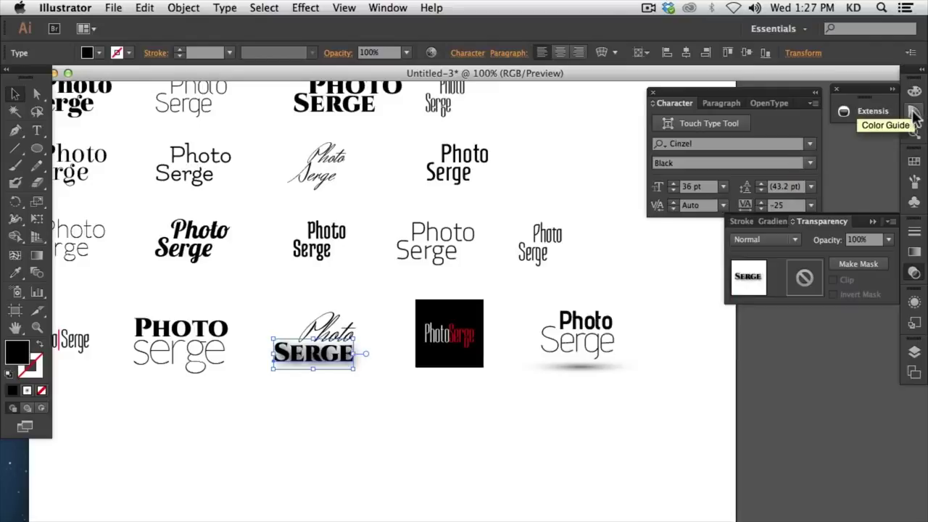
Fill the shadowed "Serge" in the third logo with white
{"action": "left_click", "coordinate": [915, 163]}
{"action": "left_click", "coordinate": [914, 164]}
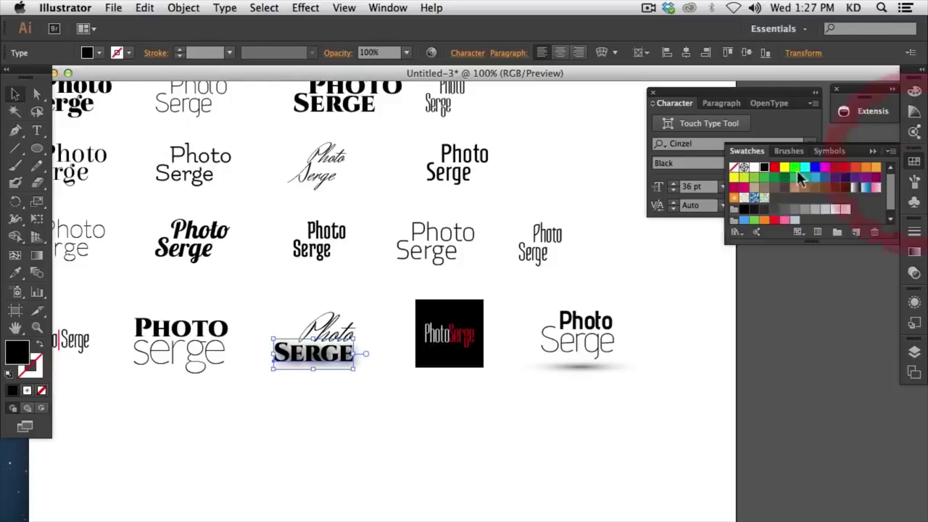
{"action": "left_click", "coordinate": [755, 171]}
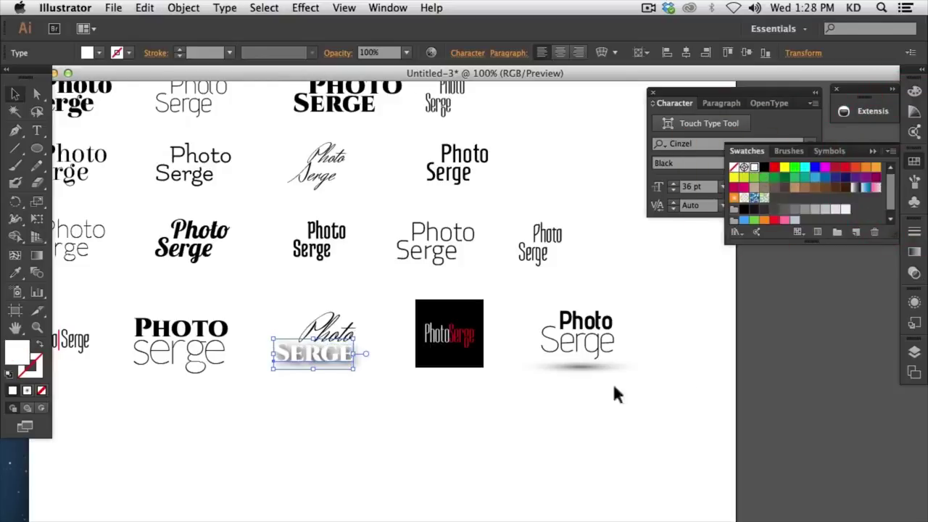
{"action": "left_click", "coordinate": [779, 367]}
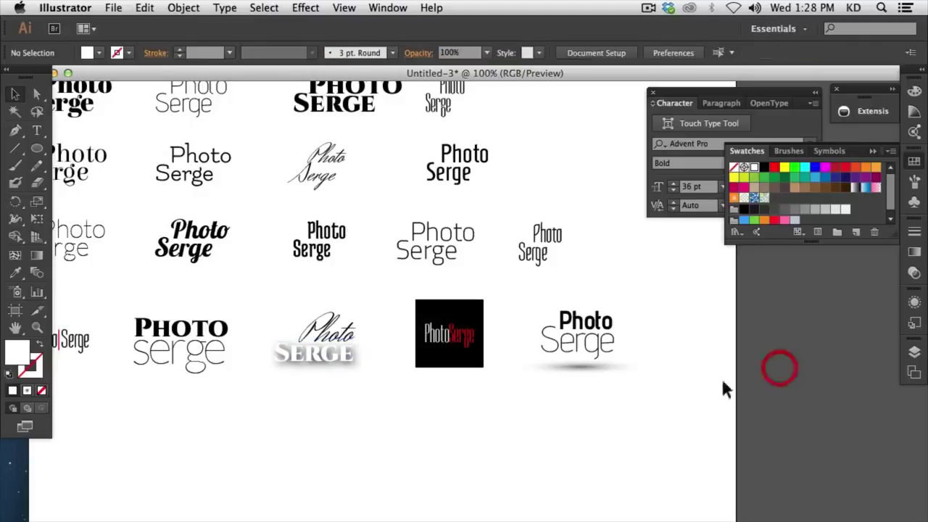
Reopen the drop shadow settings of the white "Serge" and set the blur to 3 px with the preview on
{"action": "left_click", "coordinate": [328, 362]}
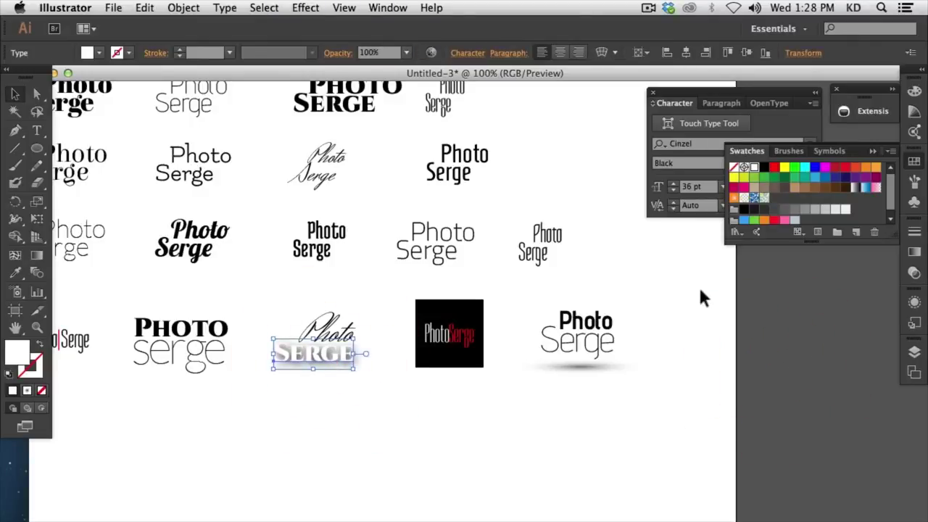
{"action": "left_click", "coordinate": [914, 304]}
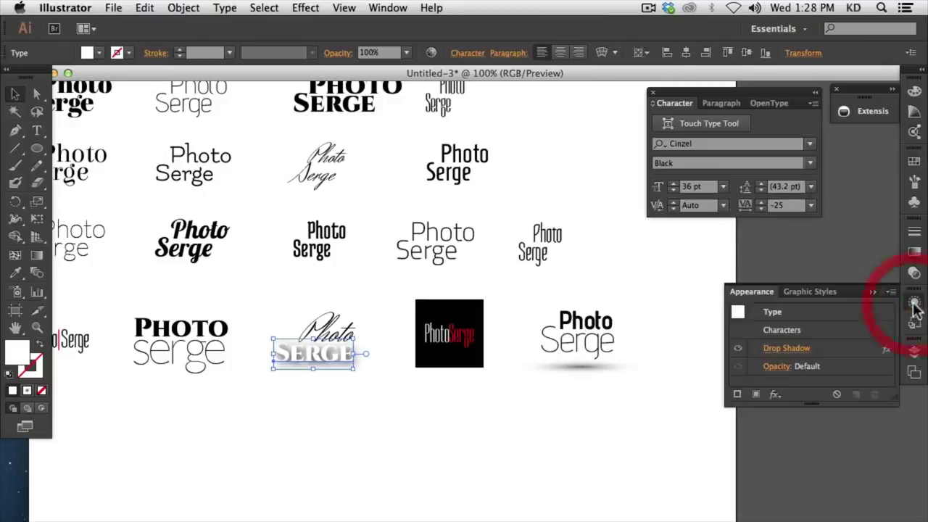
{"action": "left_click", "coordinate": [789, 350]}
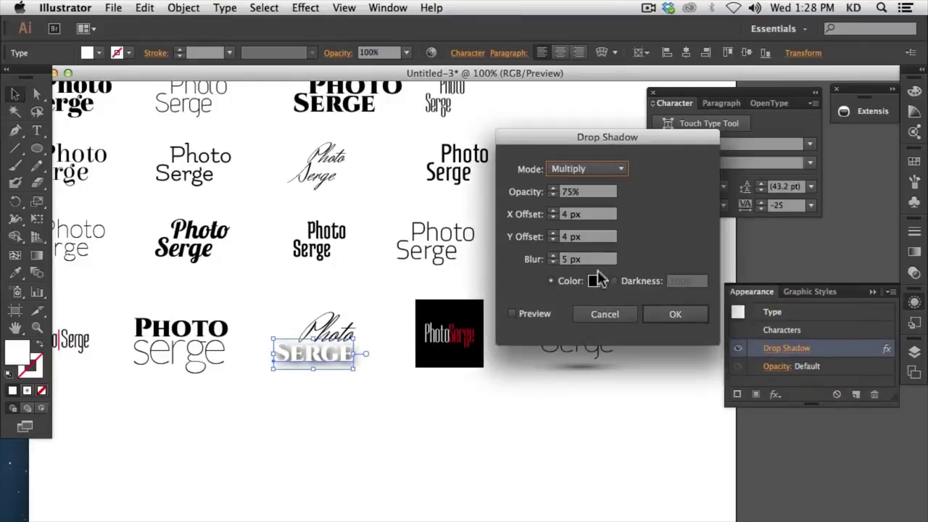
{"action": "left_click", "coordinate": [553, 262]}
{"action": "left_click", "coordinate": [552, 262]}
{"action": "left_click", "coordinate": [537, 314]}
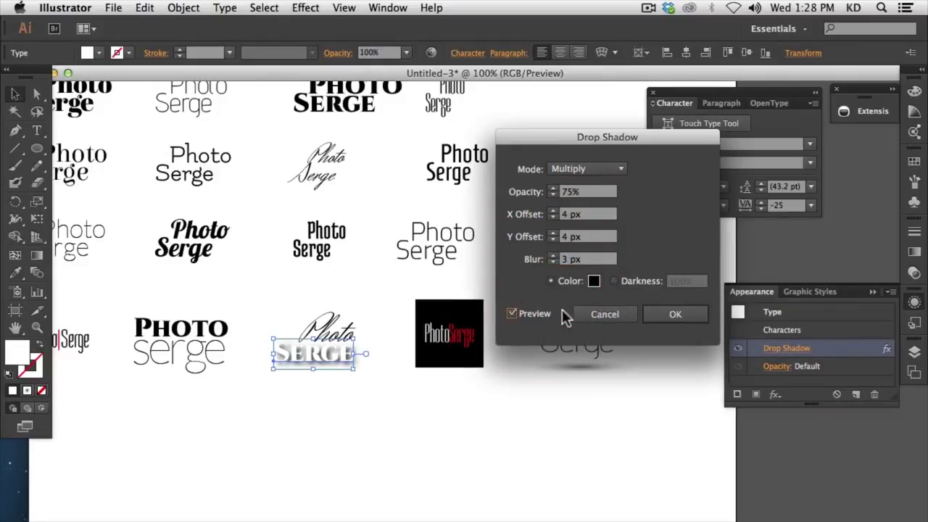
Set the shadow's X and Y offsets to 3 px, fine-tune the blur and apply the changes
{"action": "left_click", "coordinate": [555, 216]}
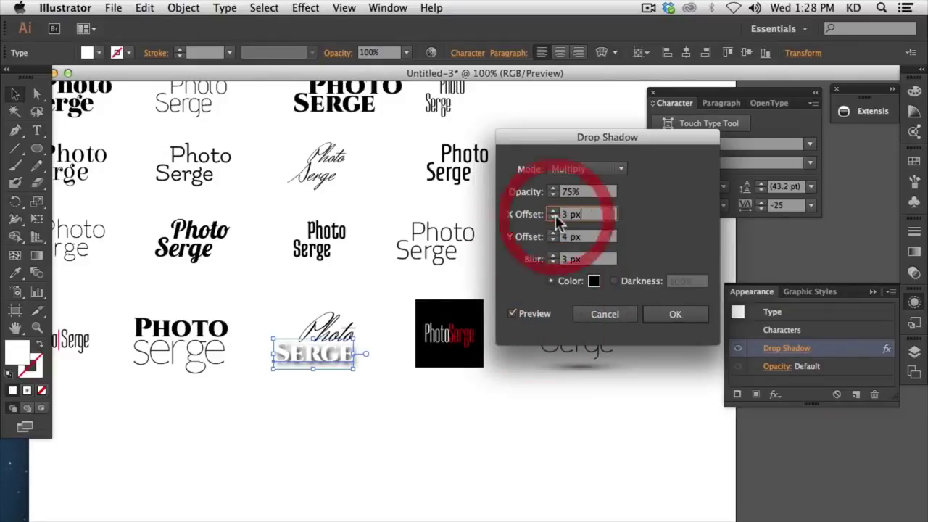
{"action": "left_click", "coordinate": [552, 239]}
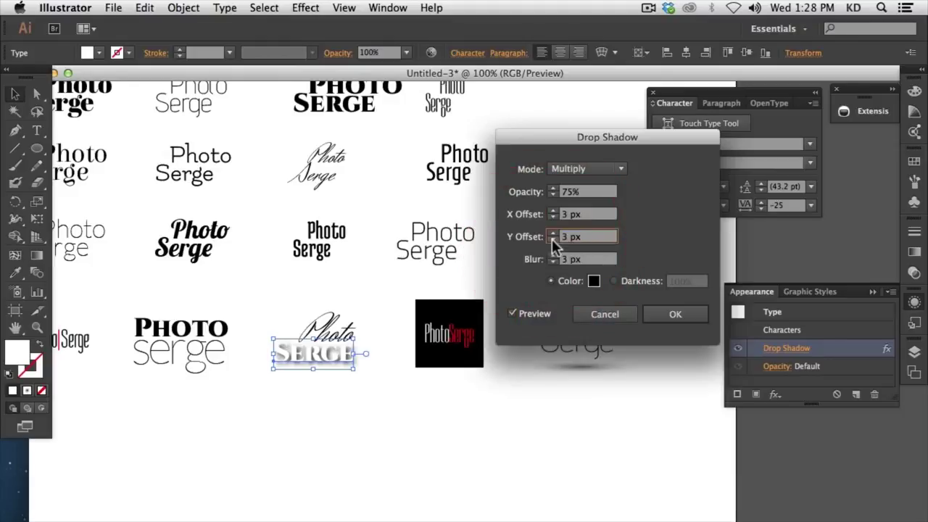
{"action": "left_click", "coordinate": [553, 254]}
{"action": "left_click", "coordinate": [675, 314]}
{"action": "left_click", "coordinate": [627, 255]}
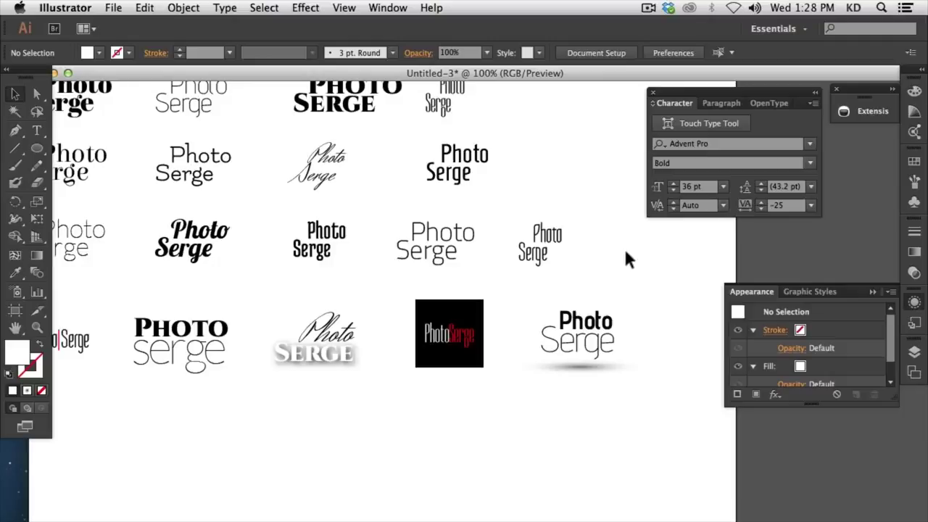
Recolor the script "Photo" in the third logo, trying bright red and settling on a darker red
{"action": "left_click", "coordinate": [330, 340]}
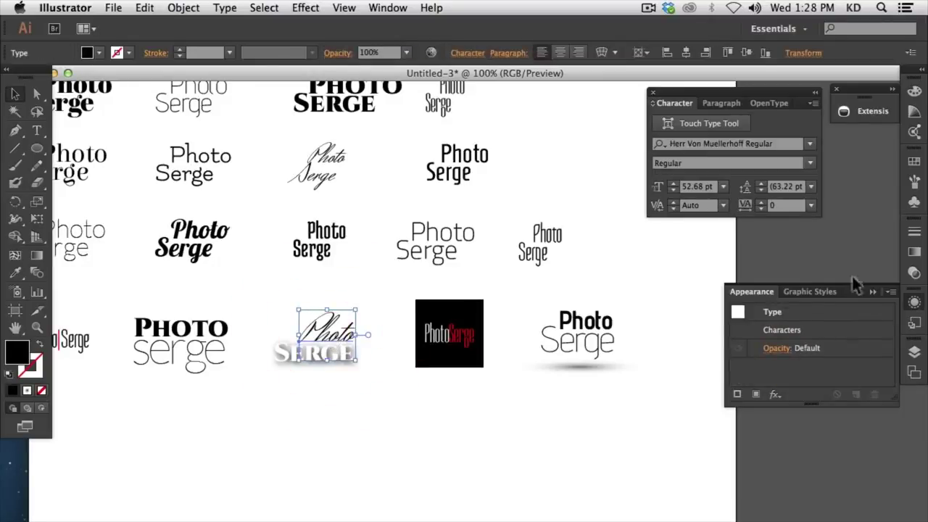
{"action": "left_click", "coordinate": [915, 161]}
{"action": "left_click", "coordinate": [775, 166]}
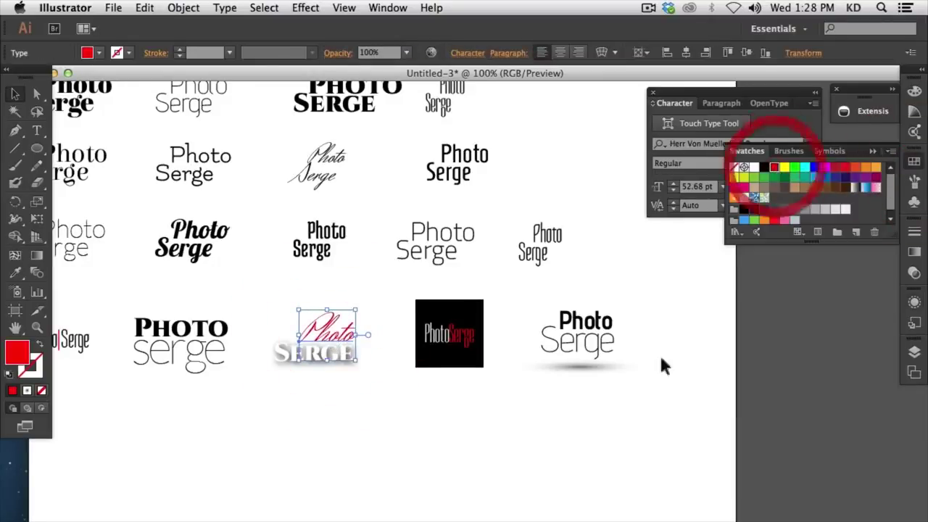
{"action": "left_click", "coordinate": [511, 441]}
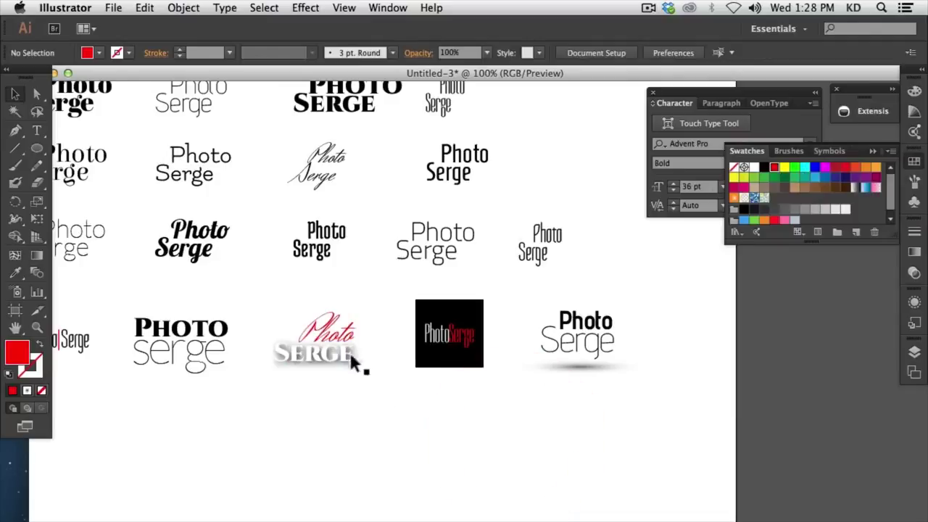
{"action": "left_click", "coordinate": [316, 332]}
{"action": "left_click", "coordinate": [836, 168]}
{"action": "left_click", "coordinate": [766, 384]}
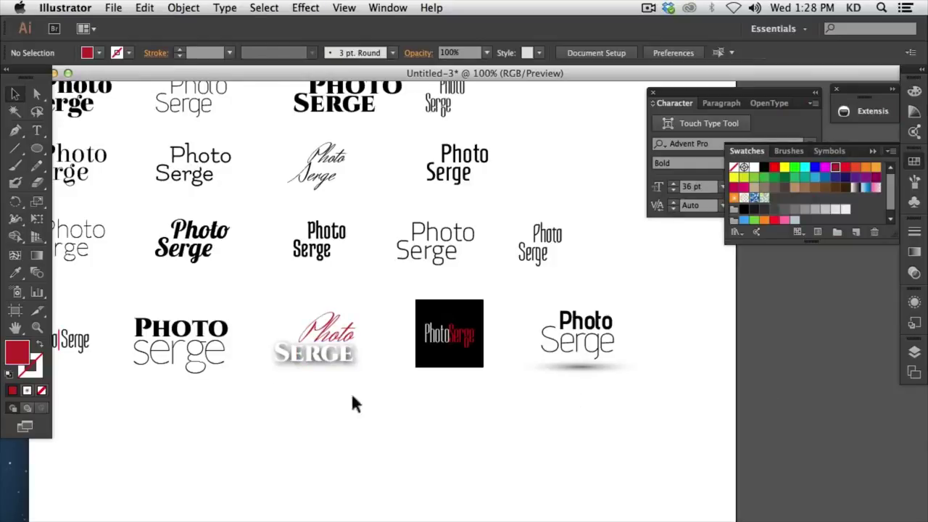
{"action": "left_click_drag", "start_coordinate": [322, 396], "coordinate": [412, 417]}
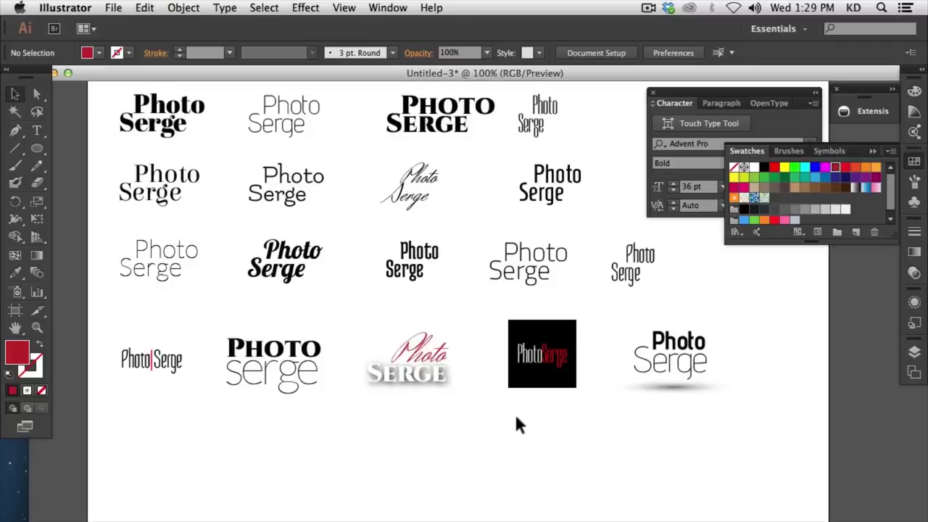
{"action": "left_click_drag", "start_coordinate": [471, 423], "coordinate": [228, 325]}
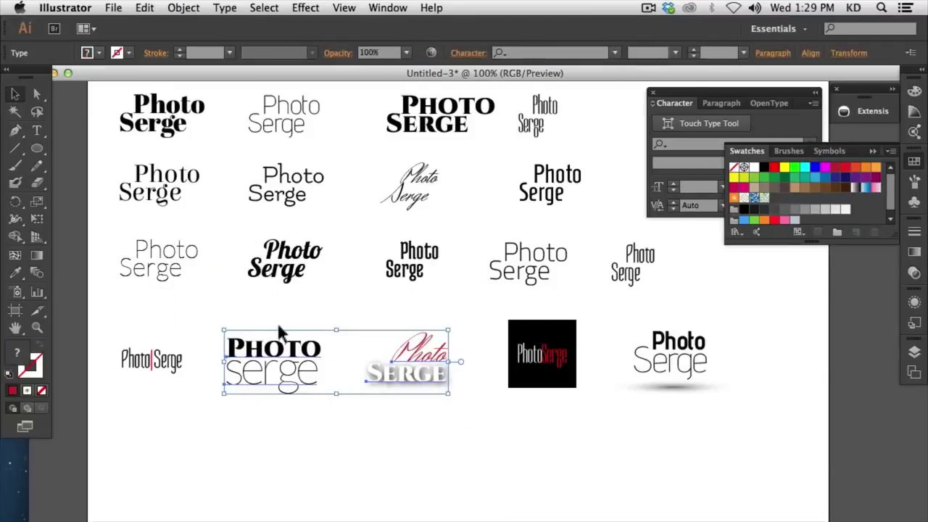
{"action": "left_click", "coordinate": [557, 362]}
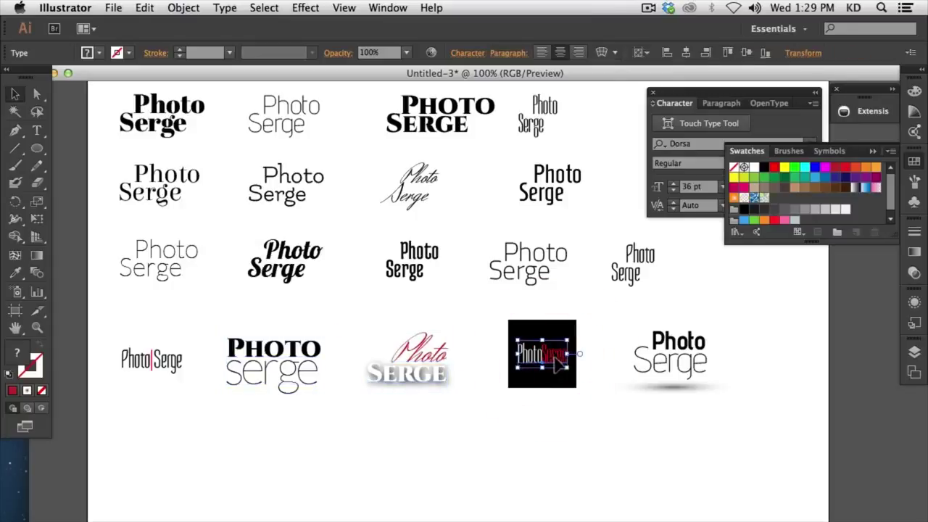
{"action": "left_click_drag", "start_coordinate": [548, 368], "coordinate": [489, 311]}
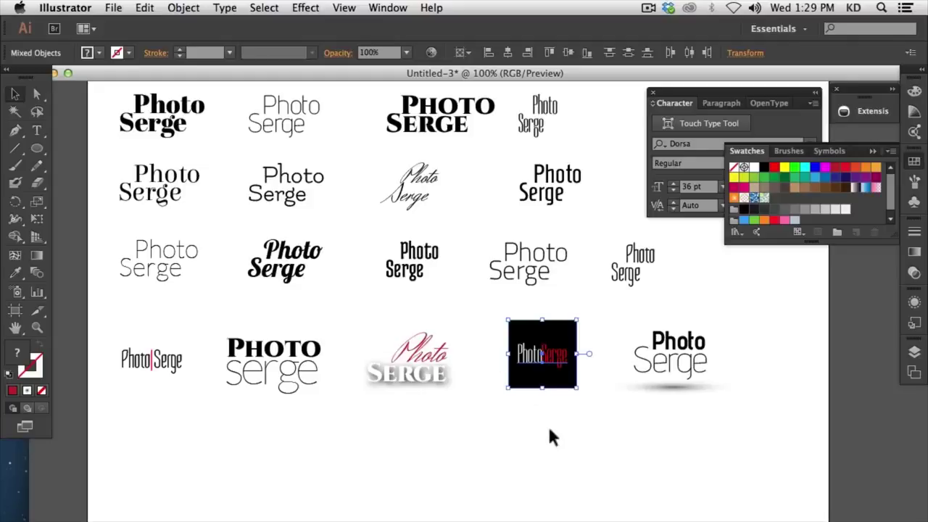
{"action": "left_click_drag", "start_coordinate": [482, 424], "coordinate": [193, 317]}
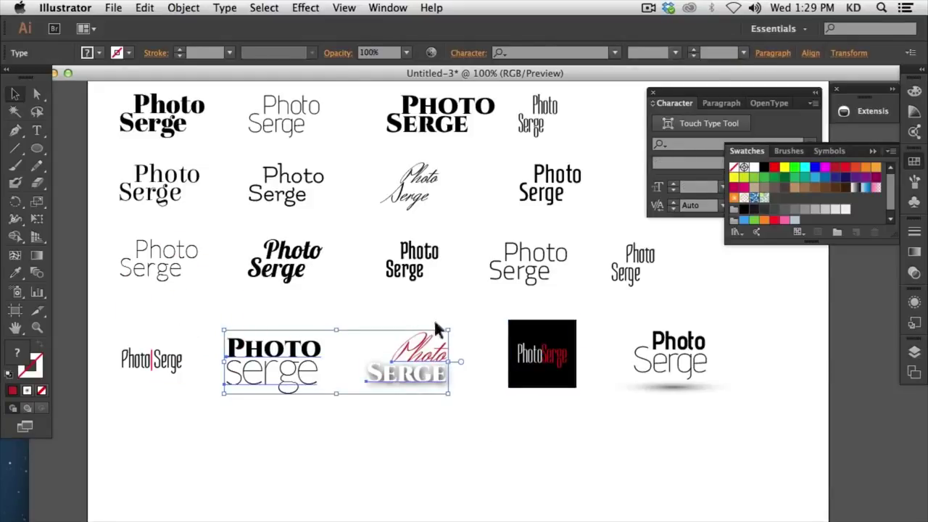
{"action": "left_click", "coordinate": [473, 321]}
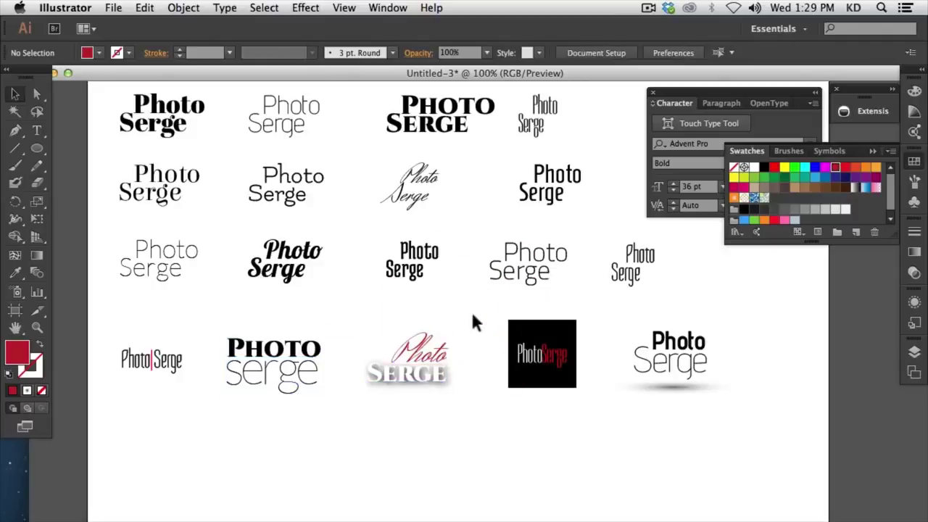